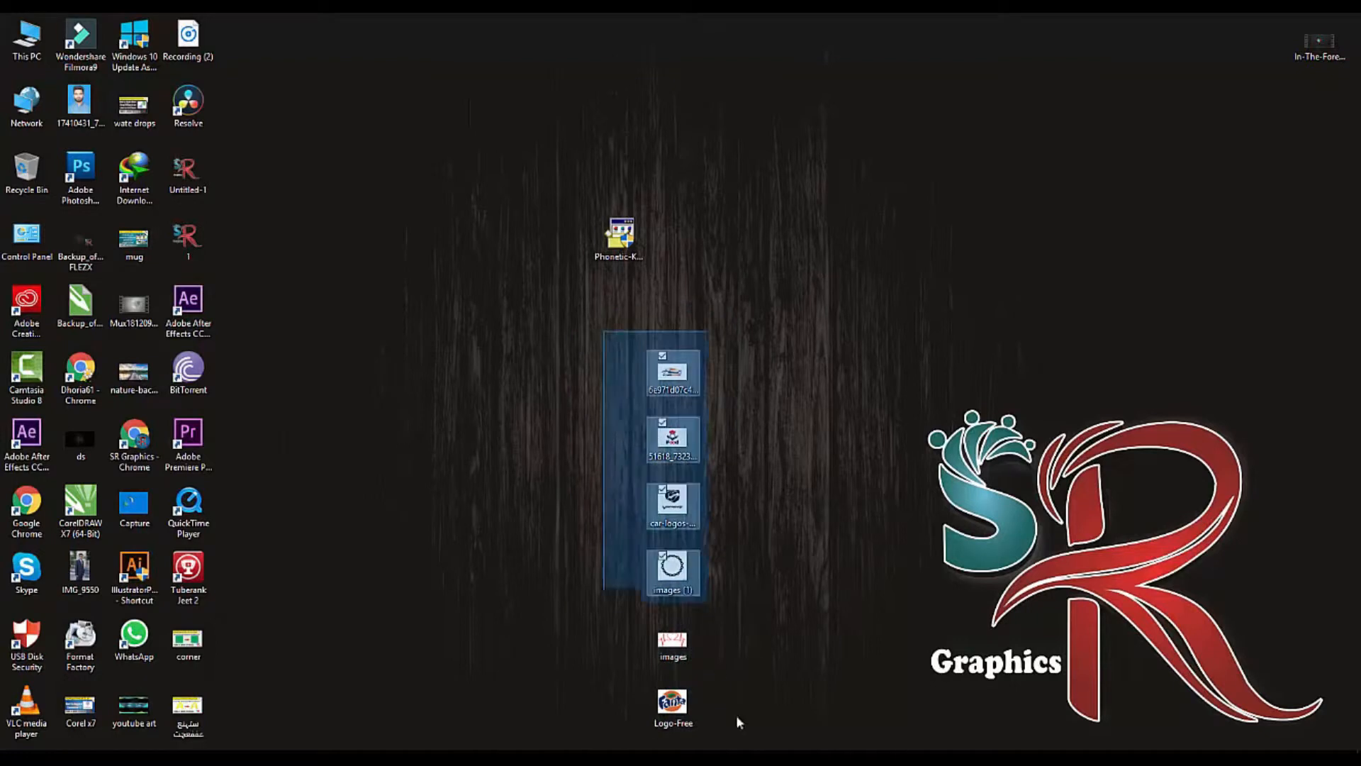
Drop the selected desktop logo images into the CorelDRAW document and spread them out, placing the Fanta logo over the page.
left_click_drag(688, 583, 277, 398)
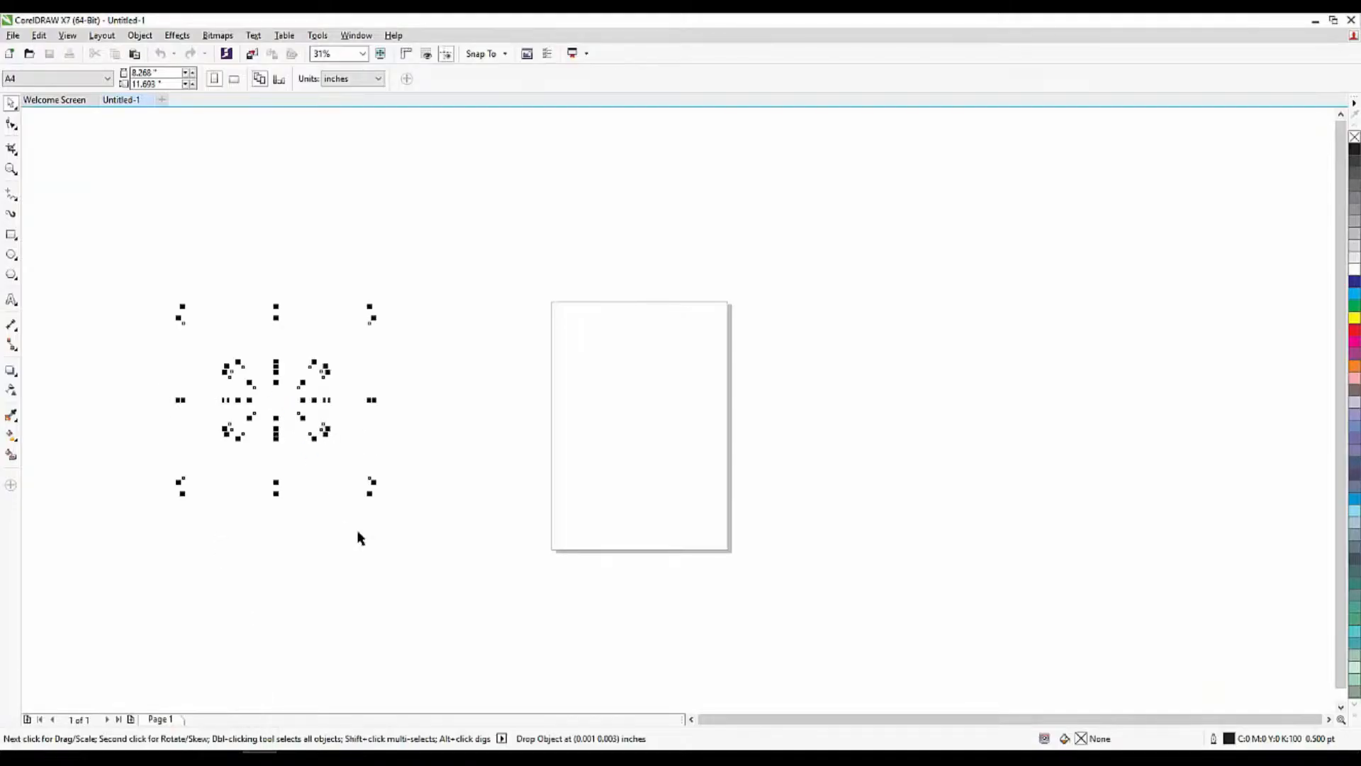
left_click(100, 312)
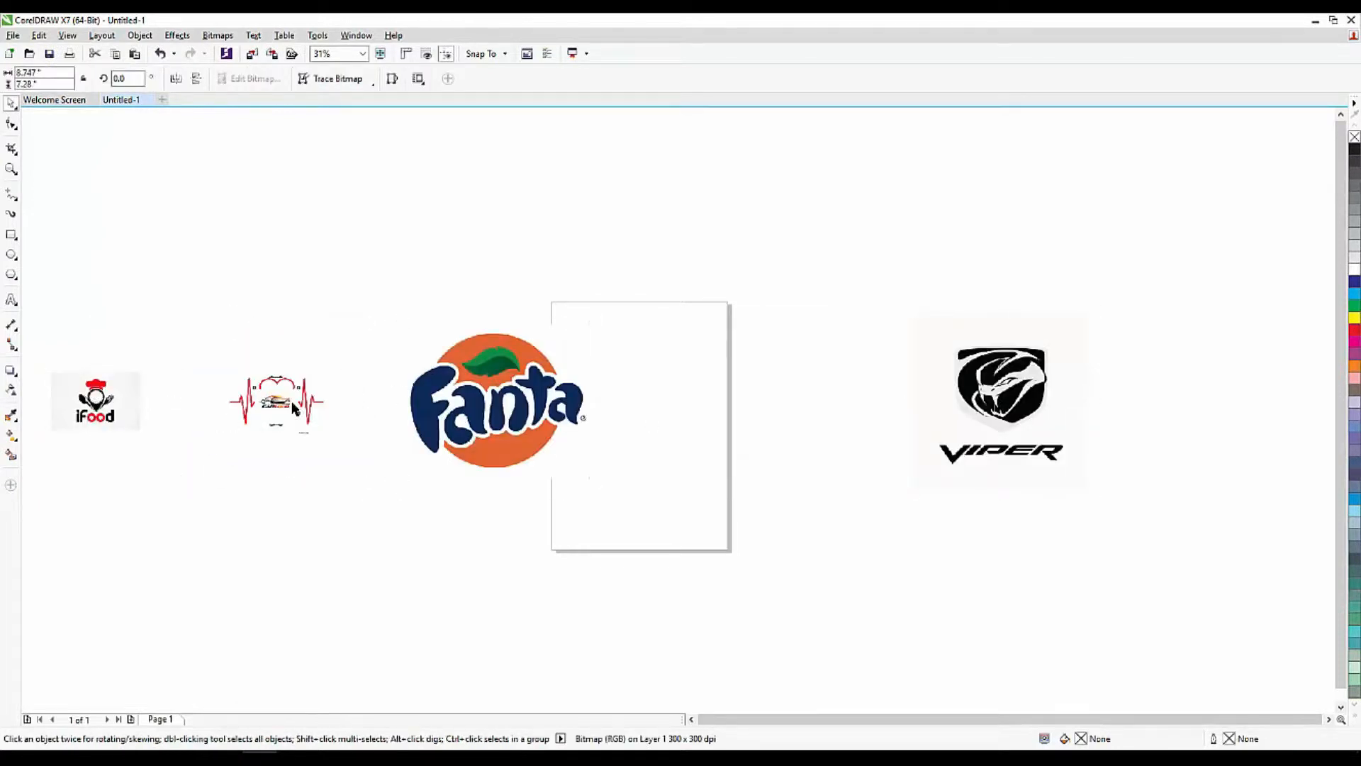
left_click_drag(281, 287, 281, 282)
left_click_drag(287, 405, 302, 449)
left_click_drag(520, 403, 634, 378)
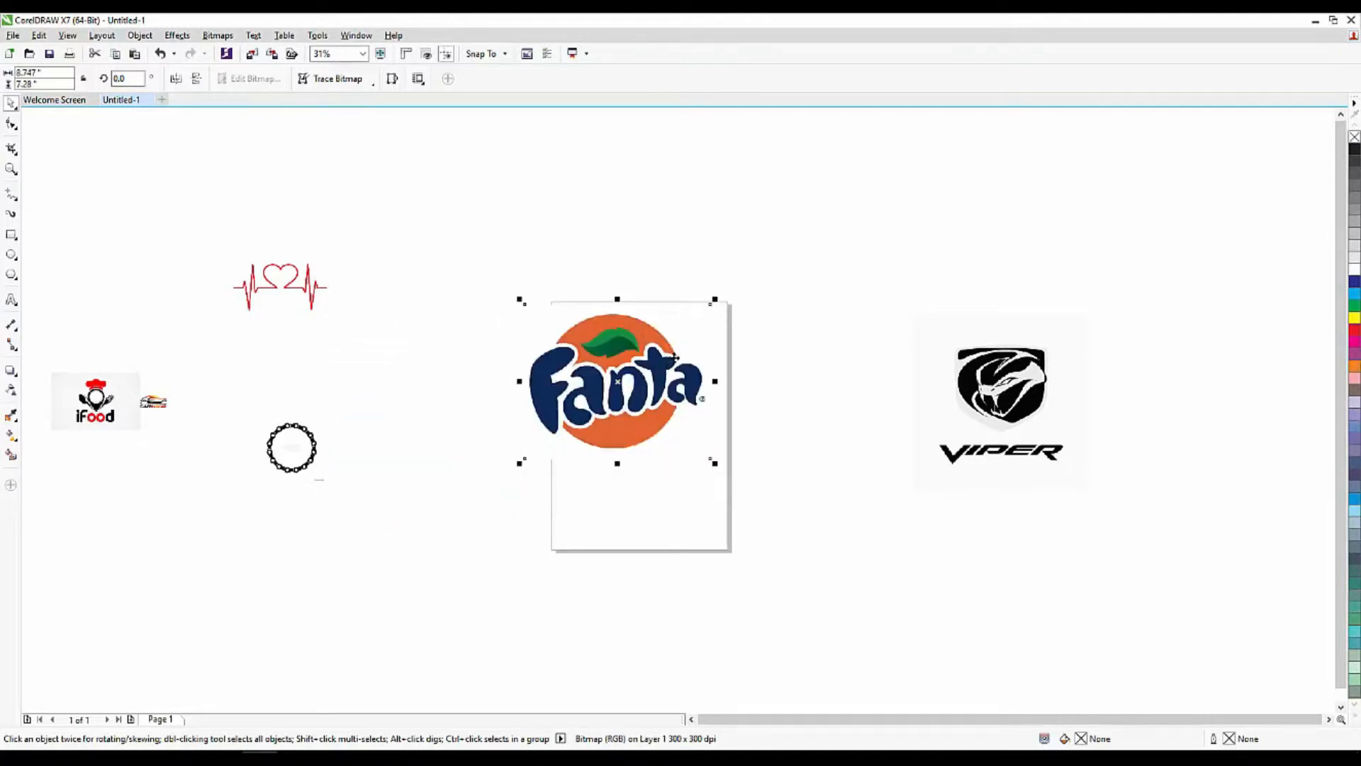
scroll(674, 357, "up", 1)
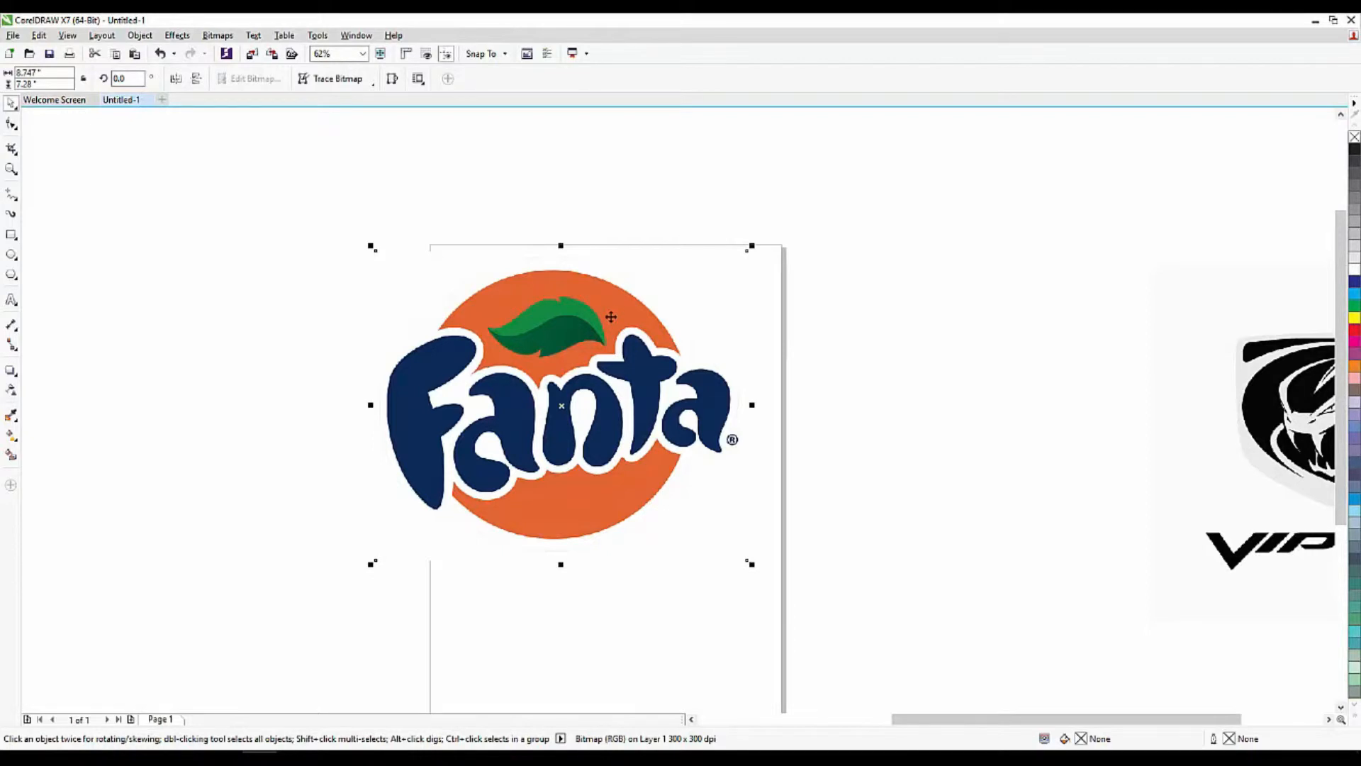
Shift the Fanta bitmap slightly higher on the page.
right_click(636, 313)
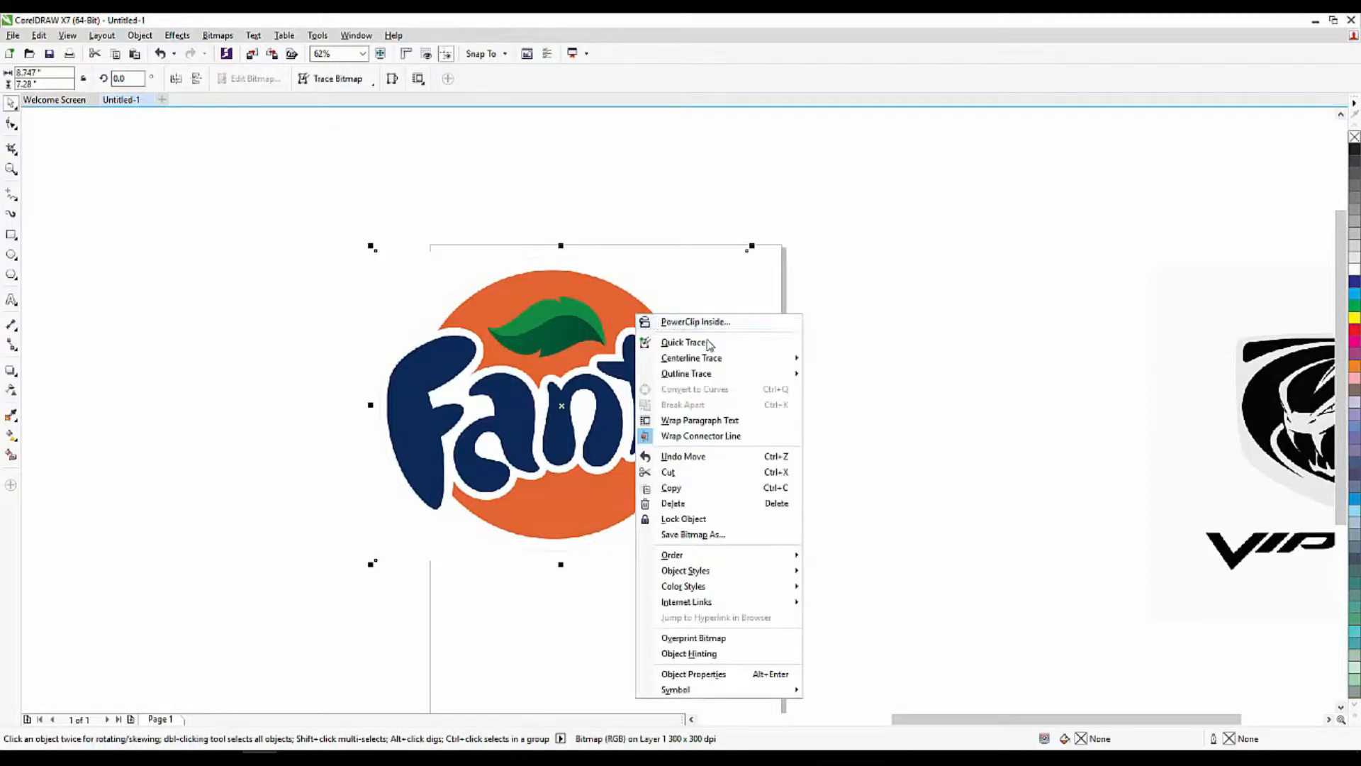
left_click(683, 341)
left_click_drag(679, 329, 679, 371)
left_click_drag(602, 408, 550, 408)
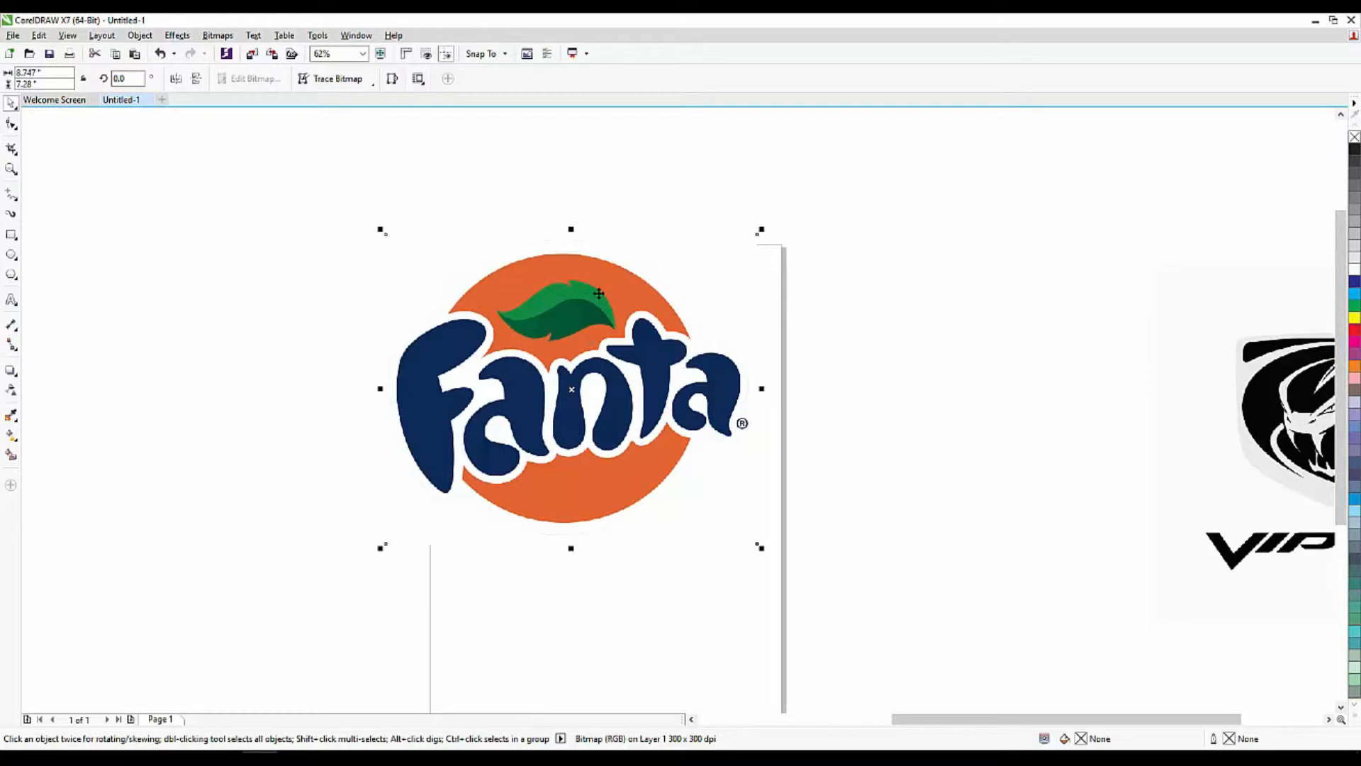
Examine the Fanta bitmap at several magnifications and check which tracing options are available for it.
scroll(603, 268, "up", 1)
scroll(603, 267, "down", 3)
scroll(603, 270, "up", 4)
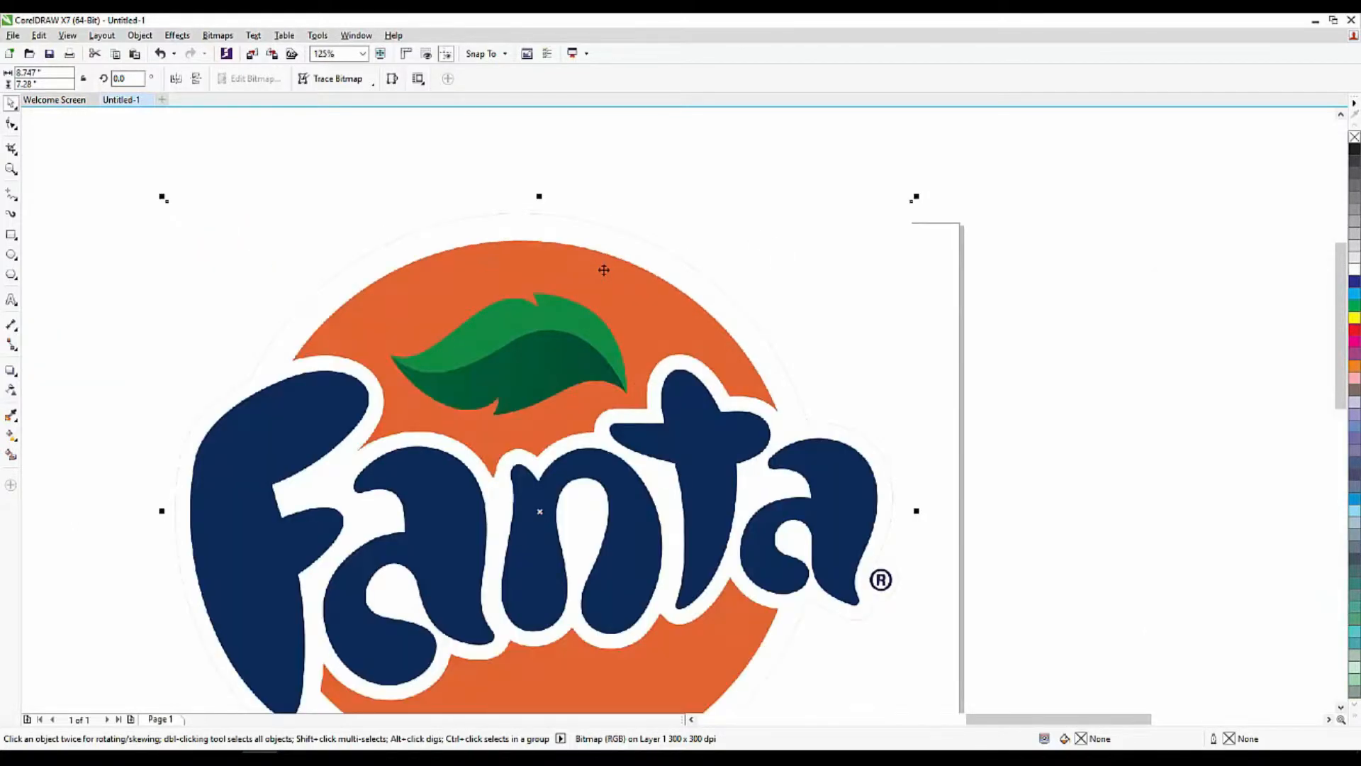
scroll(603, 270, "down", 3)
scroll(590, 307, "up", 1)
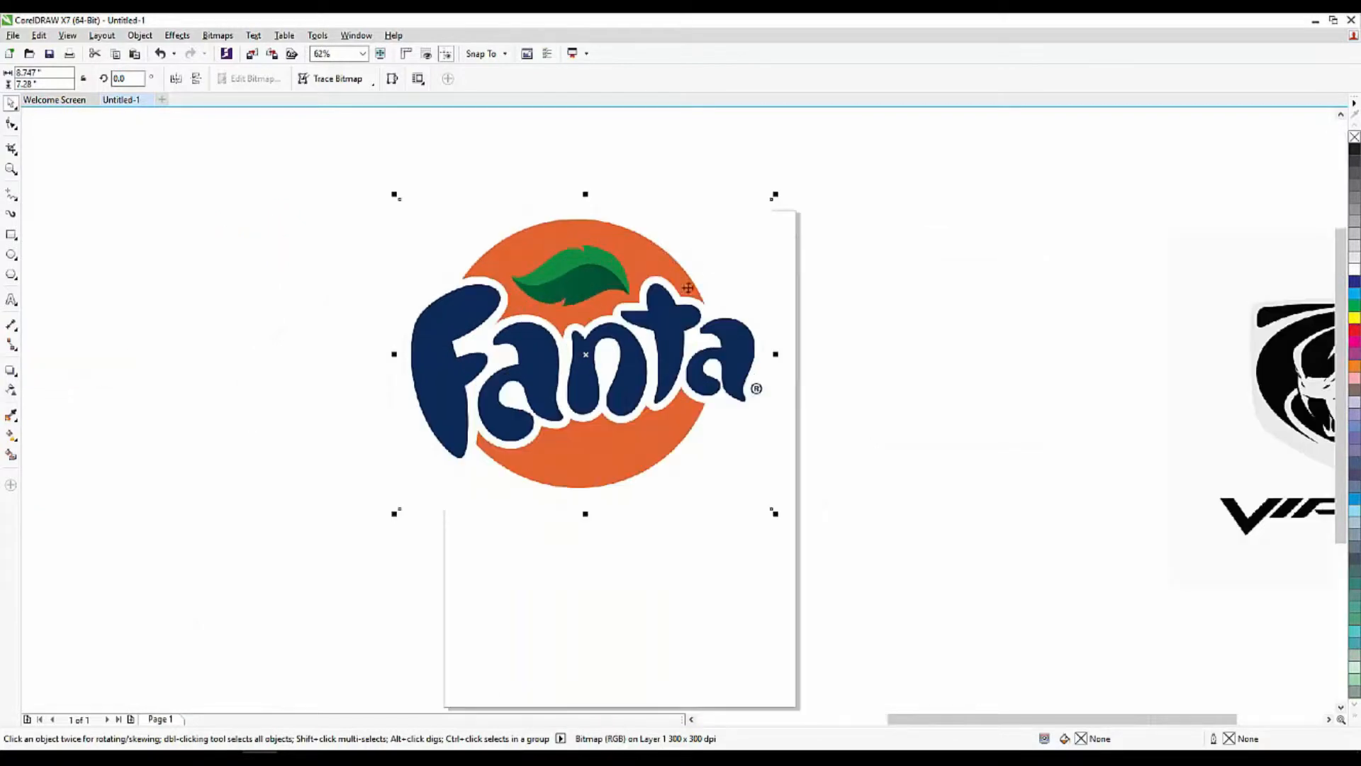
scroll(647, 288, "down", 1)
scroll(647, 288, "up", 2)
scroll(647, 289, "down", 2)
right_click(650, 283)
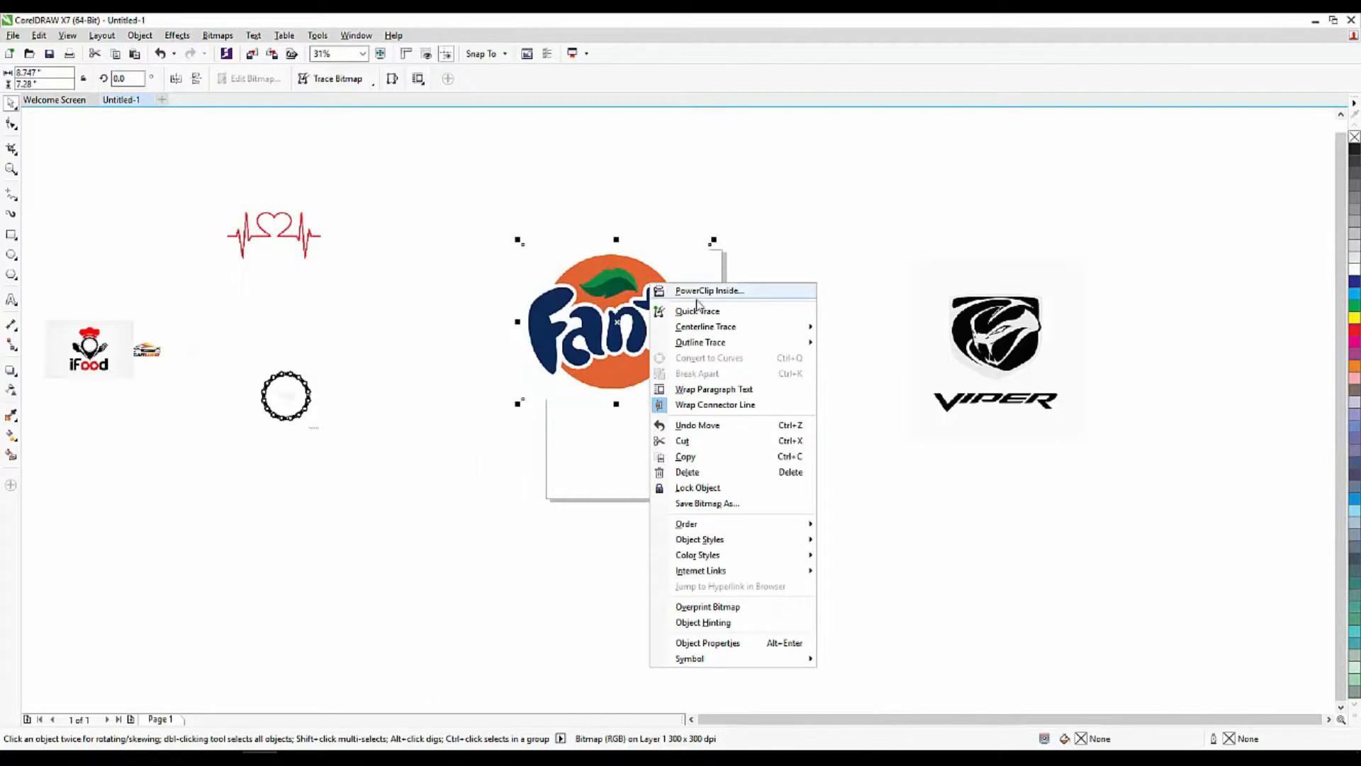
mouse_move(768, 349)
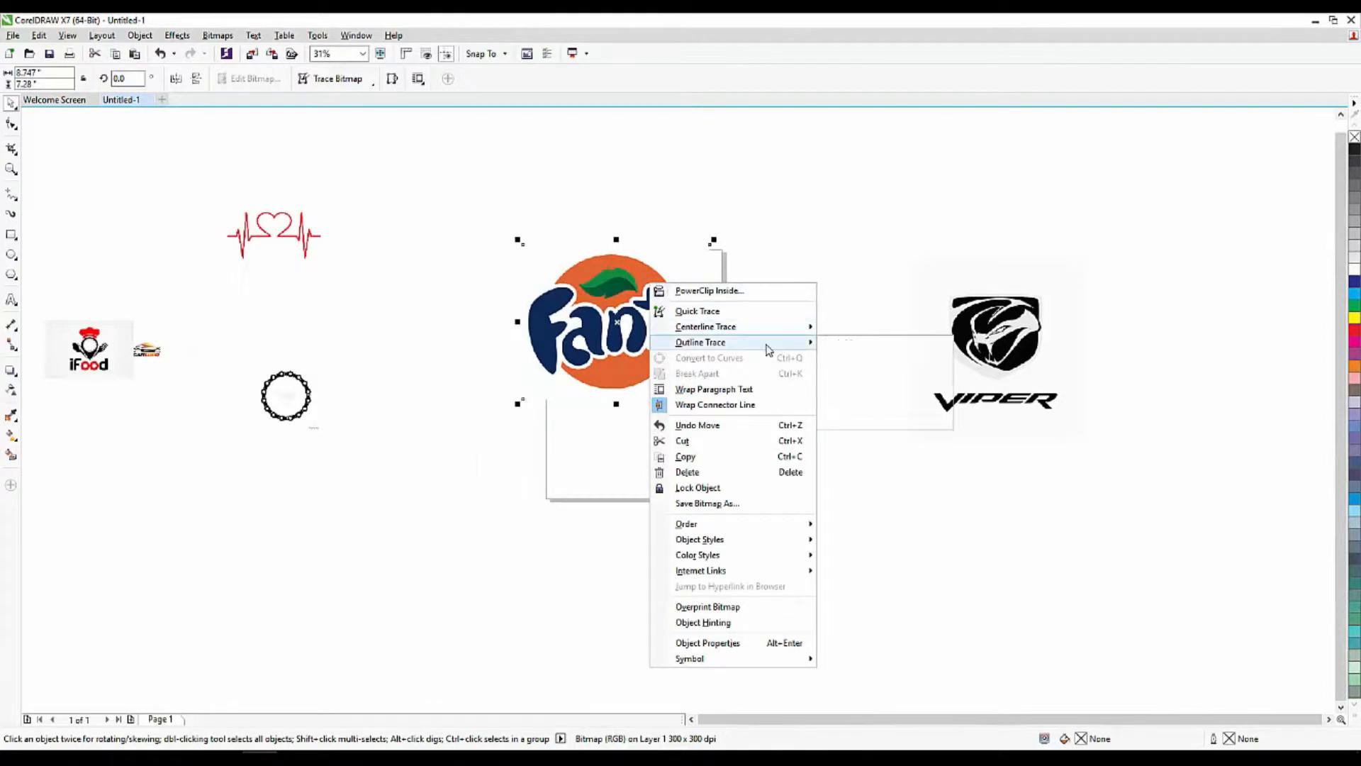
left_click(752, 227)
Start an Outline Trace of the Fanta bitmap as Line art, allowing the bitmap size to be reduced.
scroll(599, 302, "up", 2)
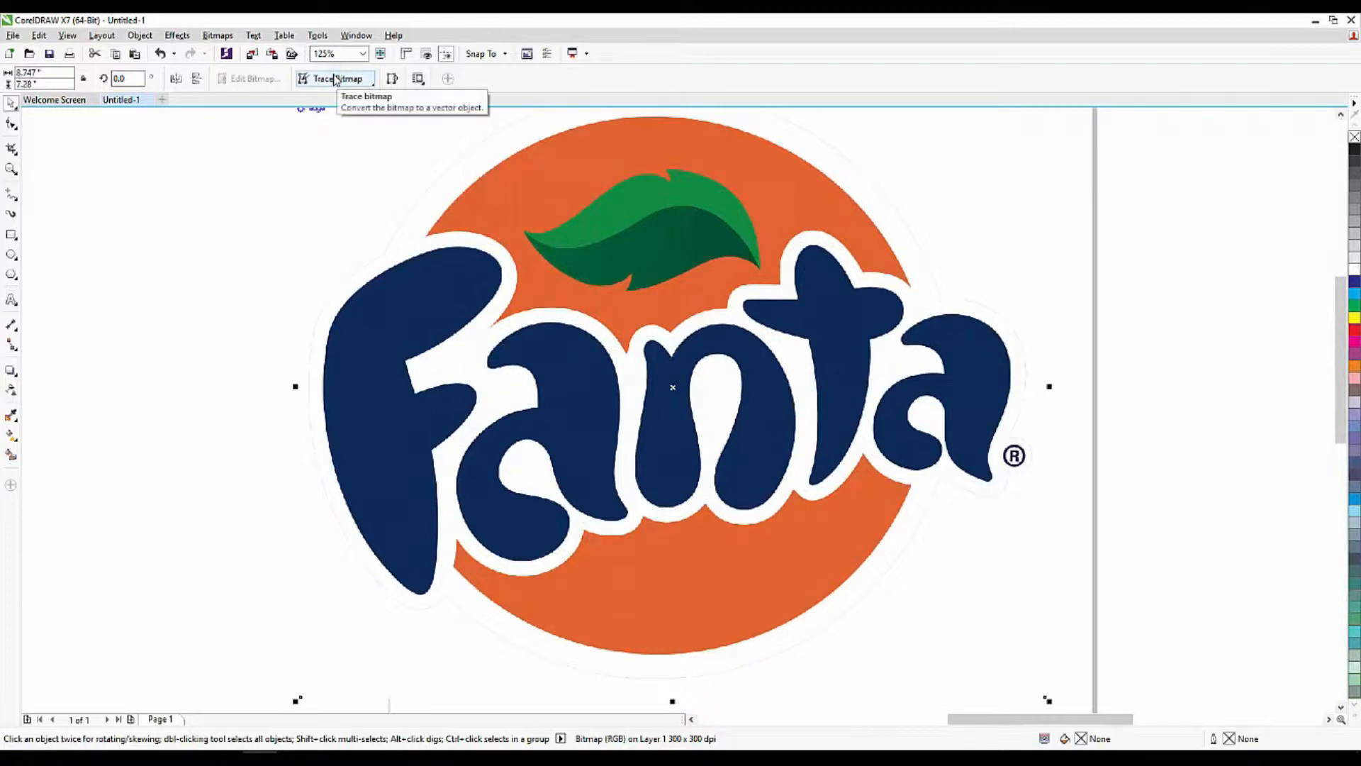
left_click(373, 87)
mouse_move(381, 135)
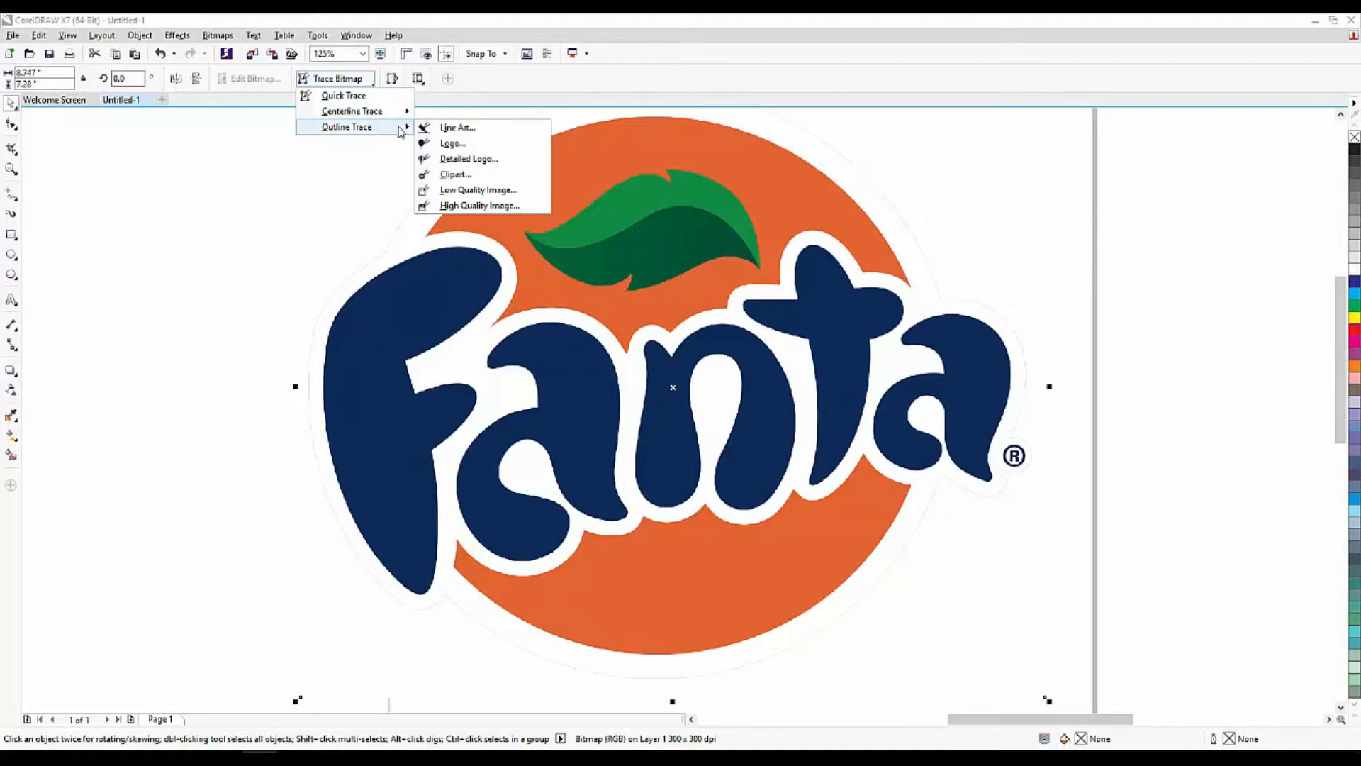
left_click(489, 128)
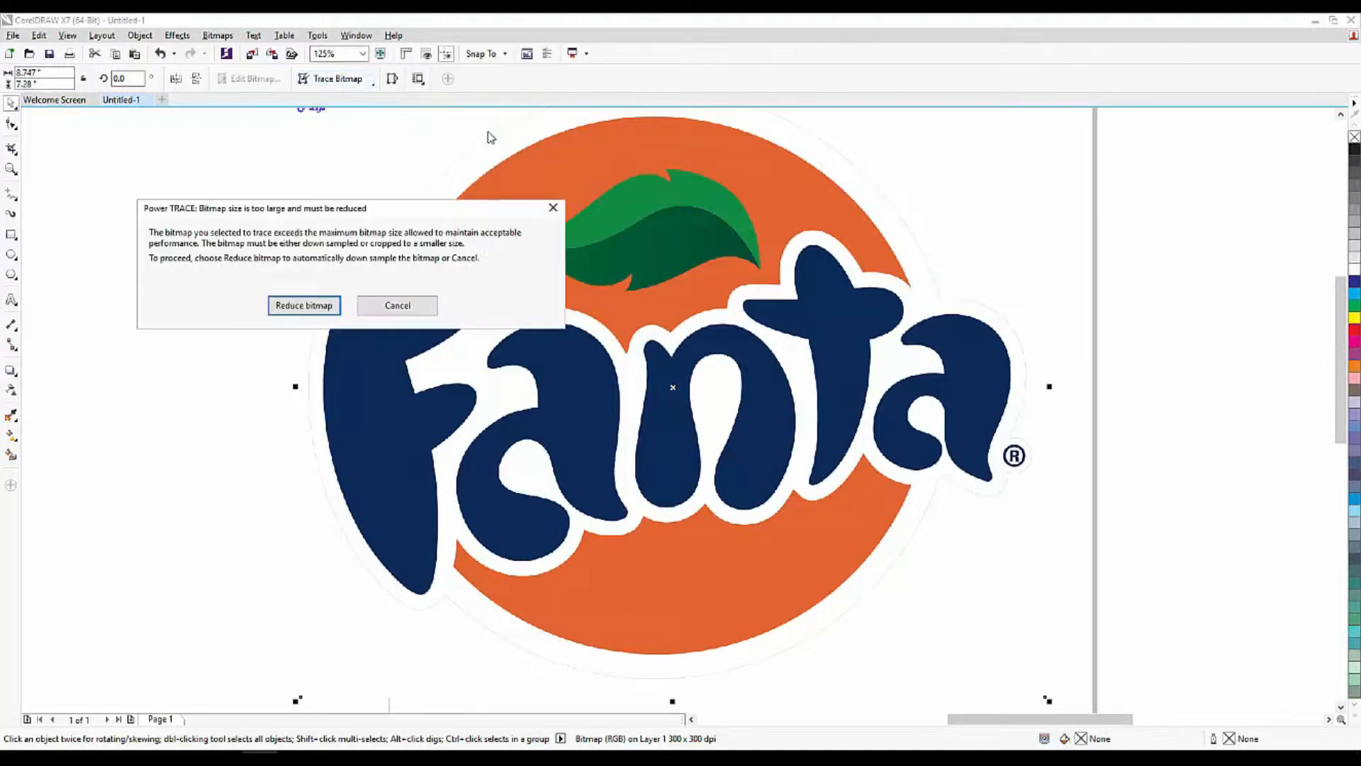
left_click(304, 305)
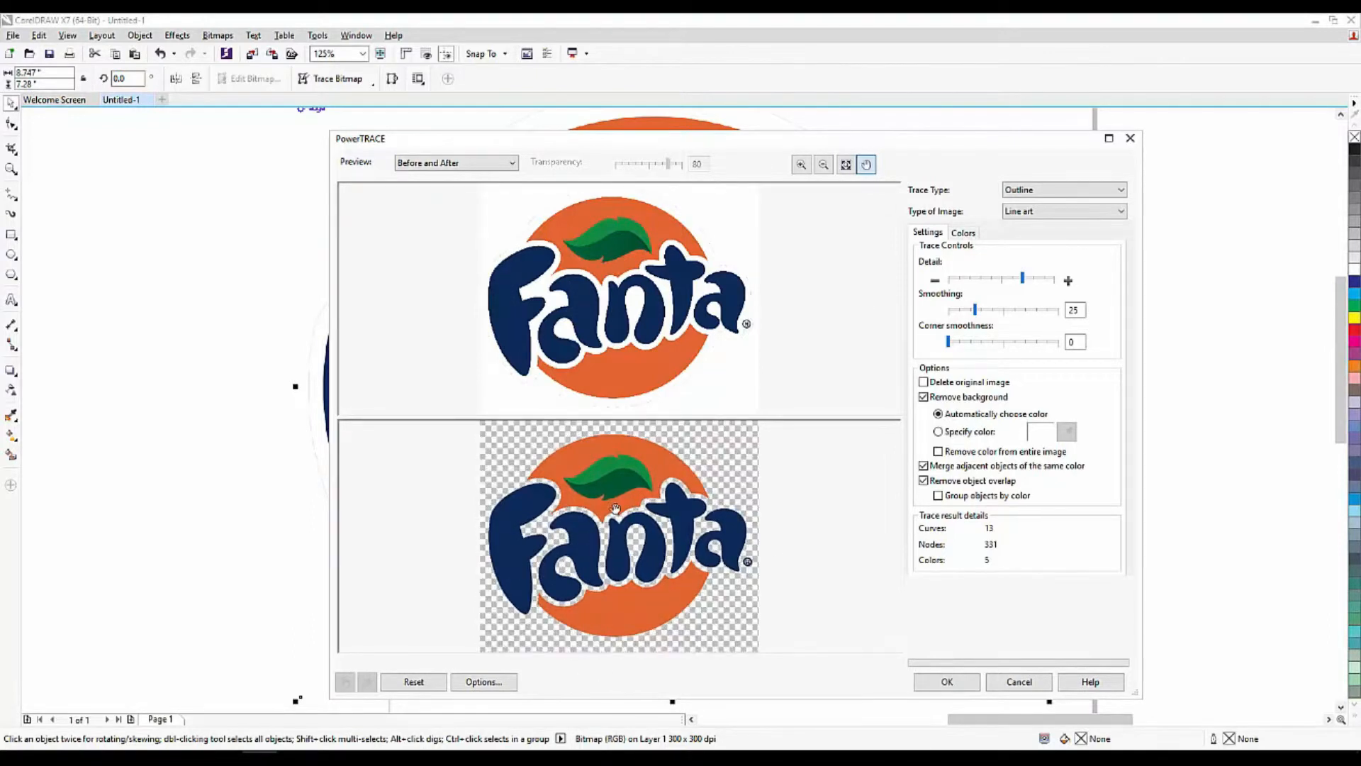
Try a higher and a lower trace Detail level, comparing the enlarged traced preview with the original logo.
scroll(582, 549, "up", 1)
mouse_move(644, 491)
left_mouse_down()
mouse_move(647, 538)
mouse_move(662, 485)
left_mouse_up()
mouse_move(664, 565)
left_mouse_down()
mouse_move(669, 519)
mouse_move(669, 590)
left_mouse_up()
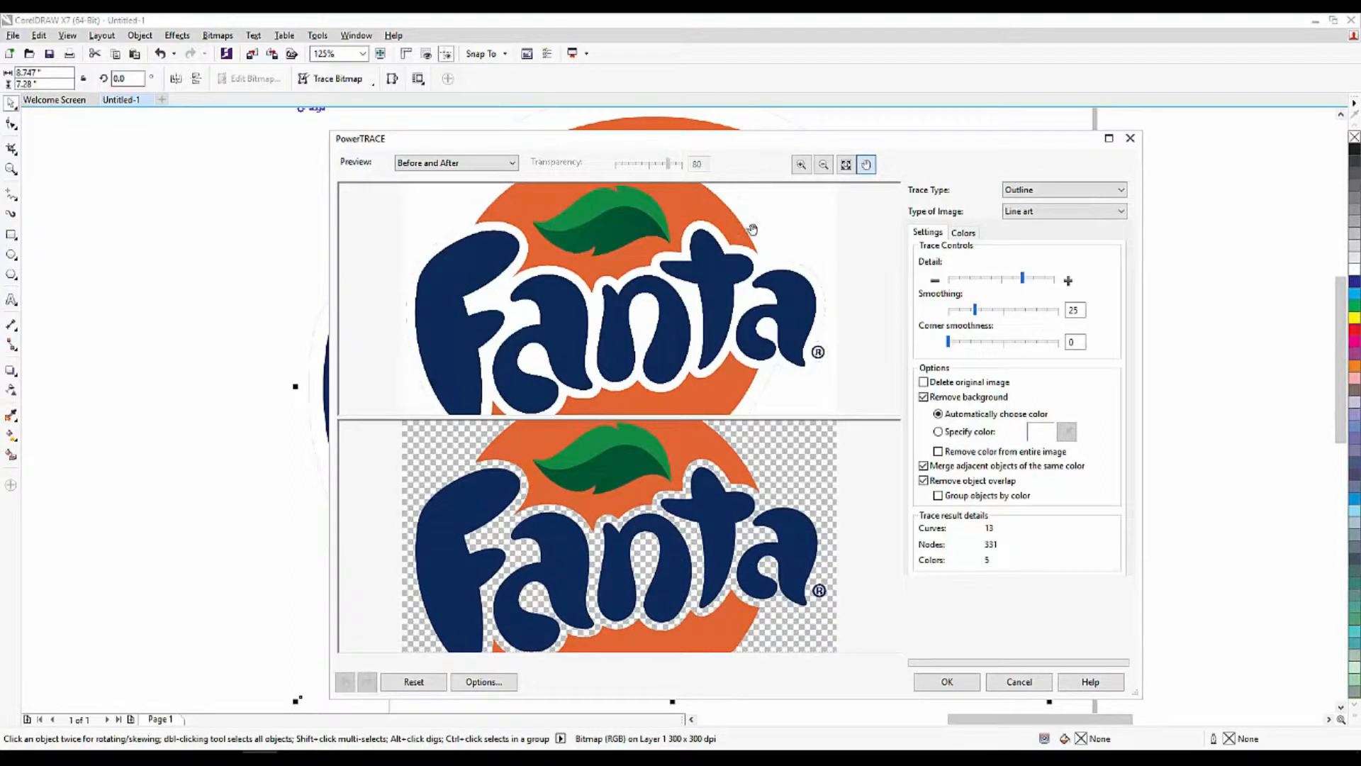
mouse_move(671, 543)
left_mouse_down()
mouse_move(671, 492)
mouse_move(672, 554)
left_mouse_up()
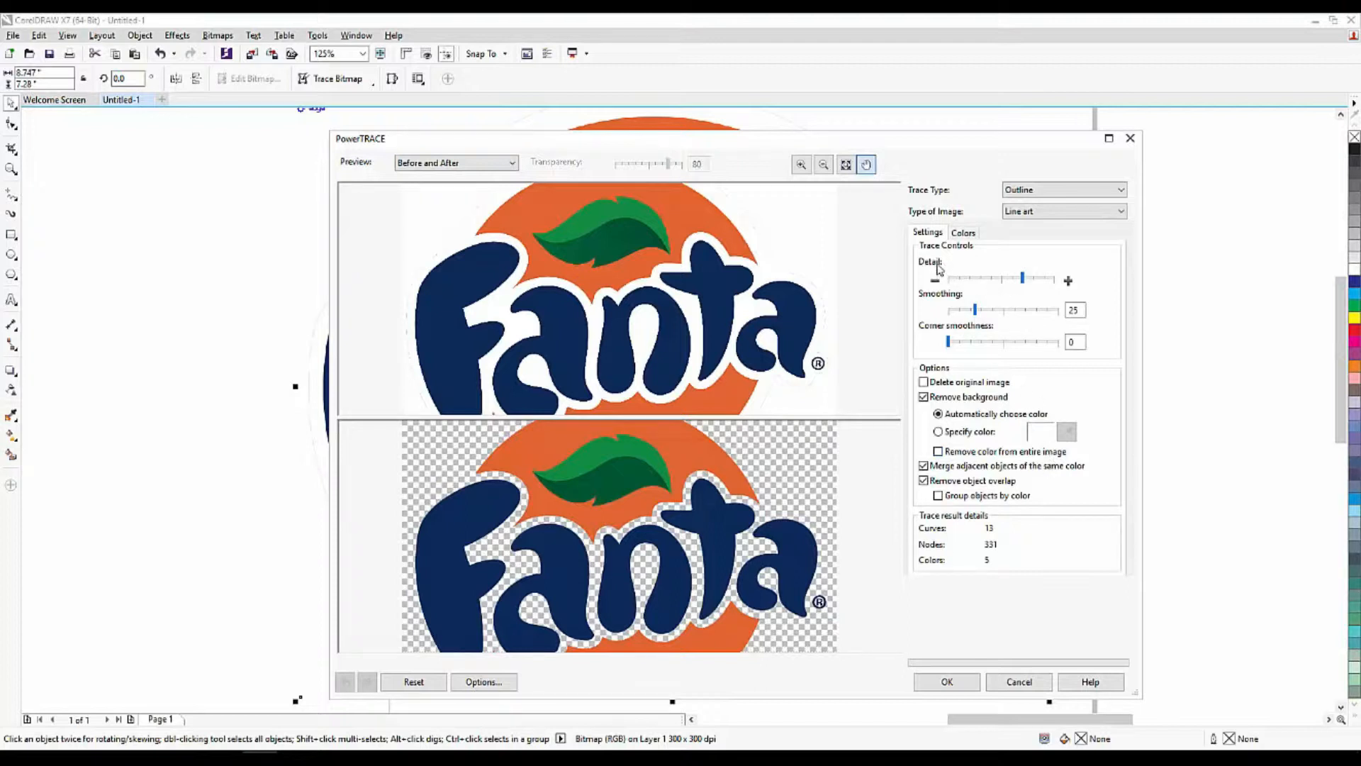
left_click(1037, 279)
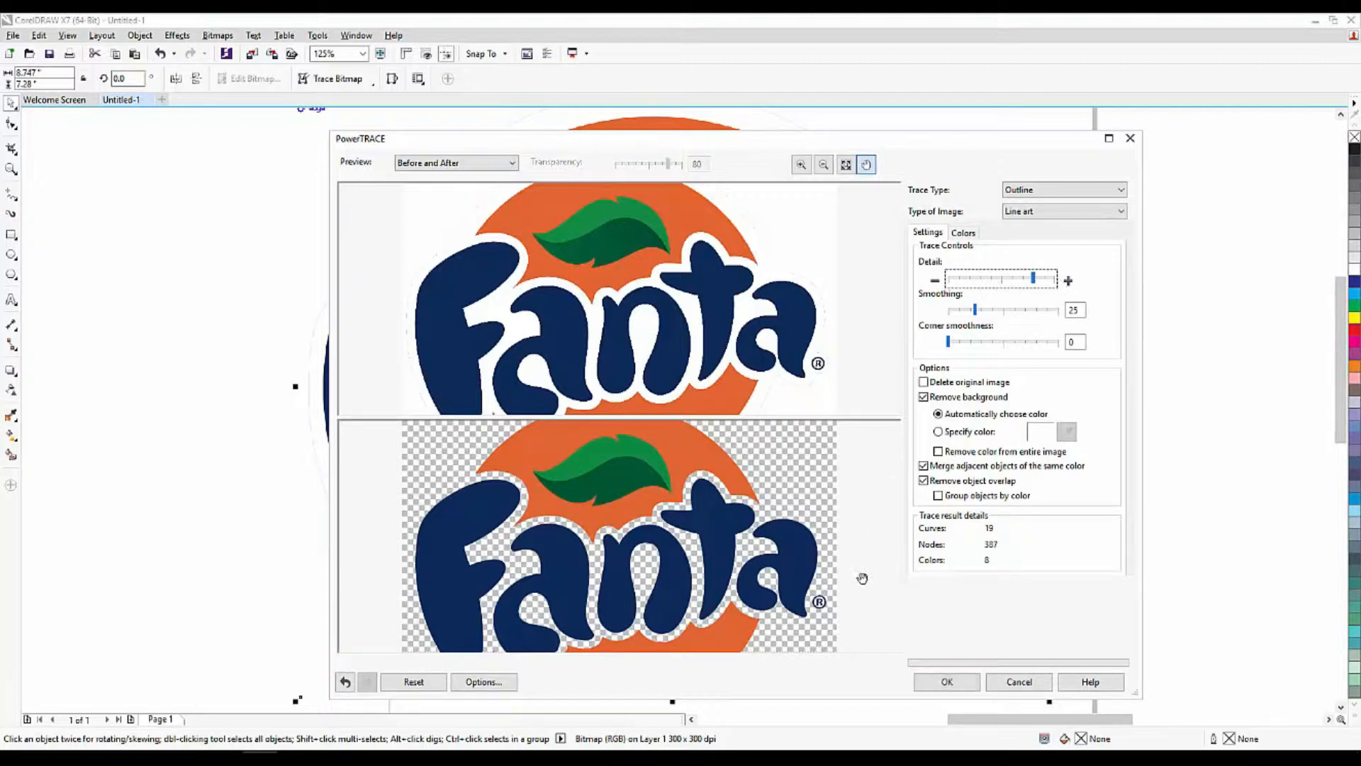
left_click(1009, 283)
scroll(780, 538, "up", 6)
scroll(751, 539, "down", 6)
scroll(681, 556, "up", 3)
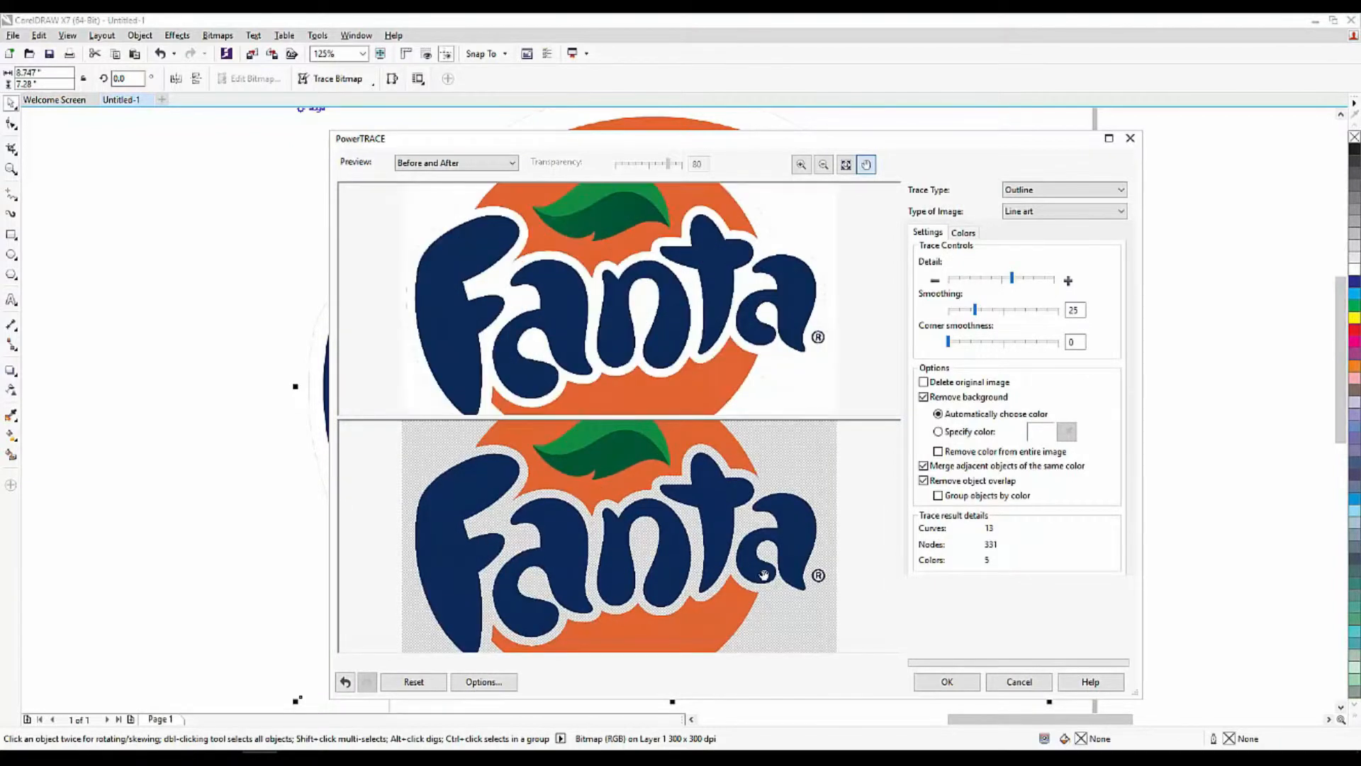
scroll(864, 571, "up", 4)
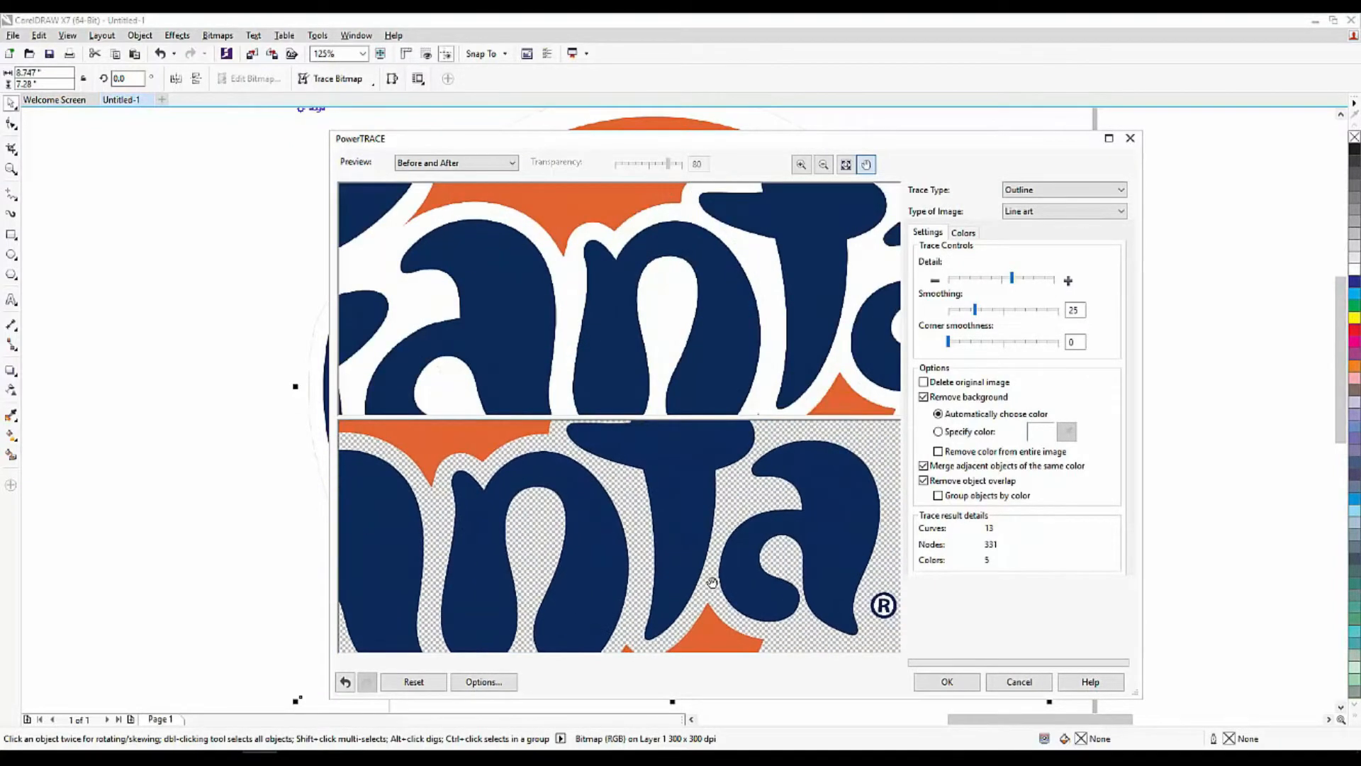
left_click_drag(812, 600, 739, 580)
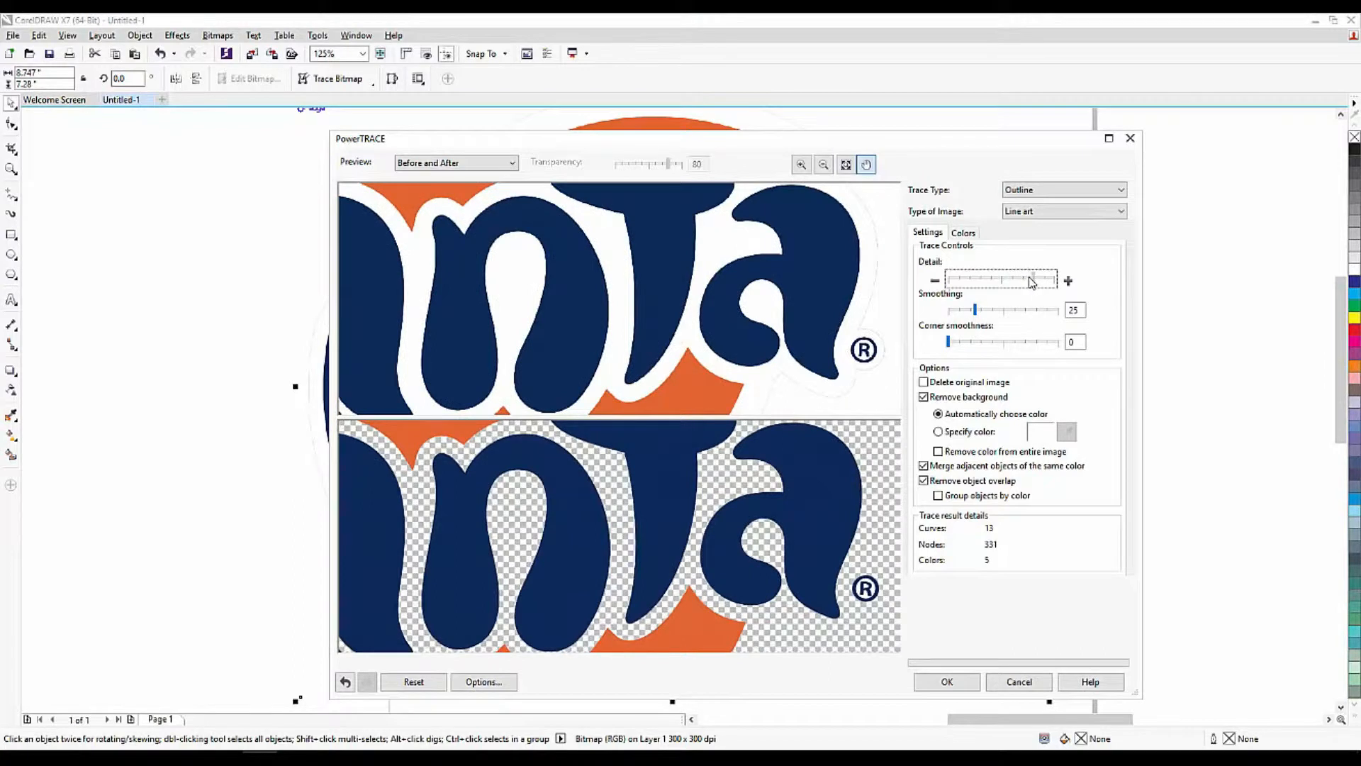
Raise the trace Detail close to its maximum and set Smoothing to 21 after trying 47 and 68.
left_click(1032, 281)
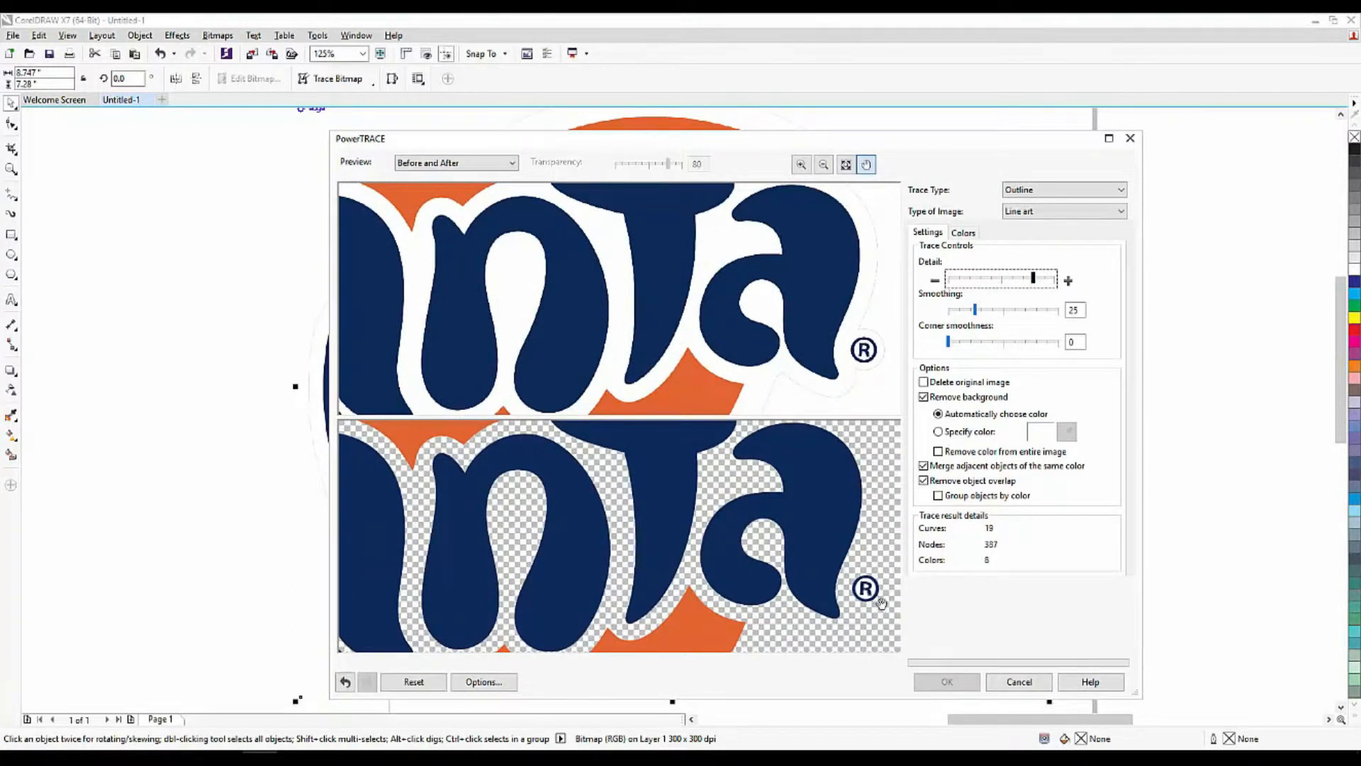
left_click(1046, 280)
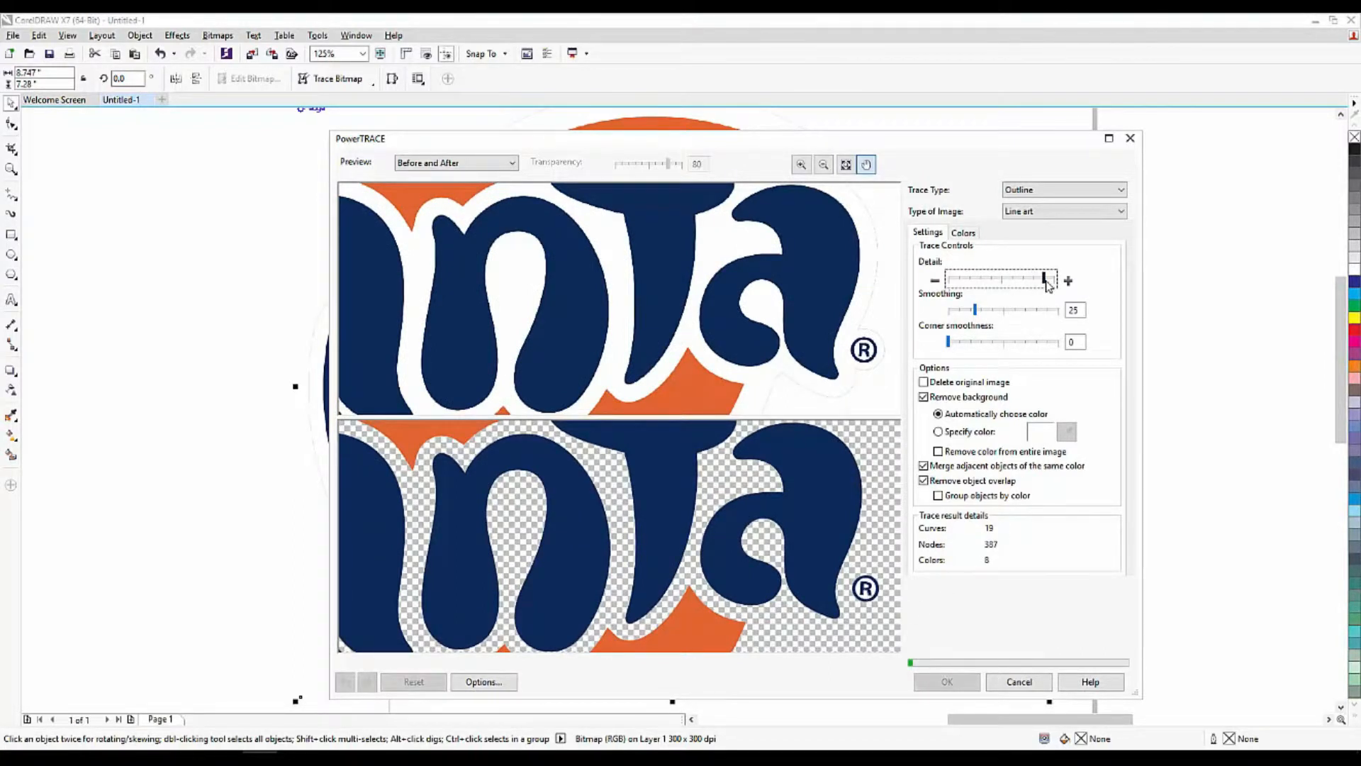
left_click(1002, 309)
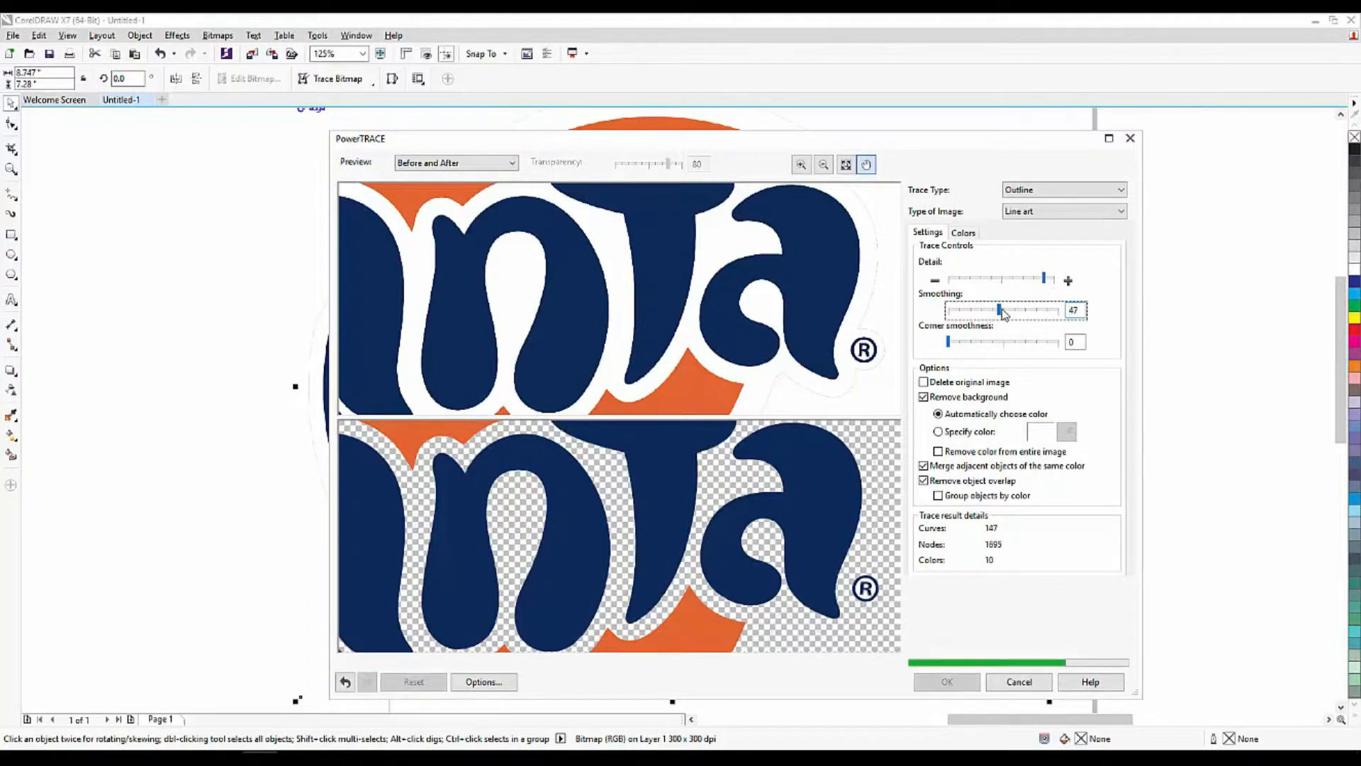
left_click(1025, 310)
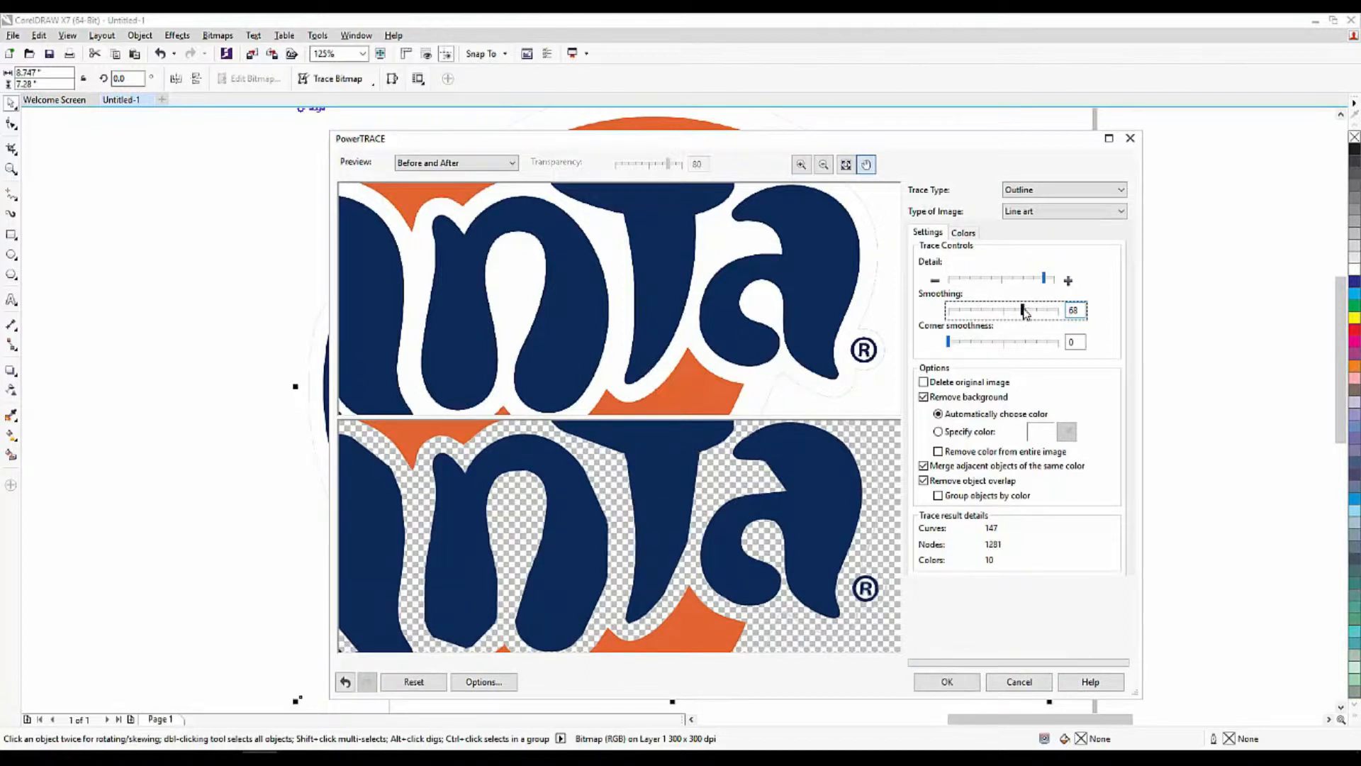
left_click(971, 310)
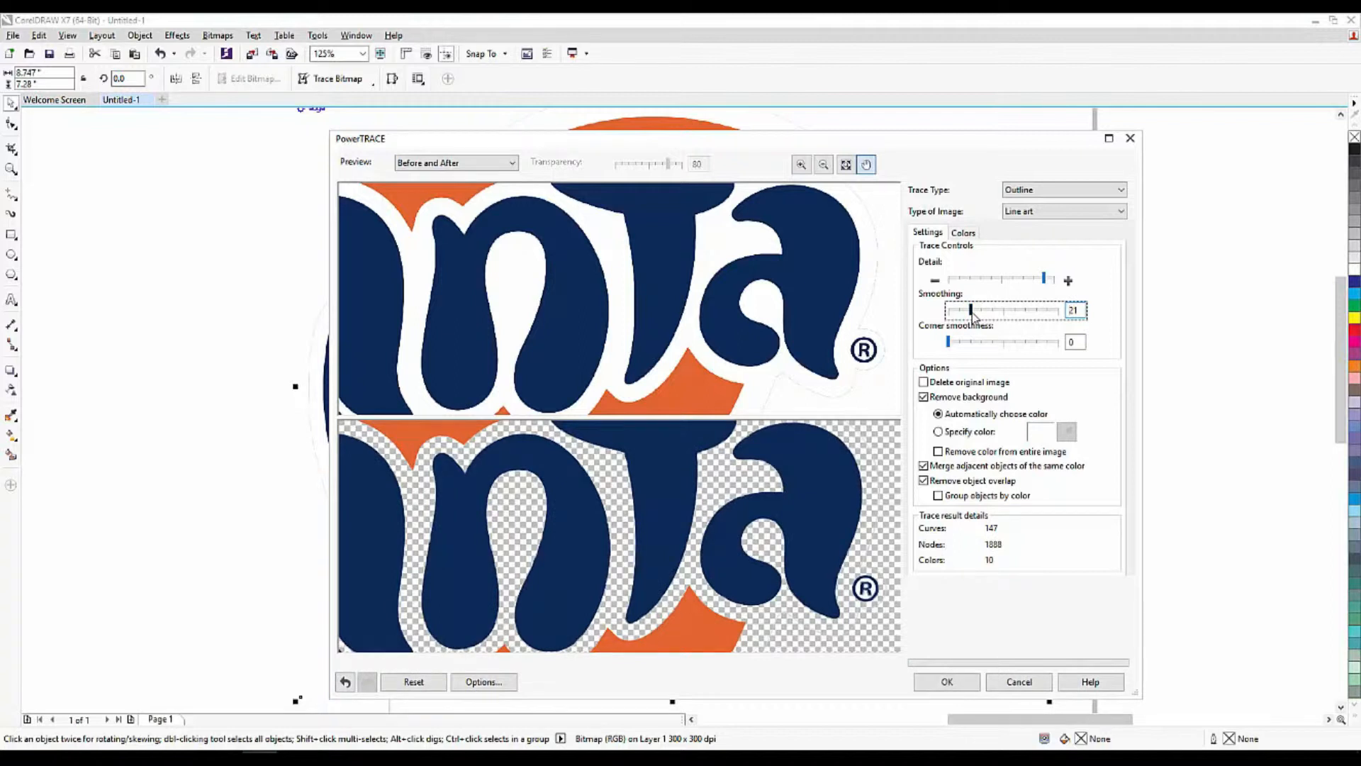
Try the Logo image type for the trace and compare its preview with the original.
left_click(1044, 213)
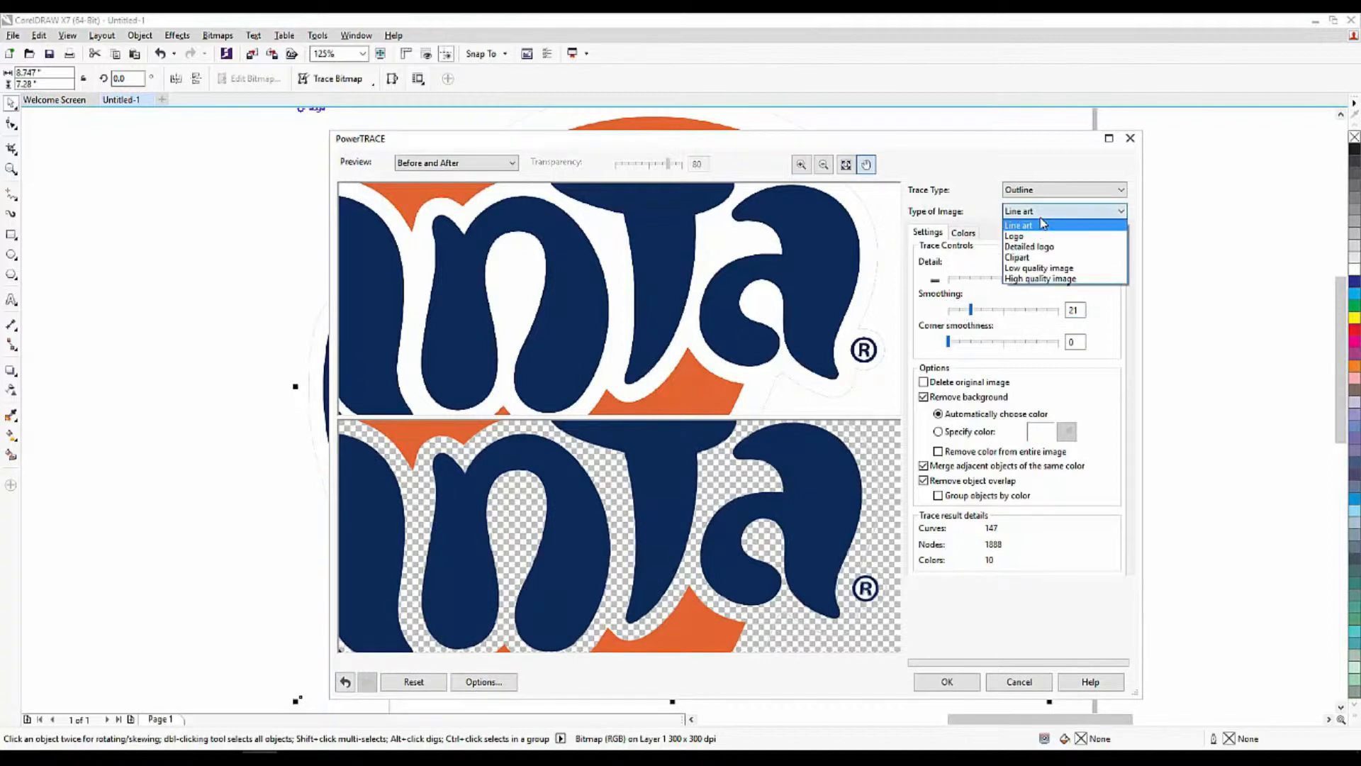
left_click(1042, 238)
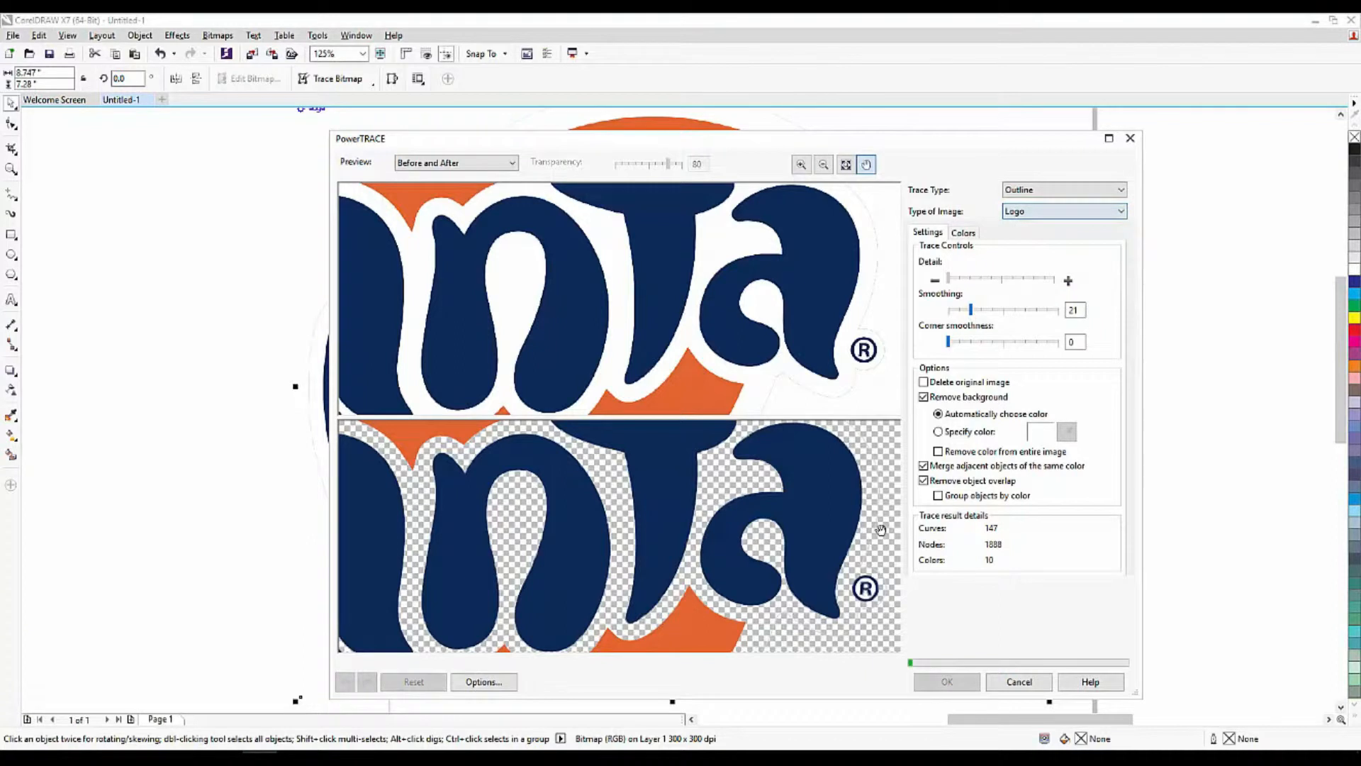
scroll(678, 542, "up", 2)
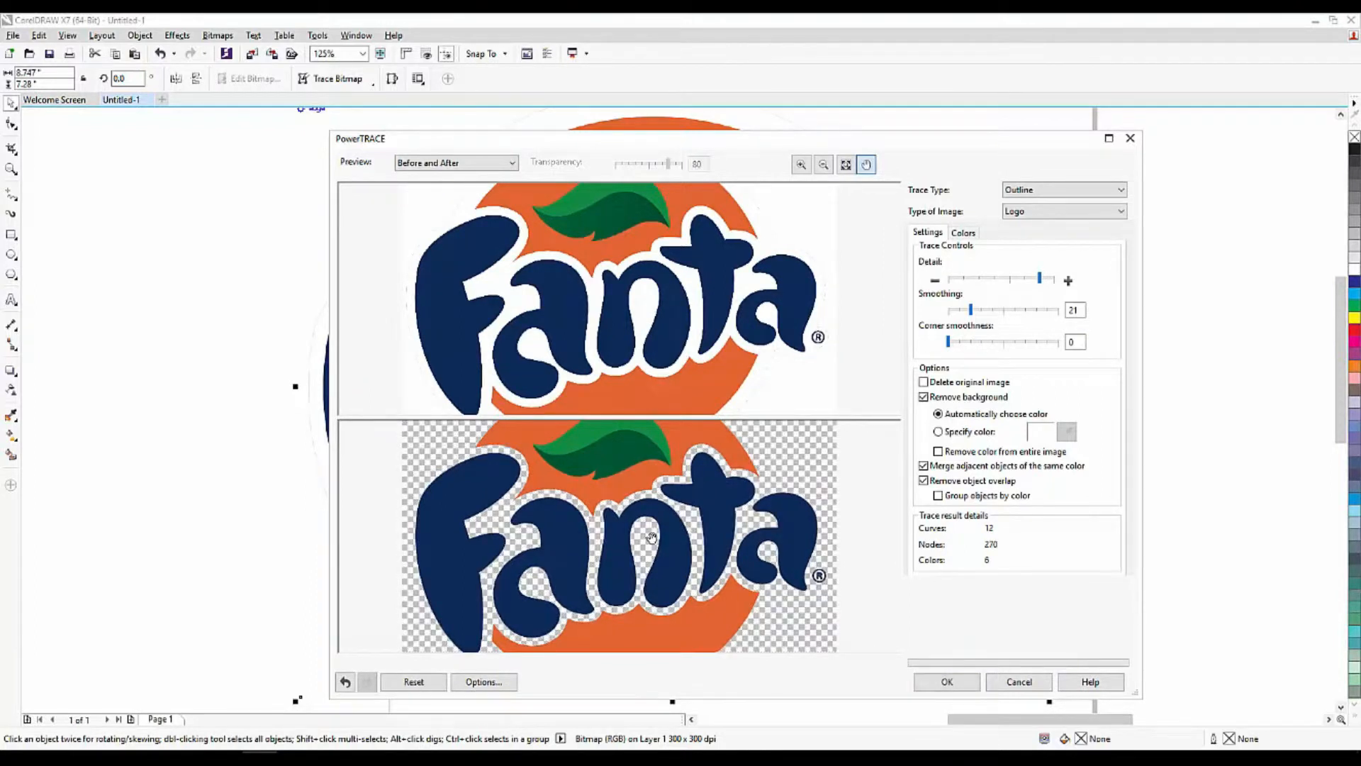
Set the trace's image type to Detailed logo and apply the trace to the Fanta bitmap.
left_click(1085, 212)
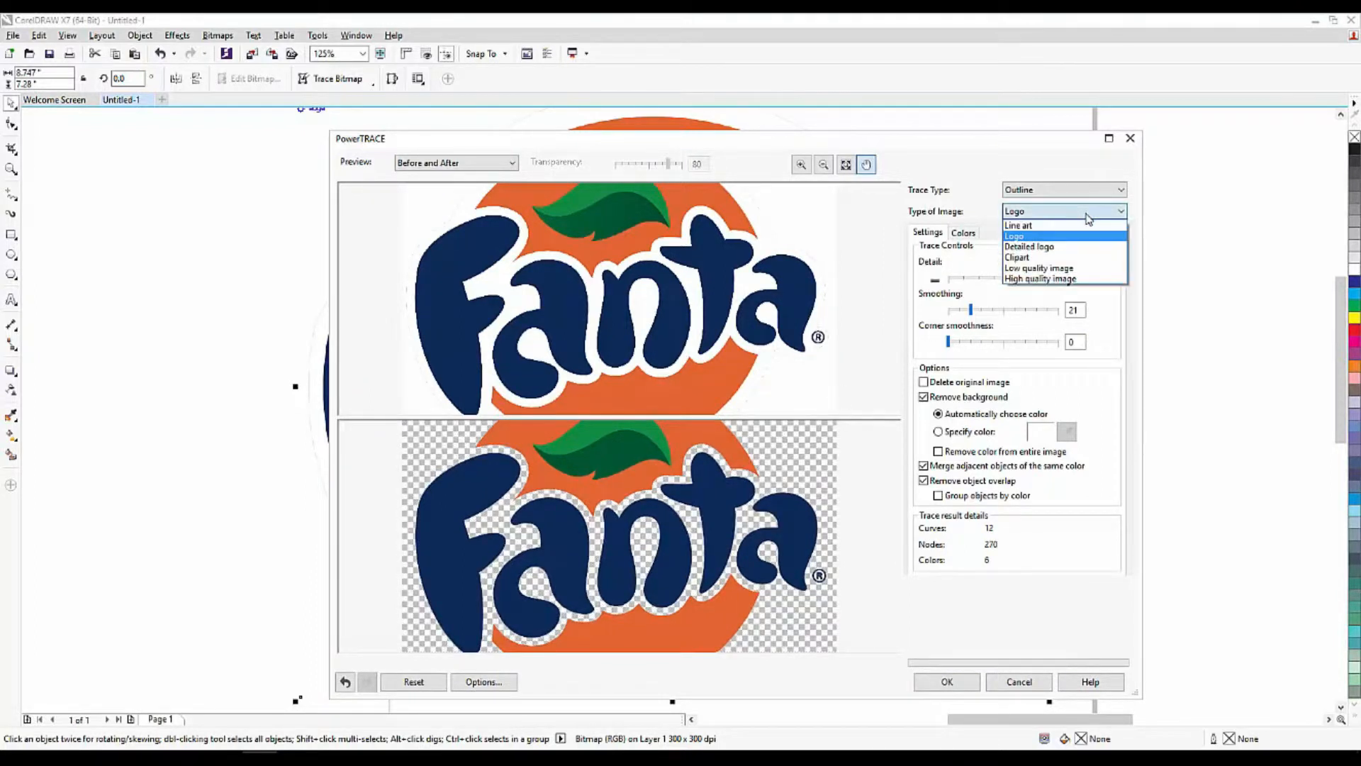
left_click(1059, 250)
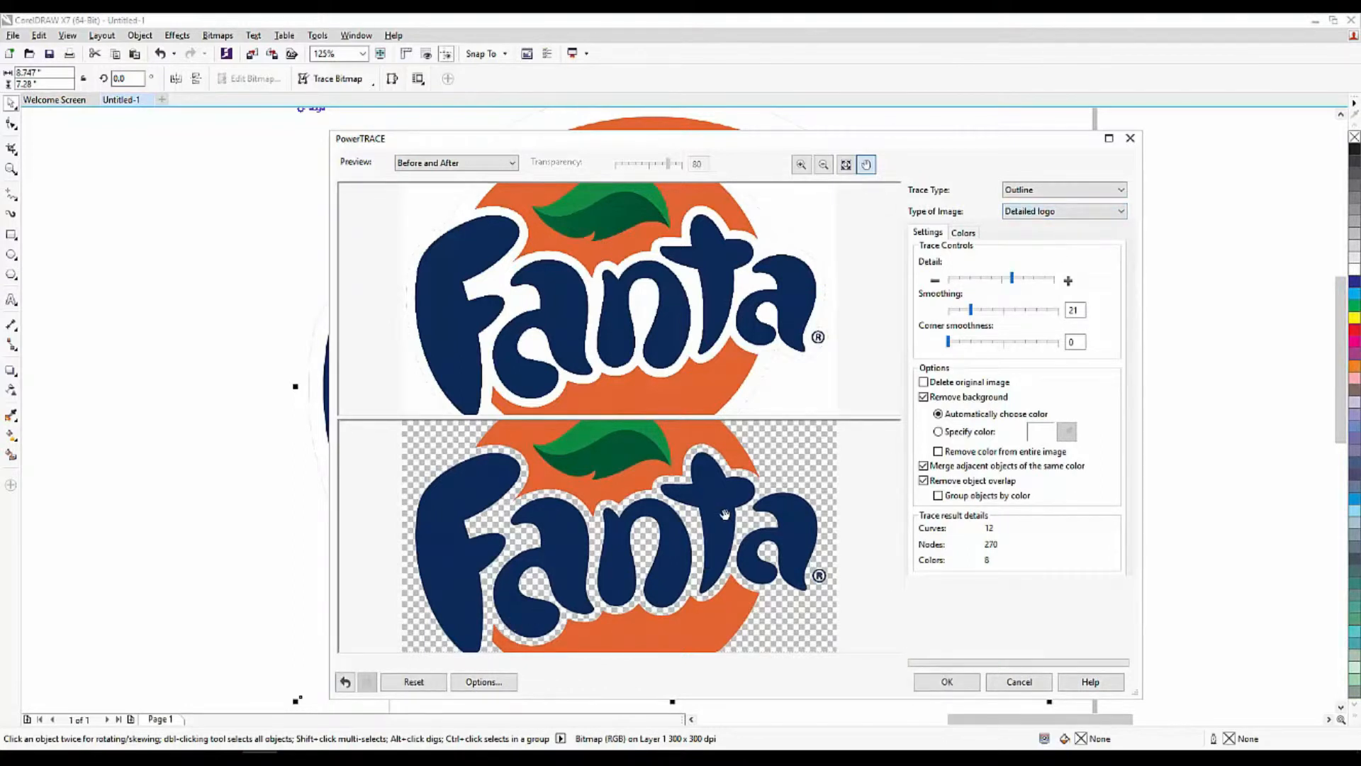
left_click_drag(724, 515, 715, 570)
left_click(946, 682)
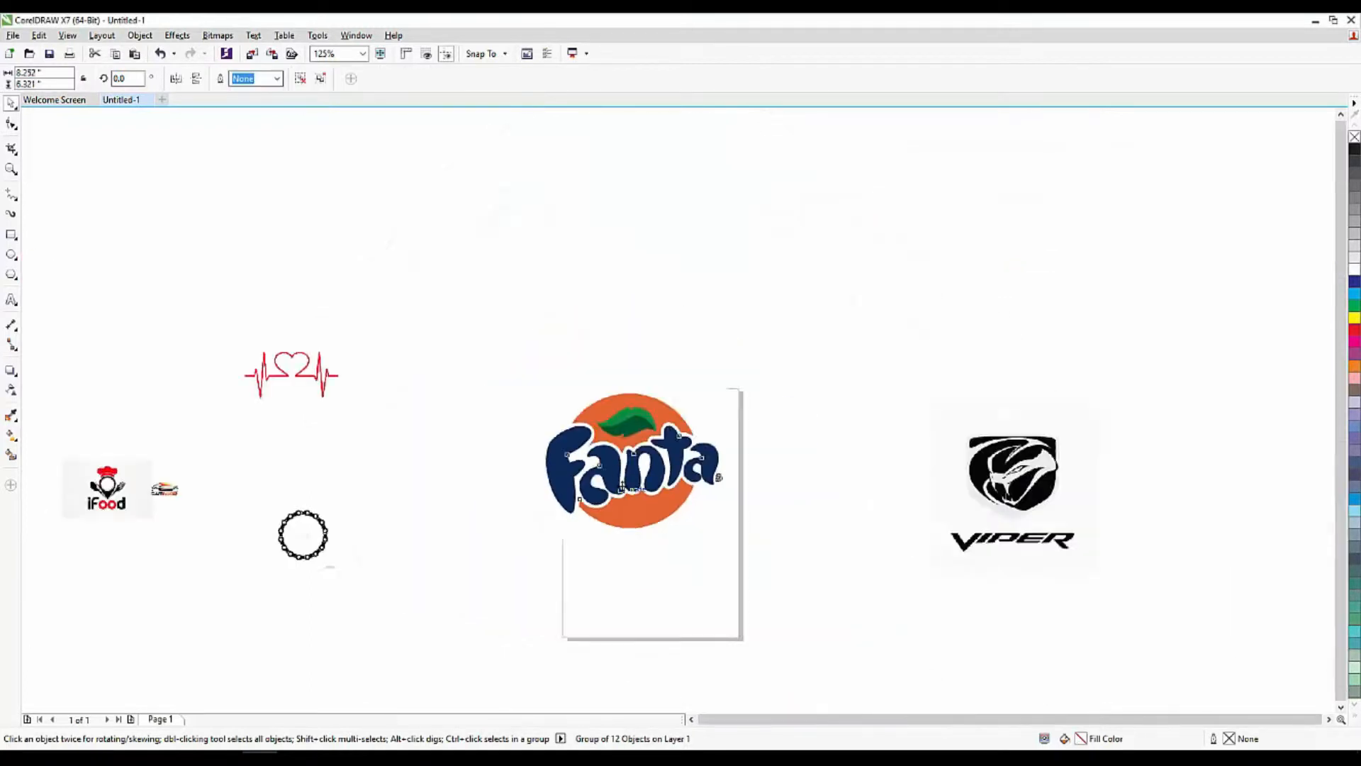
Move the traced Fanta logo above the original bitmap and ungroup all its objects.
scroll(623, 486, "down", 1)
left_click(743, 572)
left_click_drag(636, 481, 669, 378)
scroll(670, 377, "up", 2)
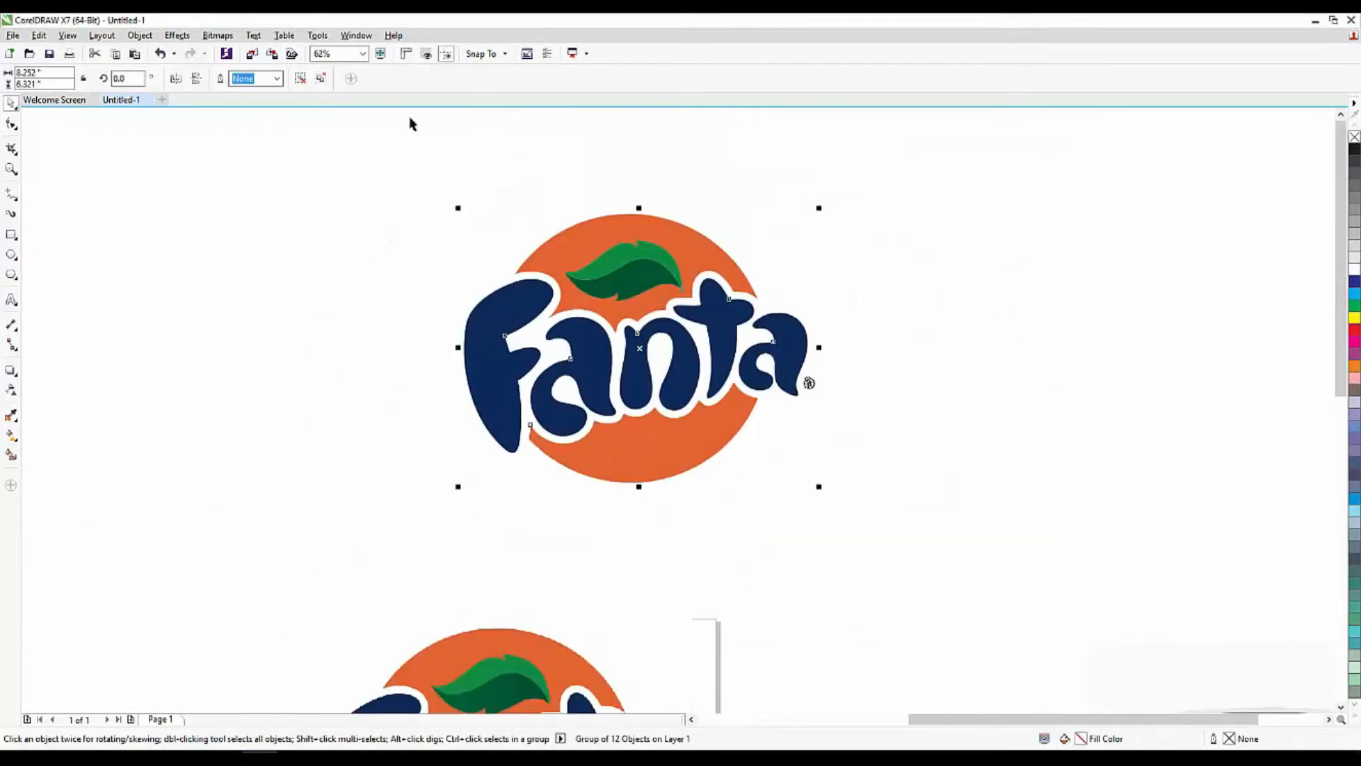
left_click(323, 80)
left_click(386, 345)
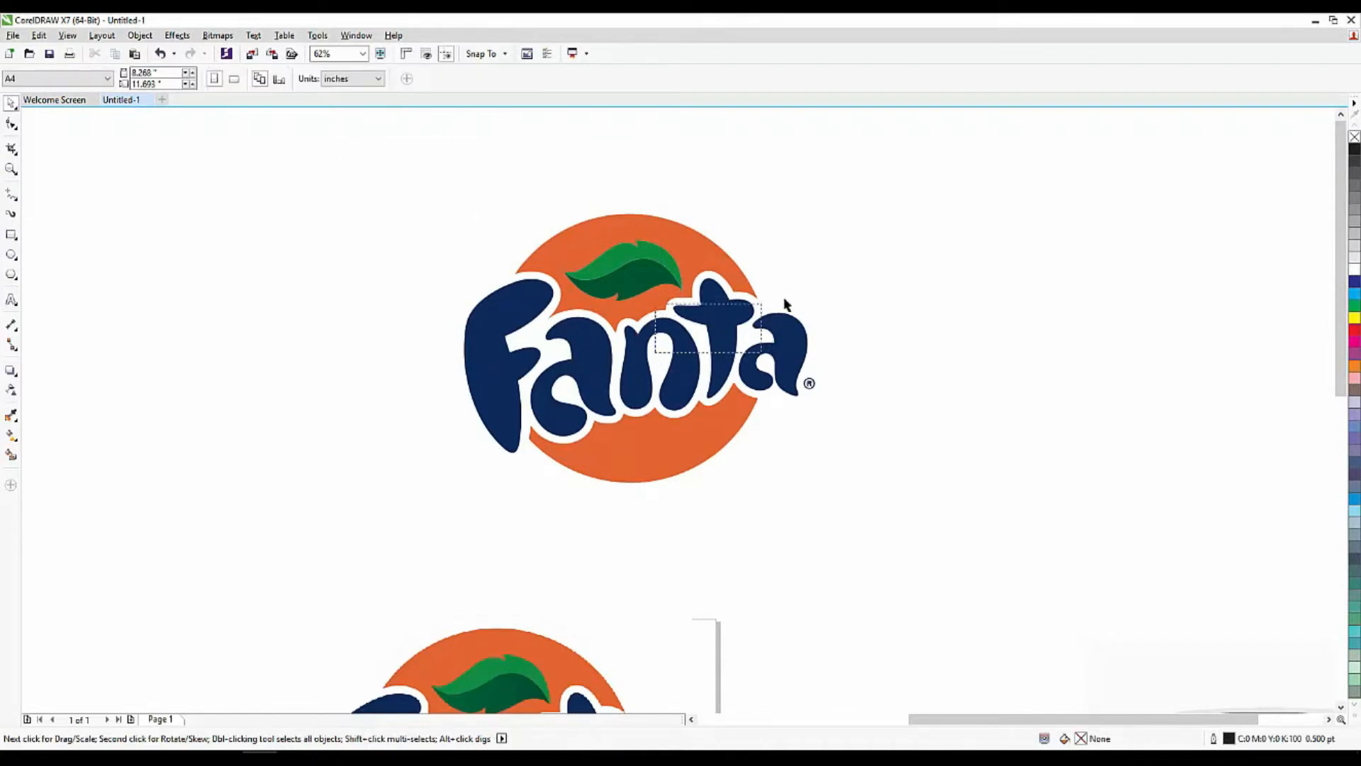
Pull individual traced pieces, such as letters, leaf and orange areas, out of the Fanta logo, undoing each move.
left_click_drag(701, 350, 754, 303)
key("ctrl+z")
left_click_drag(624, 269, 746, 209)
key("ctrl+z")
left_click_drag(624, 267, 720, 190)
key("ctrl+z")
left_click(905, 227)
left_click_drag(693, 253, 747, 196)
key("ctrl+z")
left_click(804, 204)
left_click_drag(660, 443, 884, 526)
key("ctrl+z")
left_click(459, 435)
left_click_drag(499, 408, 369, 437)
key("ctrl+z")
left_click(440, 429)
left_click_drag(545, 419, 269, 470)
key("ctrl+z")
left_click(565, 529)
Recolour letters of the traced Fanta logo: the n magenta, the final a green and the F cyan.
scroll(690, 368, "up", 1)
left_click(690, 370)
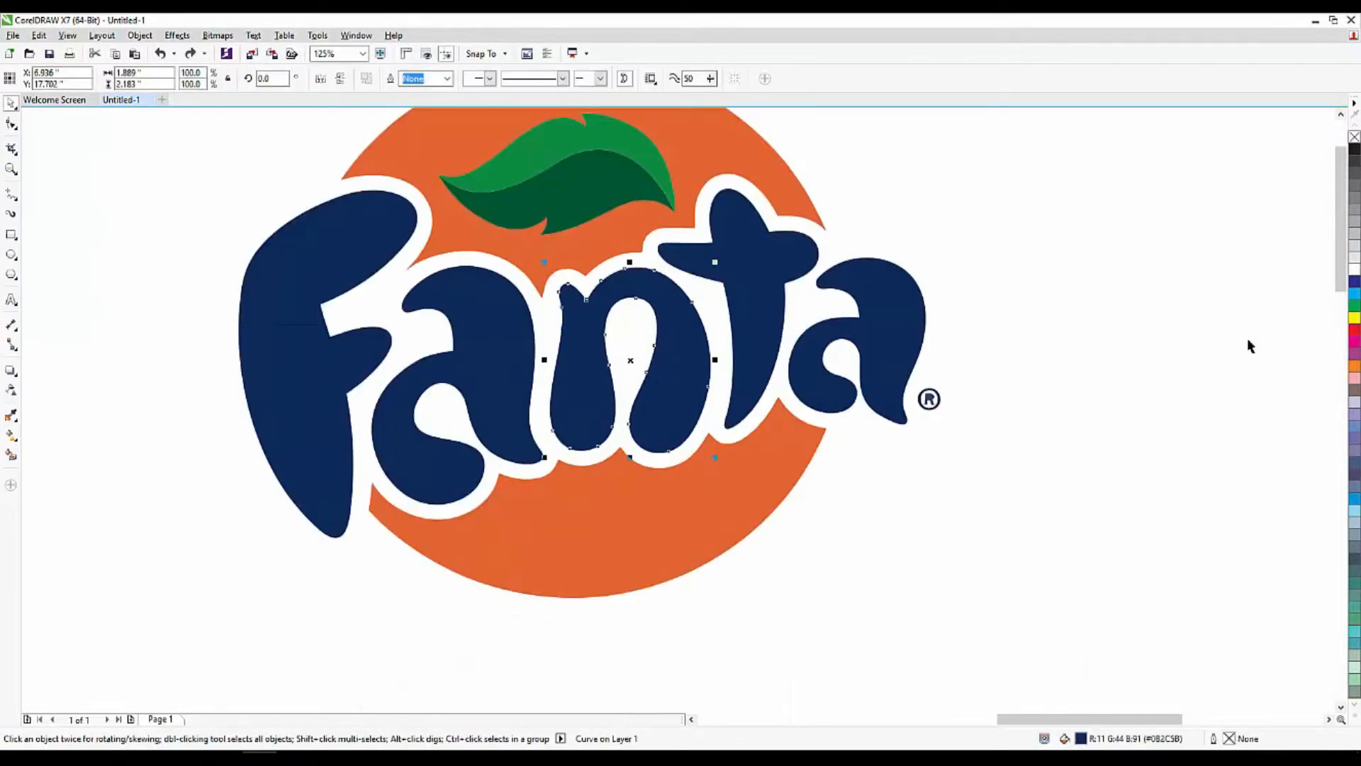
left_click(1353, 341)
left_click(886, 351)
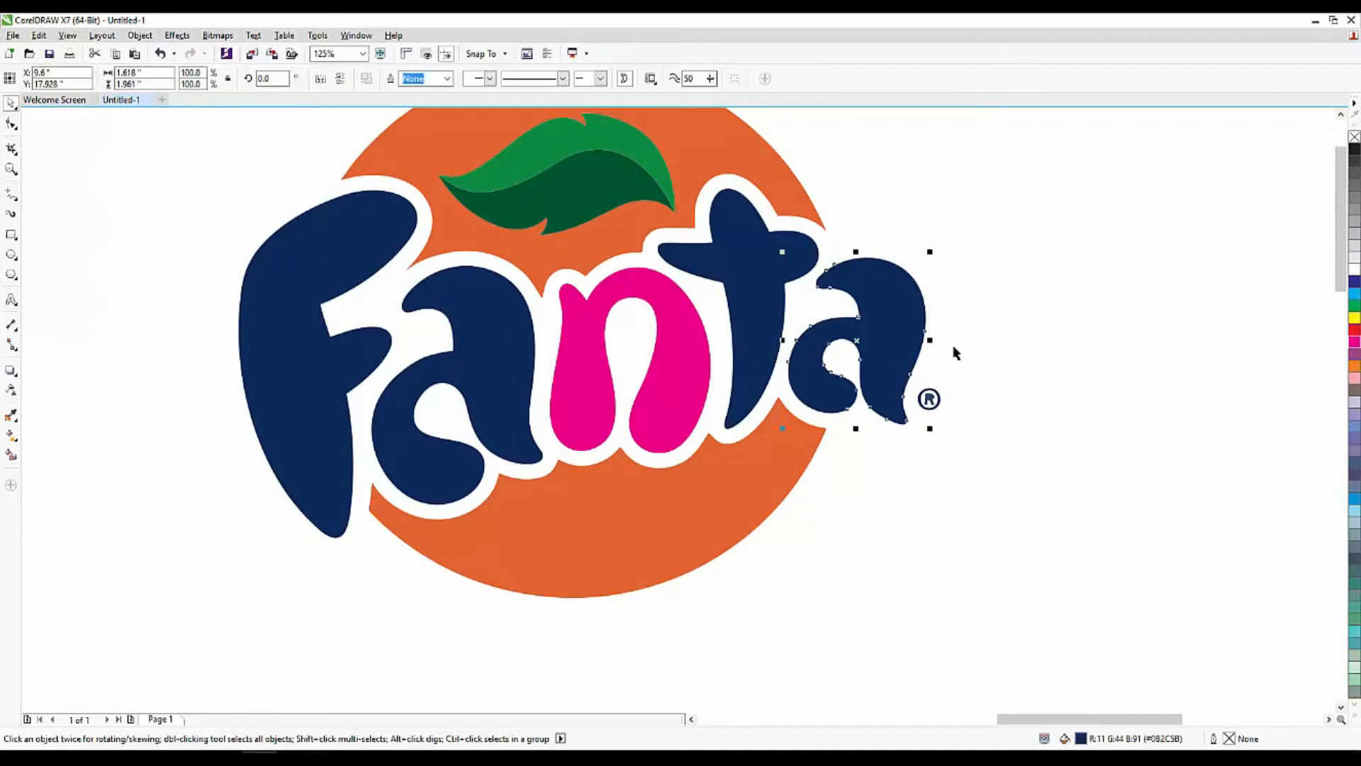
left_click(1353, 305)
left_click(1187, 368)
left_click(406, 357)
left_click(375, 341)
left_click(1354, 293)
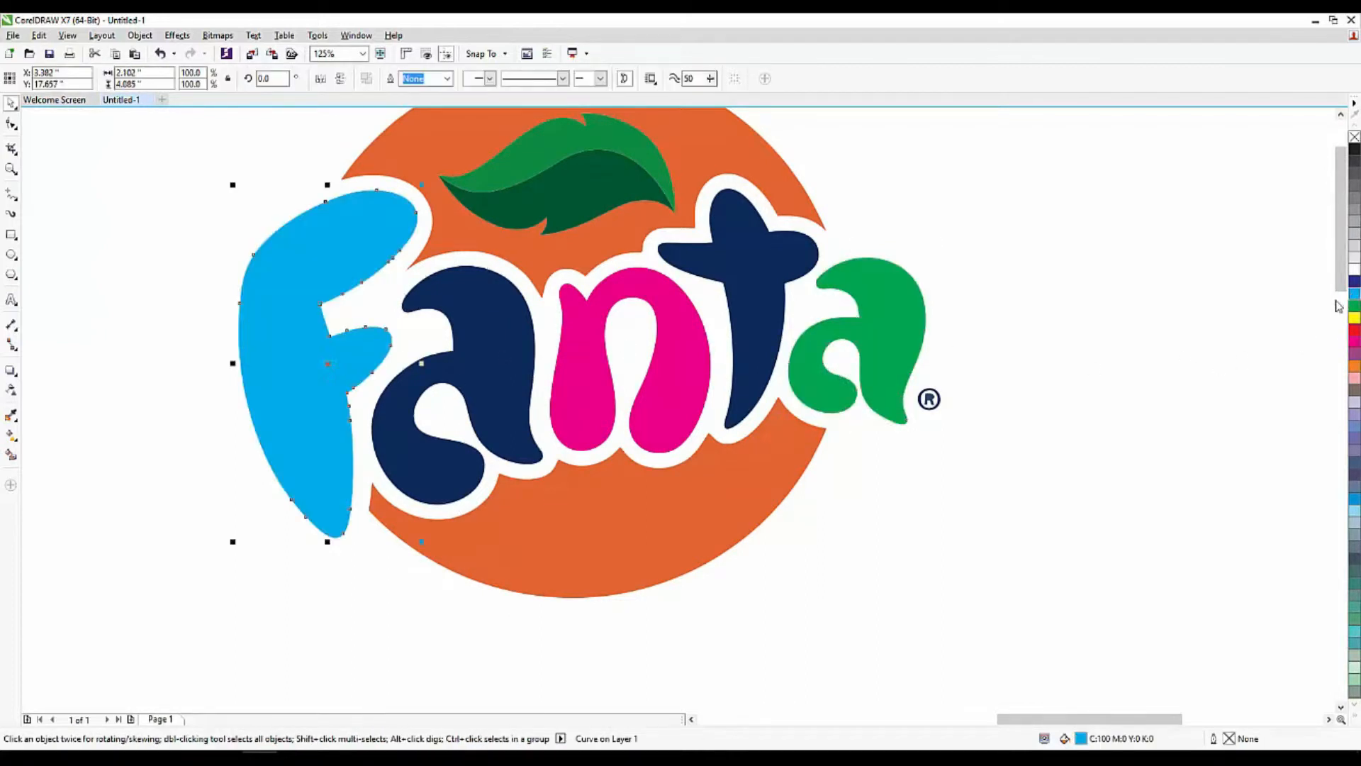
left_click(996, 368)
Fill the lower orange area of the traced Fanta logo with red.
scroll(477, 361, "down", 3)
scroll(476, 420, "up", 2)
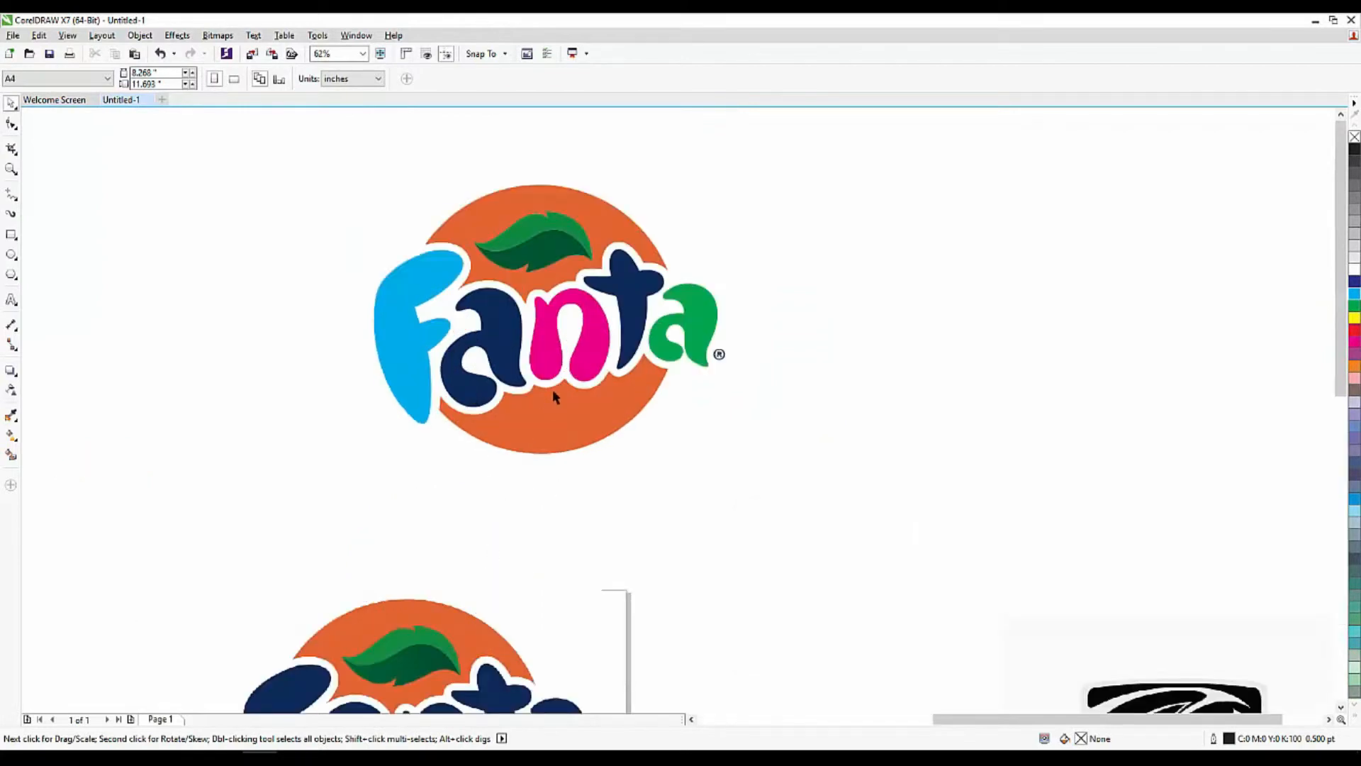
left_click(563, 420)
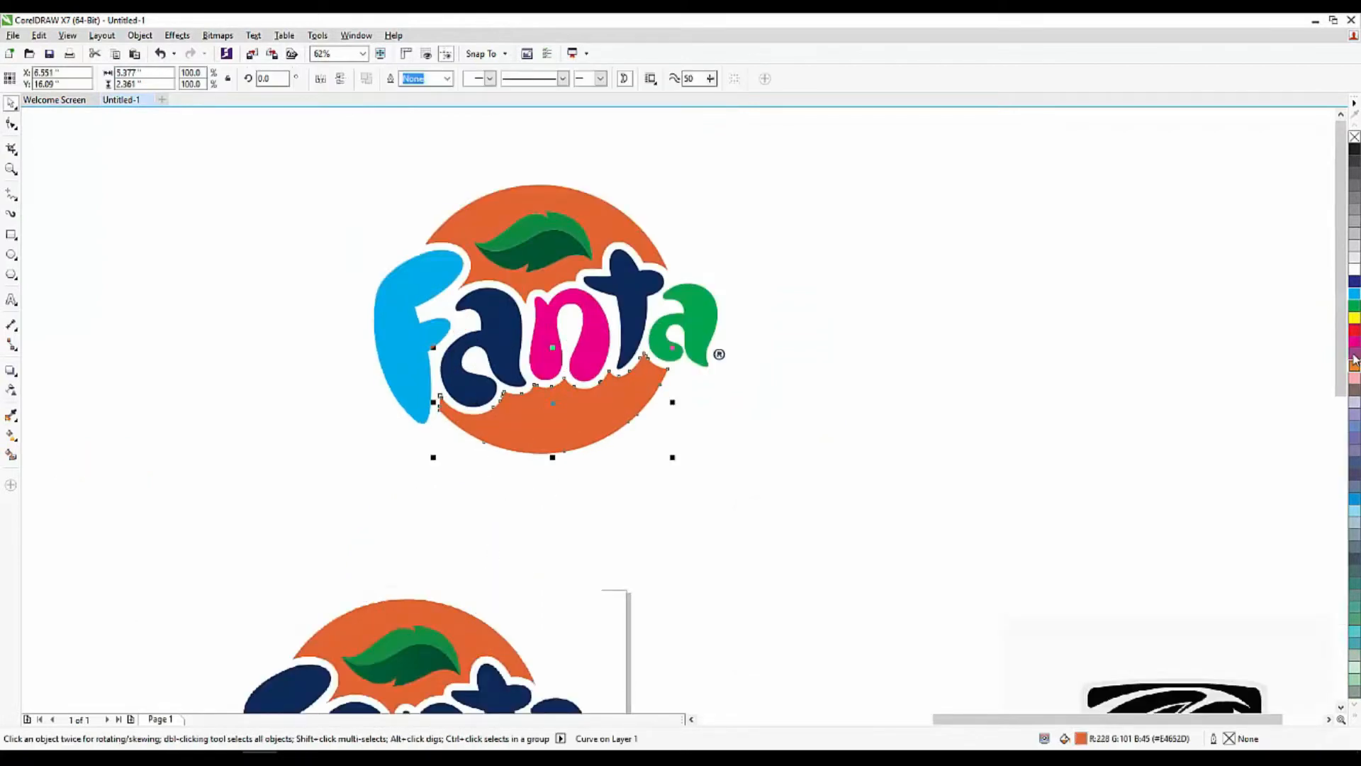
left_click(1353, 341)
left_click(1354, 330)
left_click(896, 406)
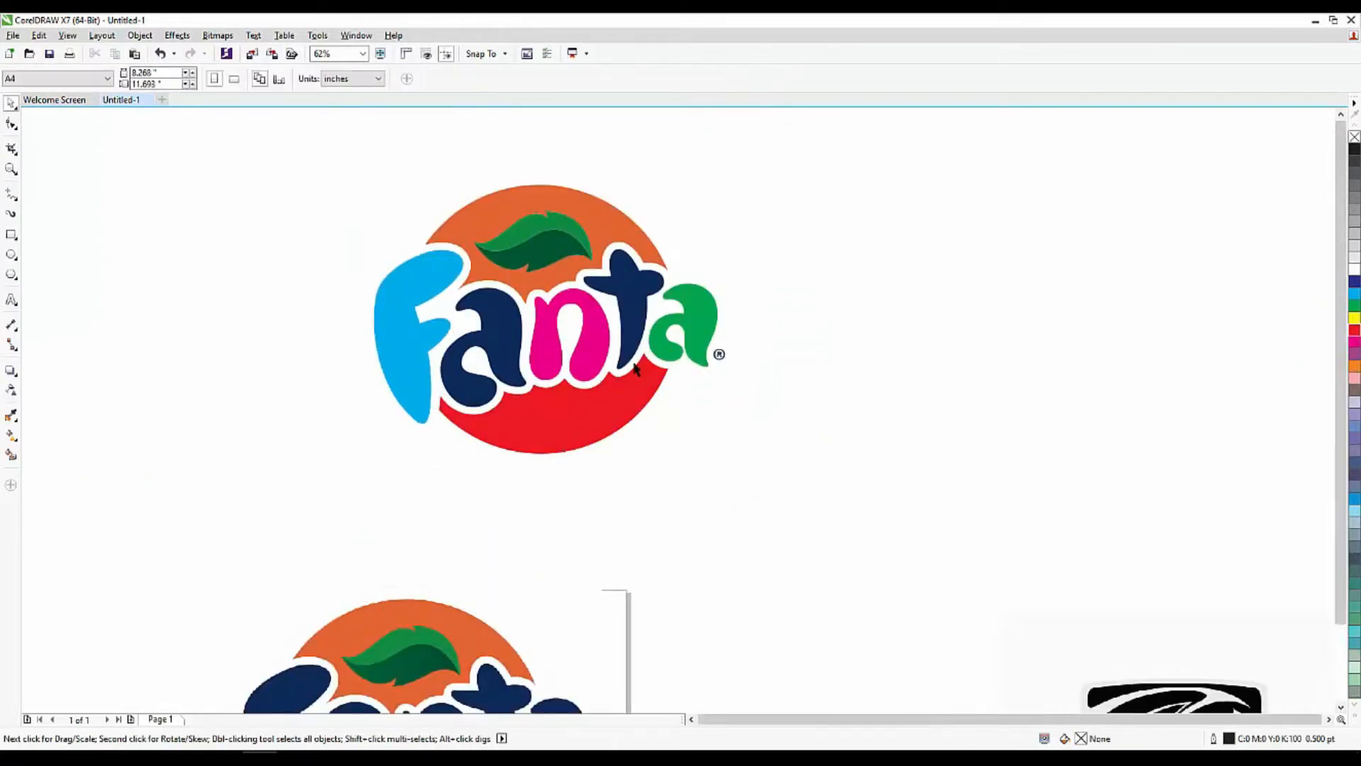
Start an outline trace of the bicycle chain bitmap with the Detailed logo image type.
scroll(635, 368, "down", 2)
left_click_drag(366, 258, 887, 464)
left_click(684, 368)
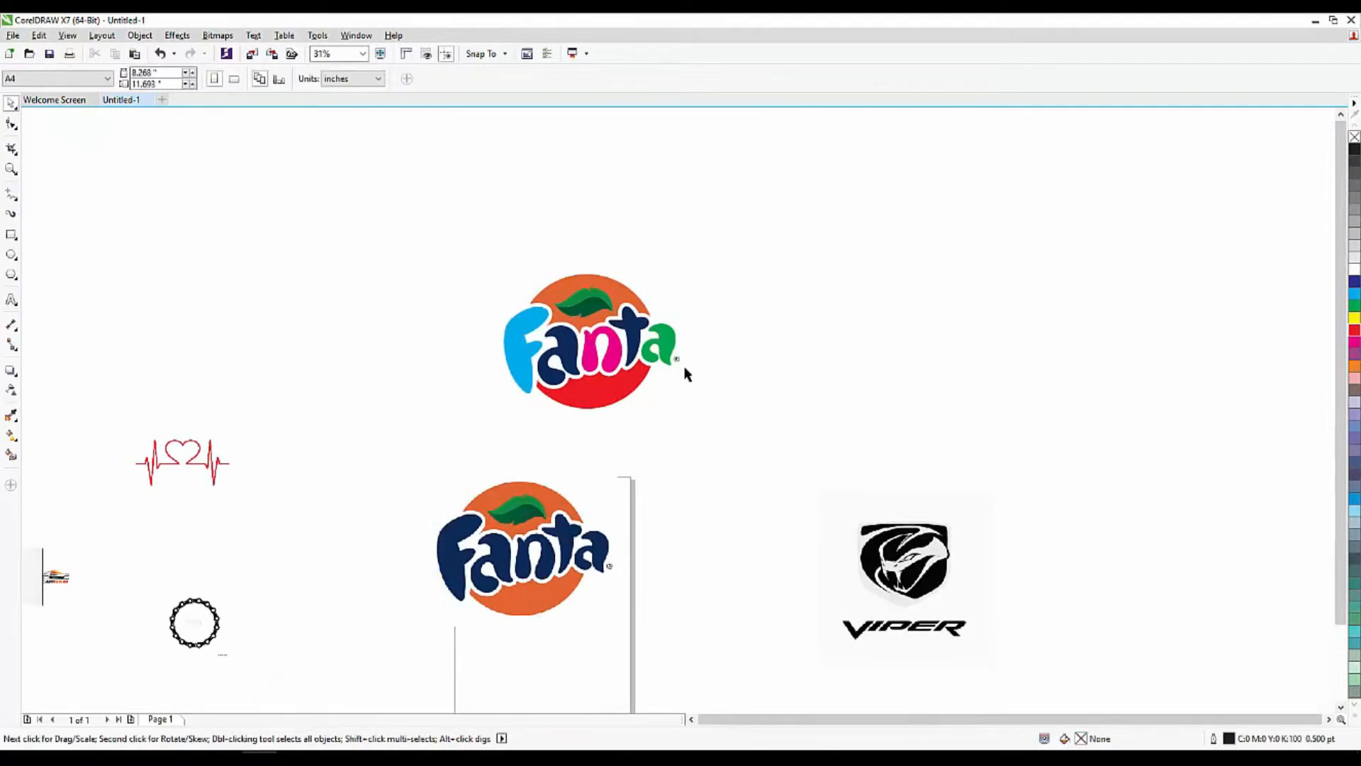
scroll(580, 344, "down", 1)
scroll(197, 524, "up", 1)
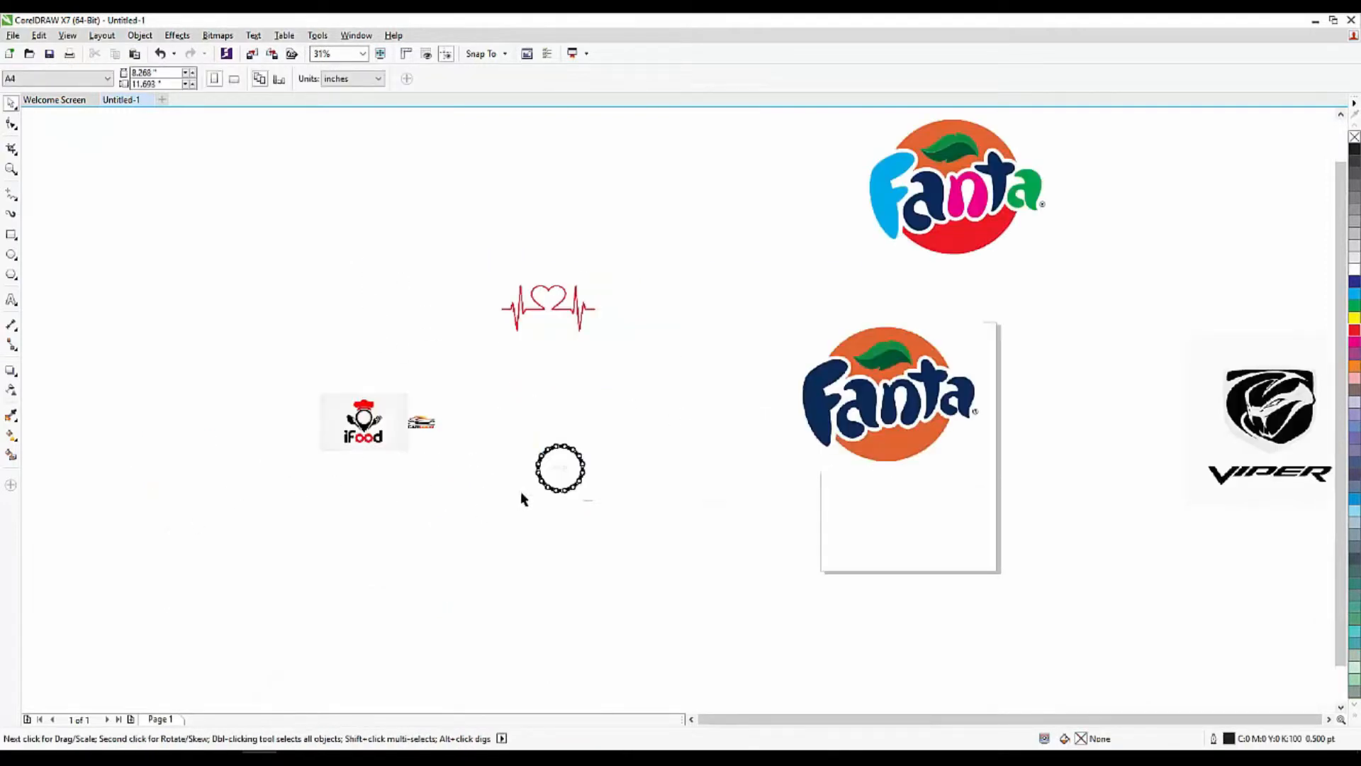
scroll(522, 494, "up", 2)
scroll(668, 487, "up", 2)
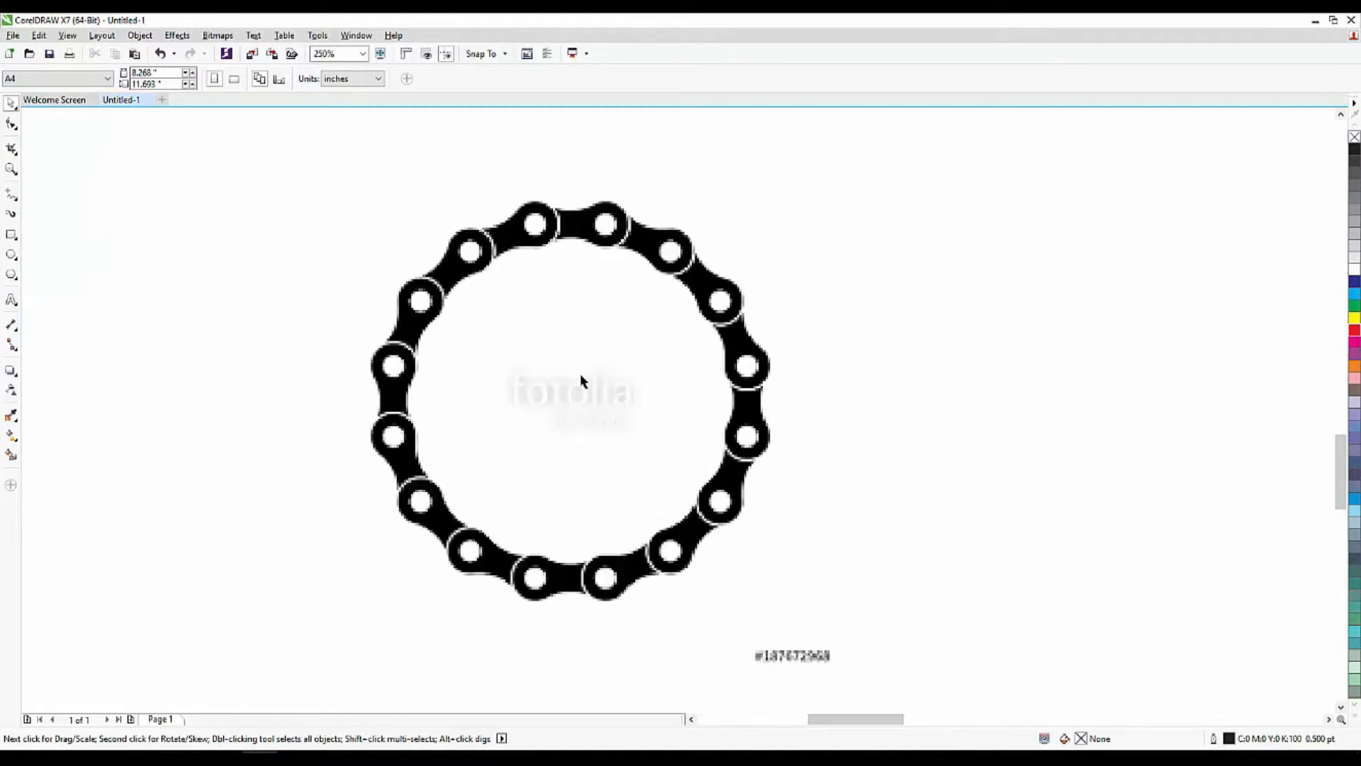
scroll(507, 433, "down", 3)
scroll(507, 433, "up", 3)
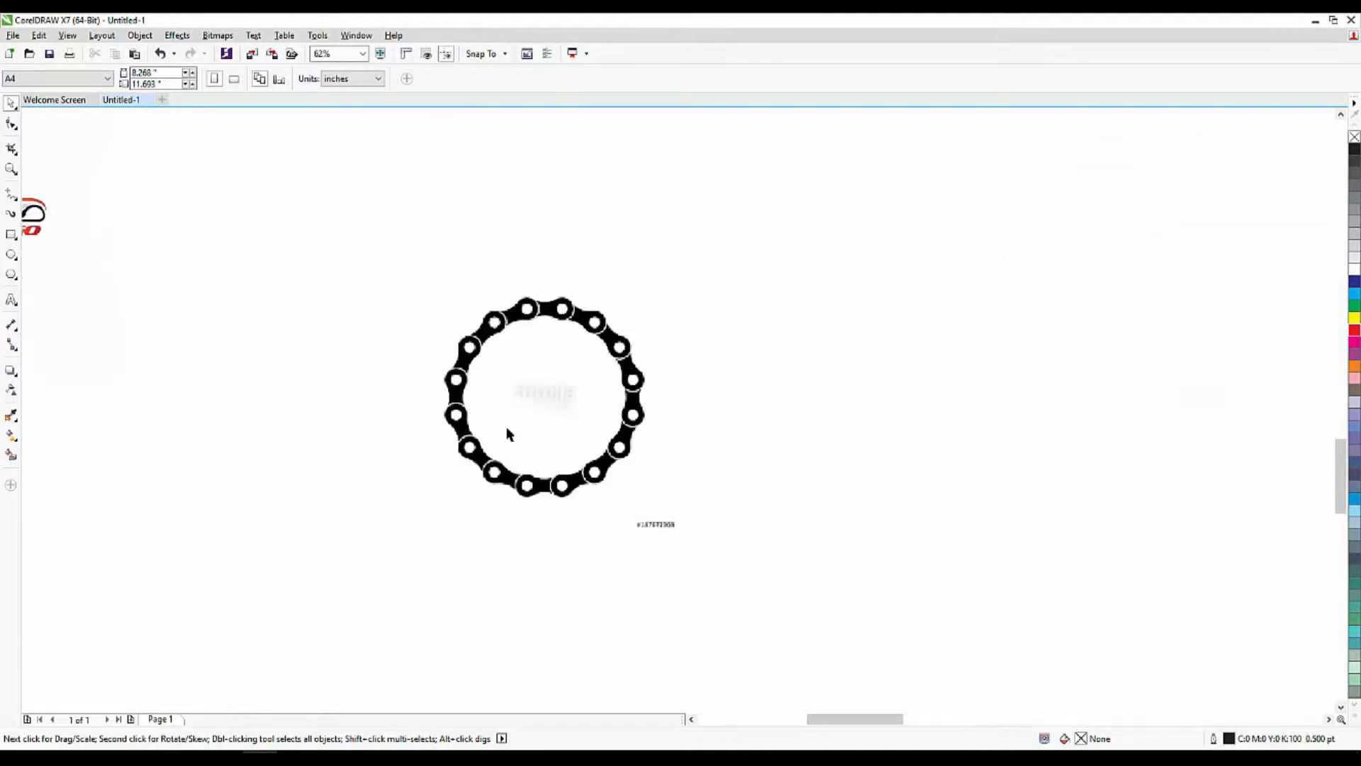
left_click(550, 303)
right_click(547, 305)
left_click(510, 307)
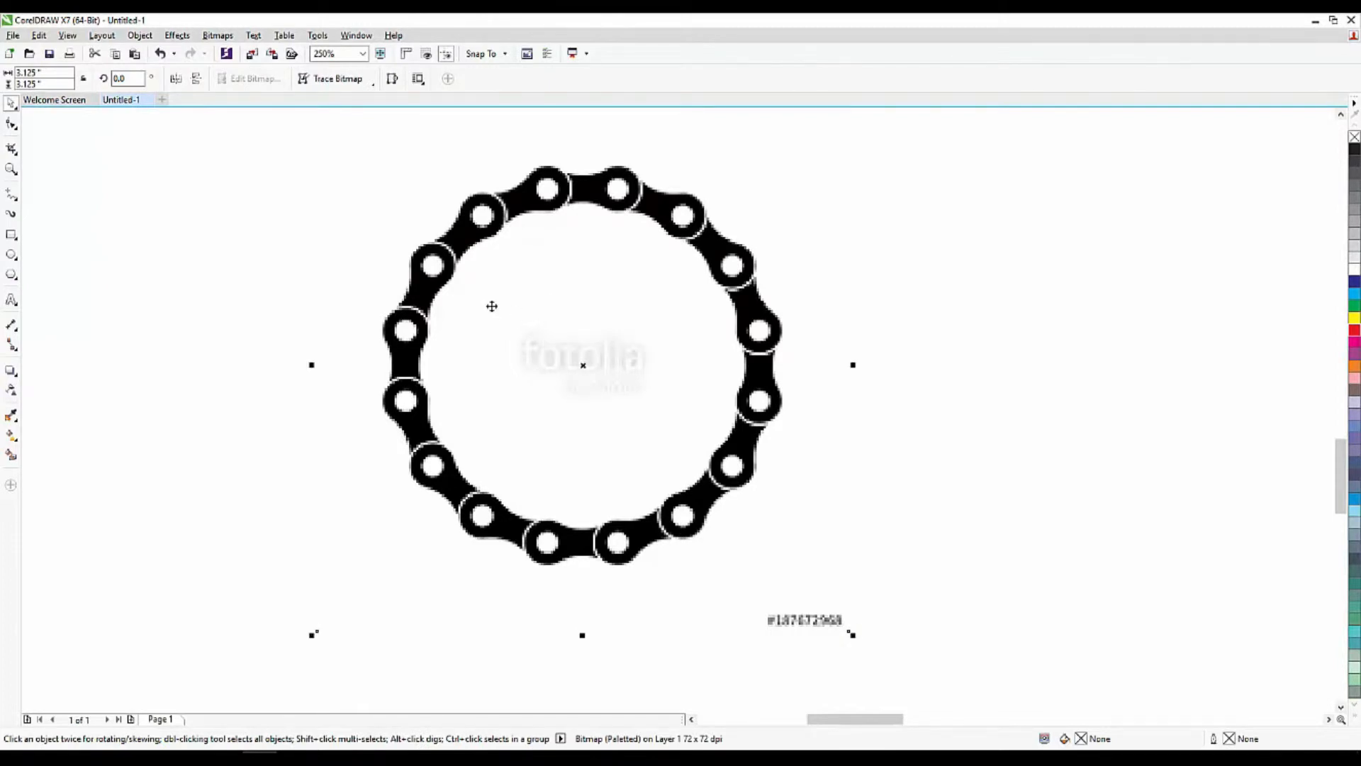
right_click(492, 305)
mouse_move(631, 370)
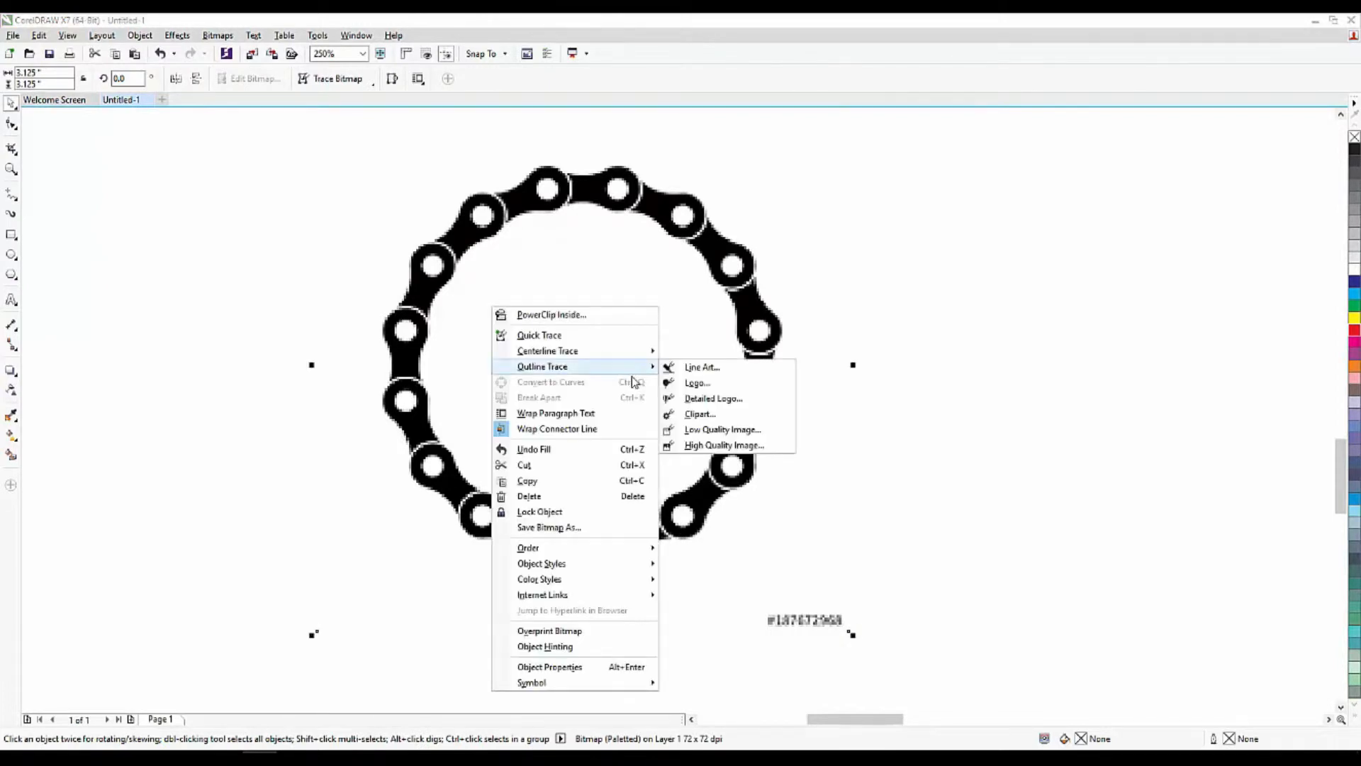
left_click(713, 402)
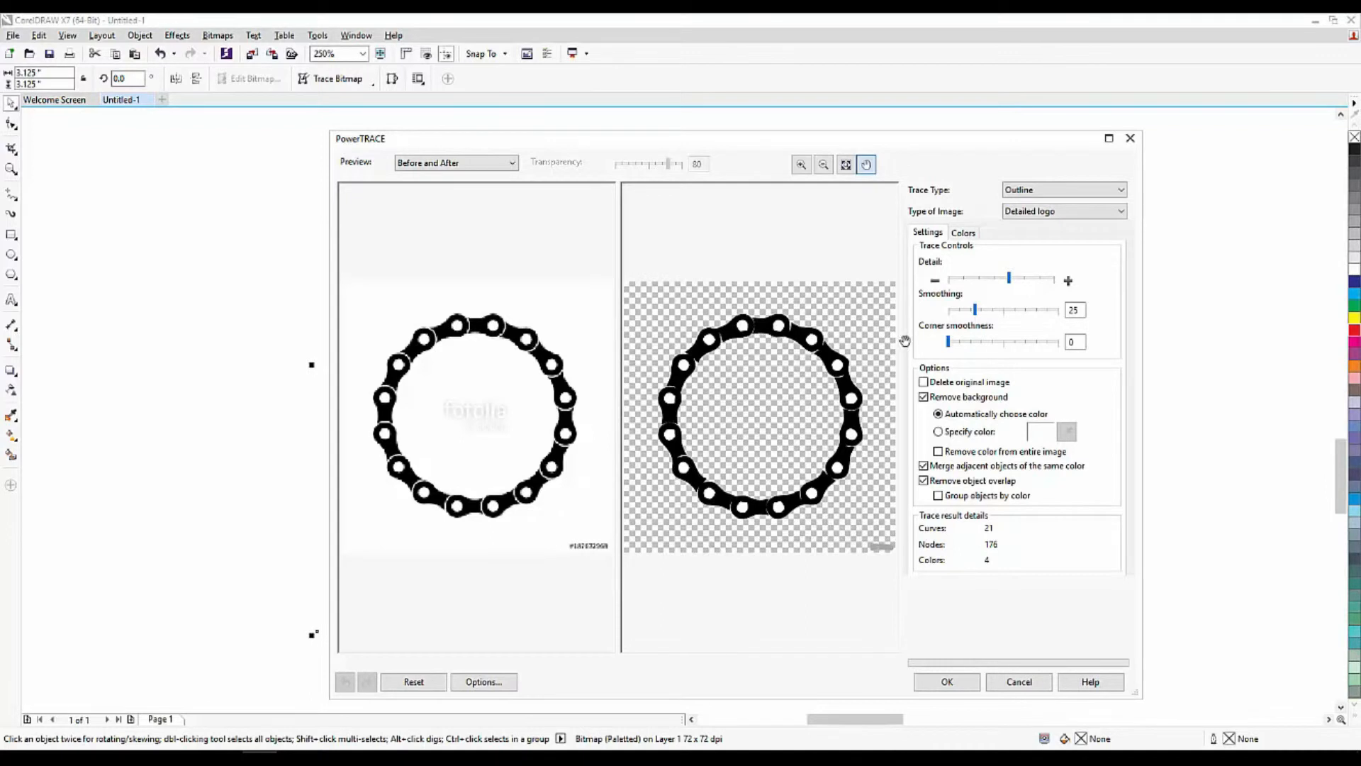
Try more detail, smoothing of 71 and 21, and different corner smoothness for the chain trace, and cancel it.
left_click(1041, 280)
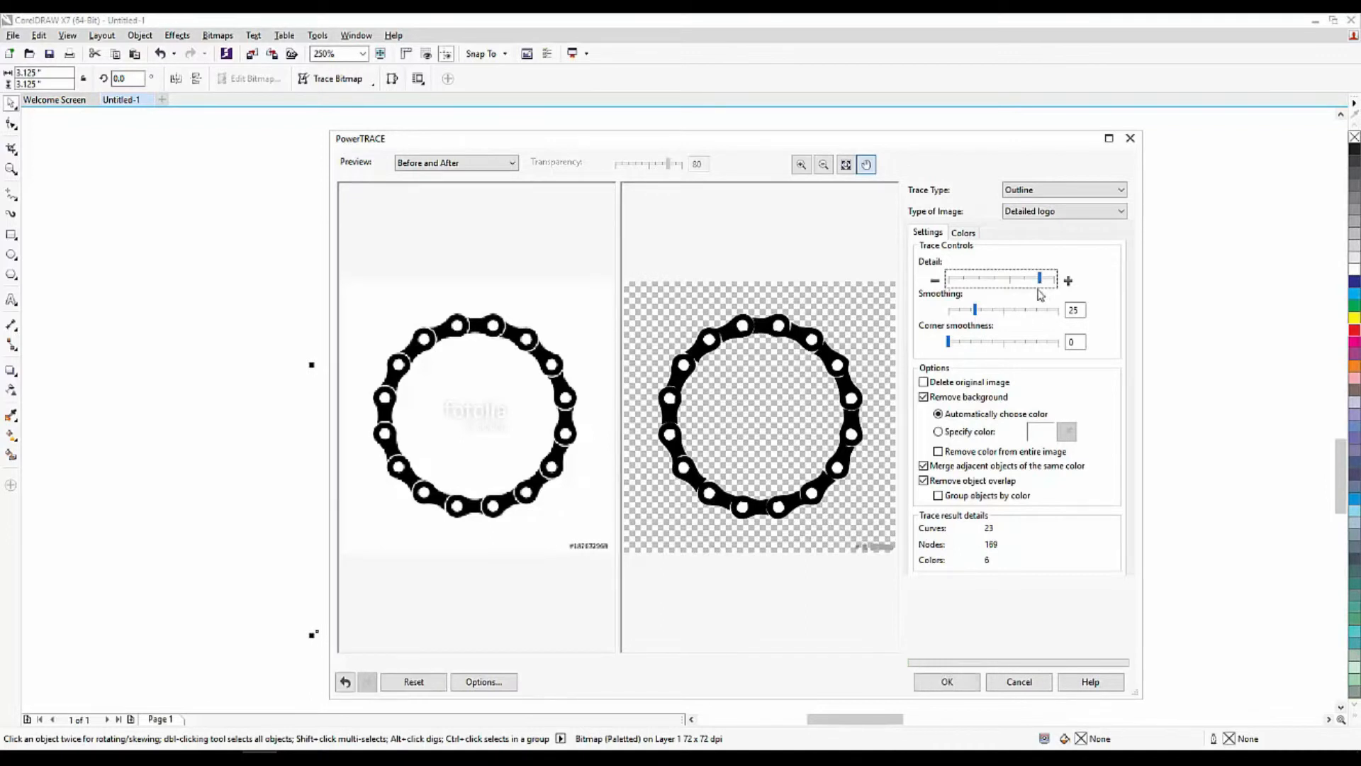
left_click(1025, 322)
left_click(1045, 343)
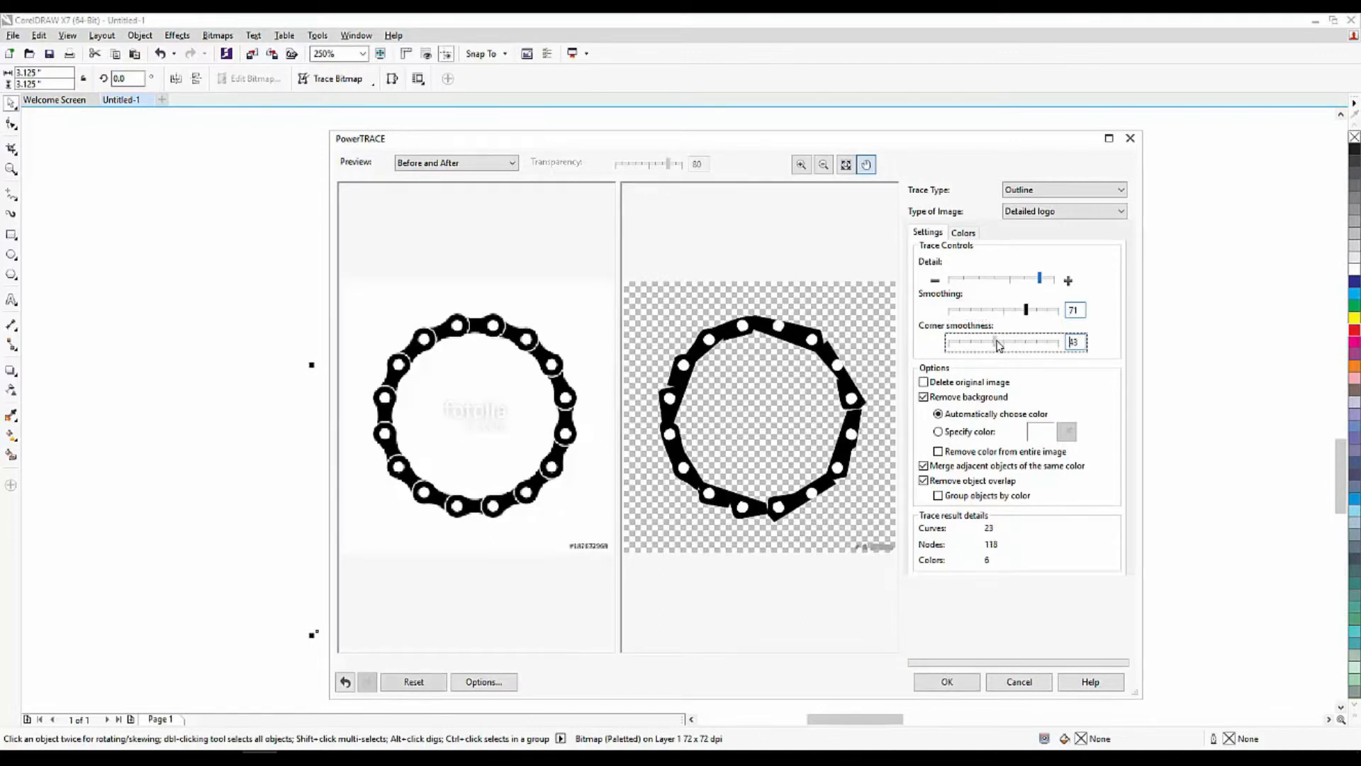
left_click(971, 310)
left_click(970, 343)
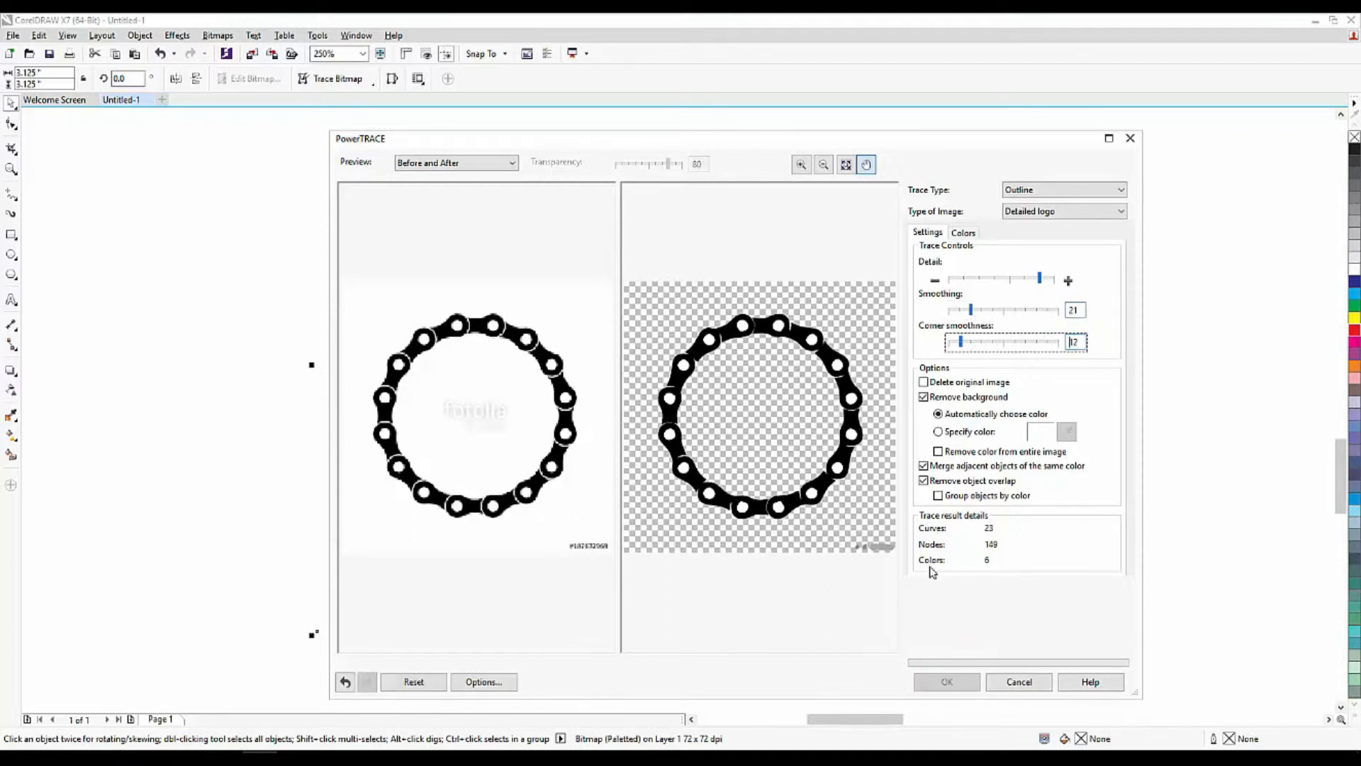
left_click(1009, 686)
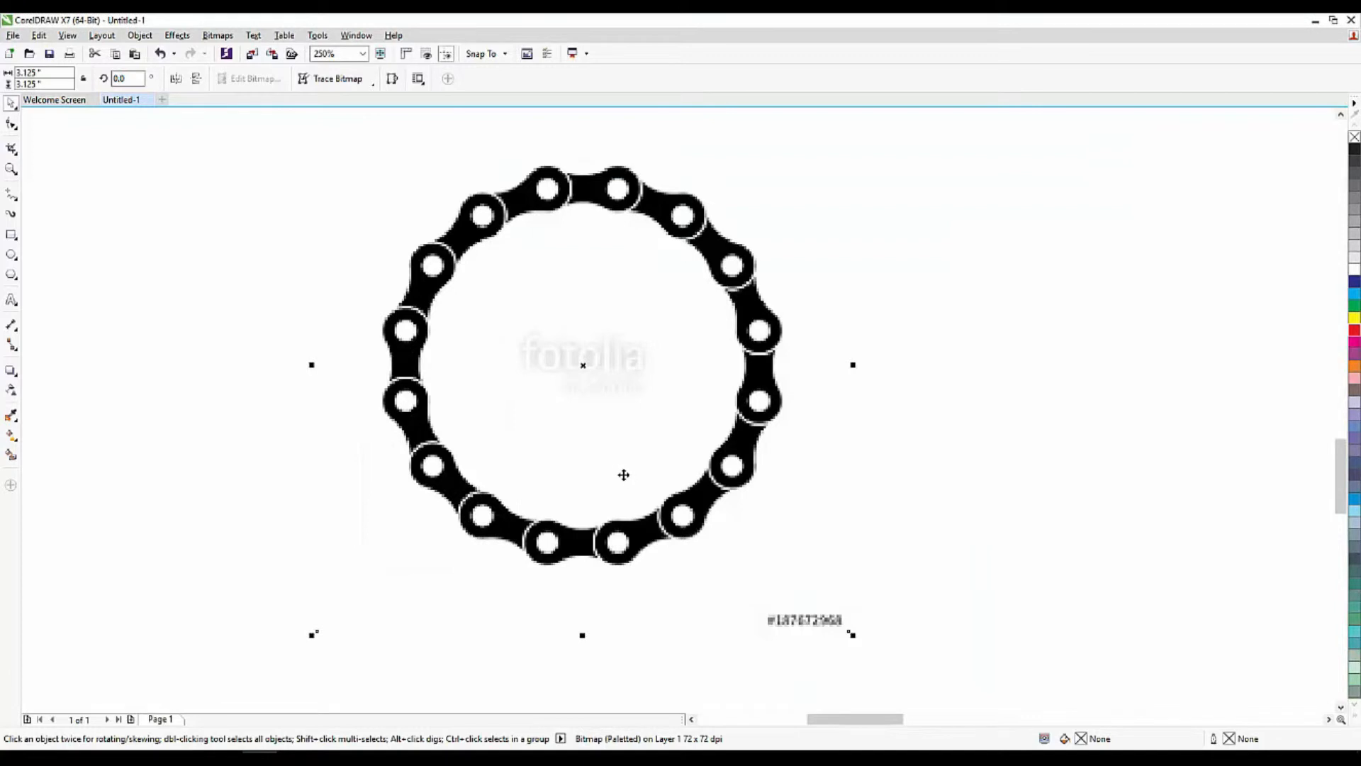
scroll(624, 474, "down", 4)
scroll(618, 451, "up", 4)
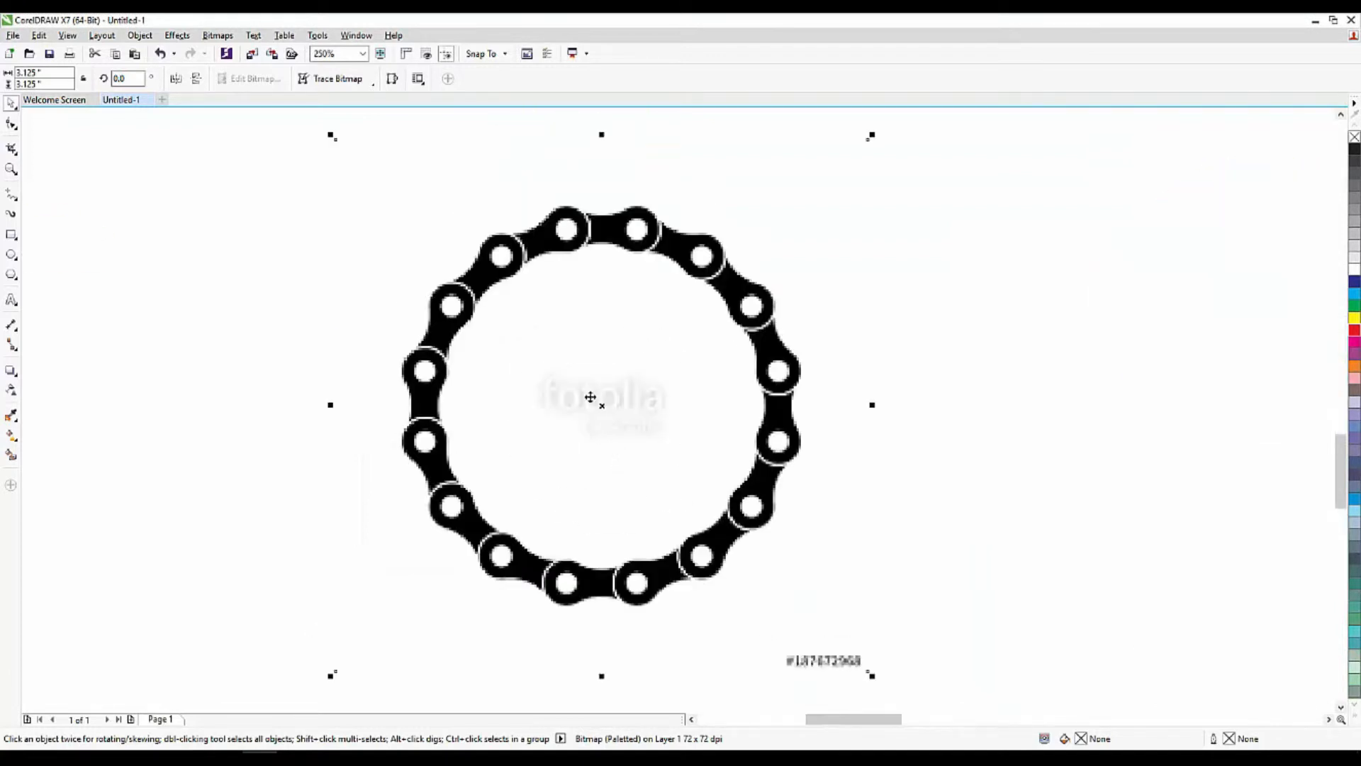
scroll(644, 358, "down", 4)
left_click(729, 584)
scroll(657, 394, "up", 4)
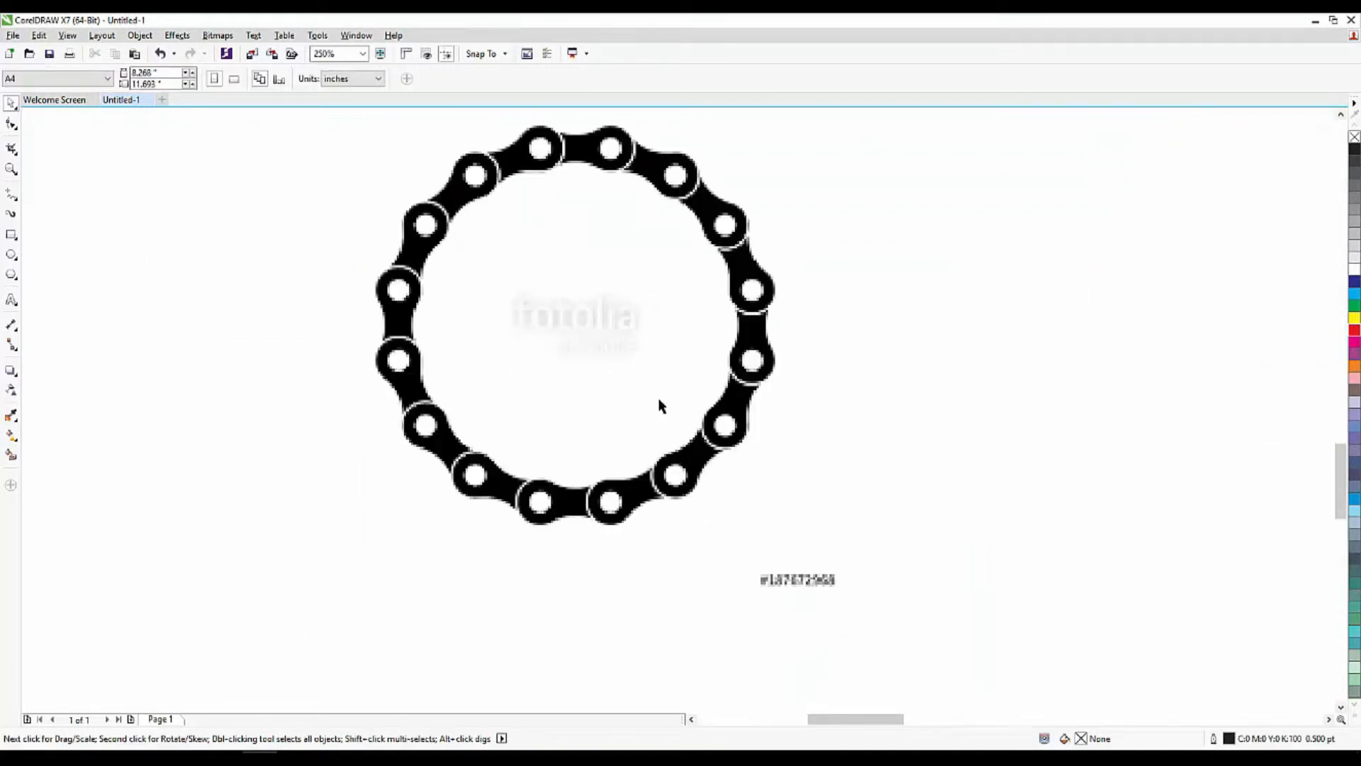
scroll(677, 523, "down", 4)
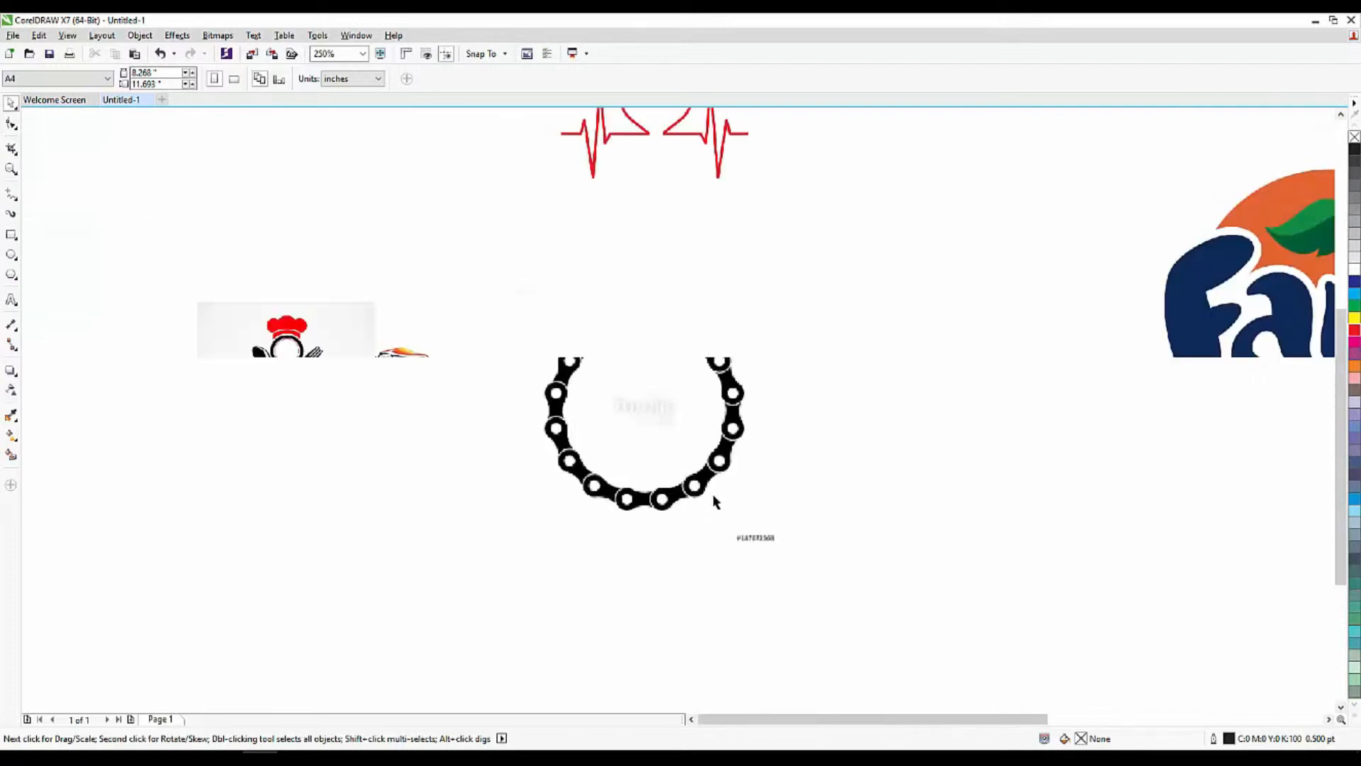
scroll(657, 460, "up", 4)
scroll(796, 430, "down", 4)
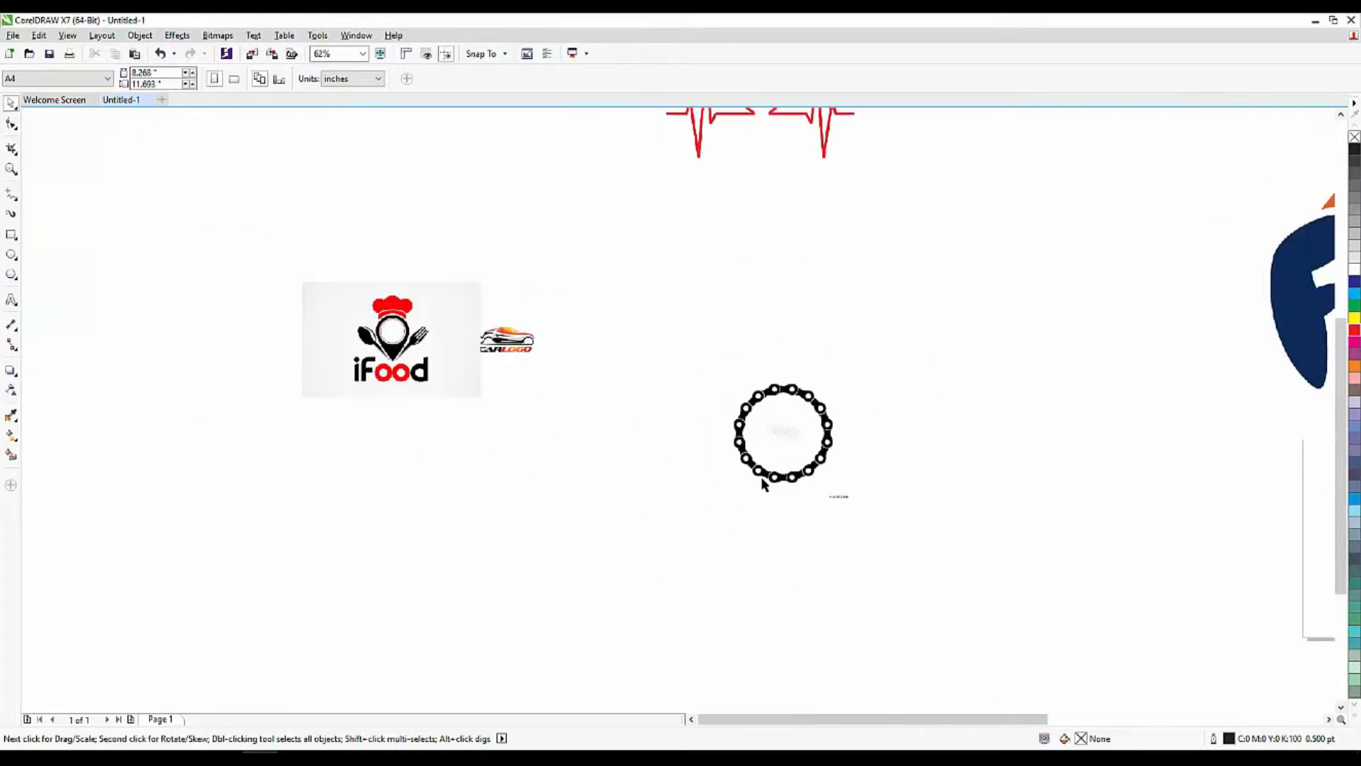
Move the iFood bitmap away from the car logo and examine its pixelated edges up close.
left_click_drag(414, 380, 839, 335)
scroll(856, 273, "up", 4)
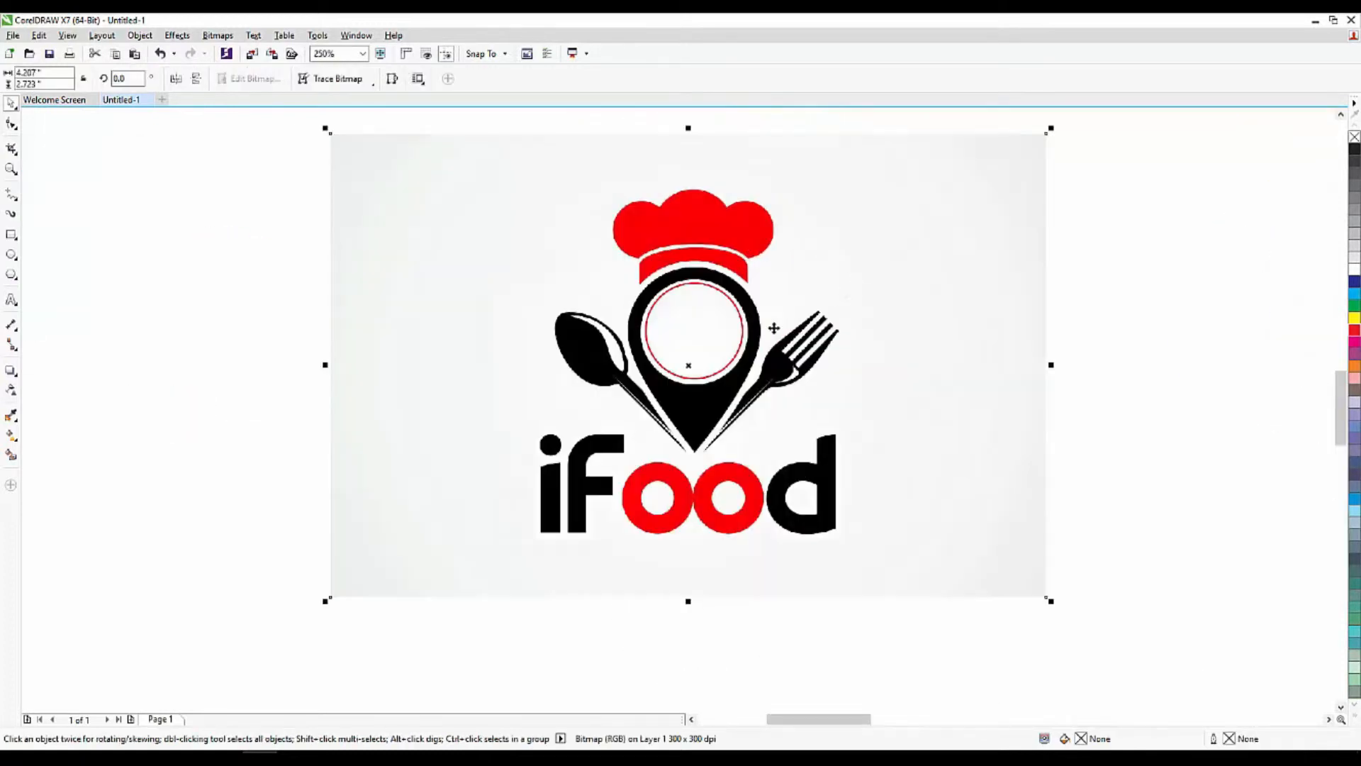
scroll(774, 379, "up", 1)
scroll(677, 403, "down", 1)
scroll(680, 402, "up", 3)
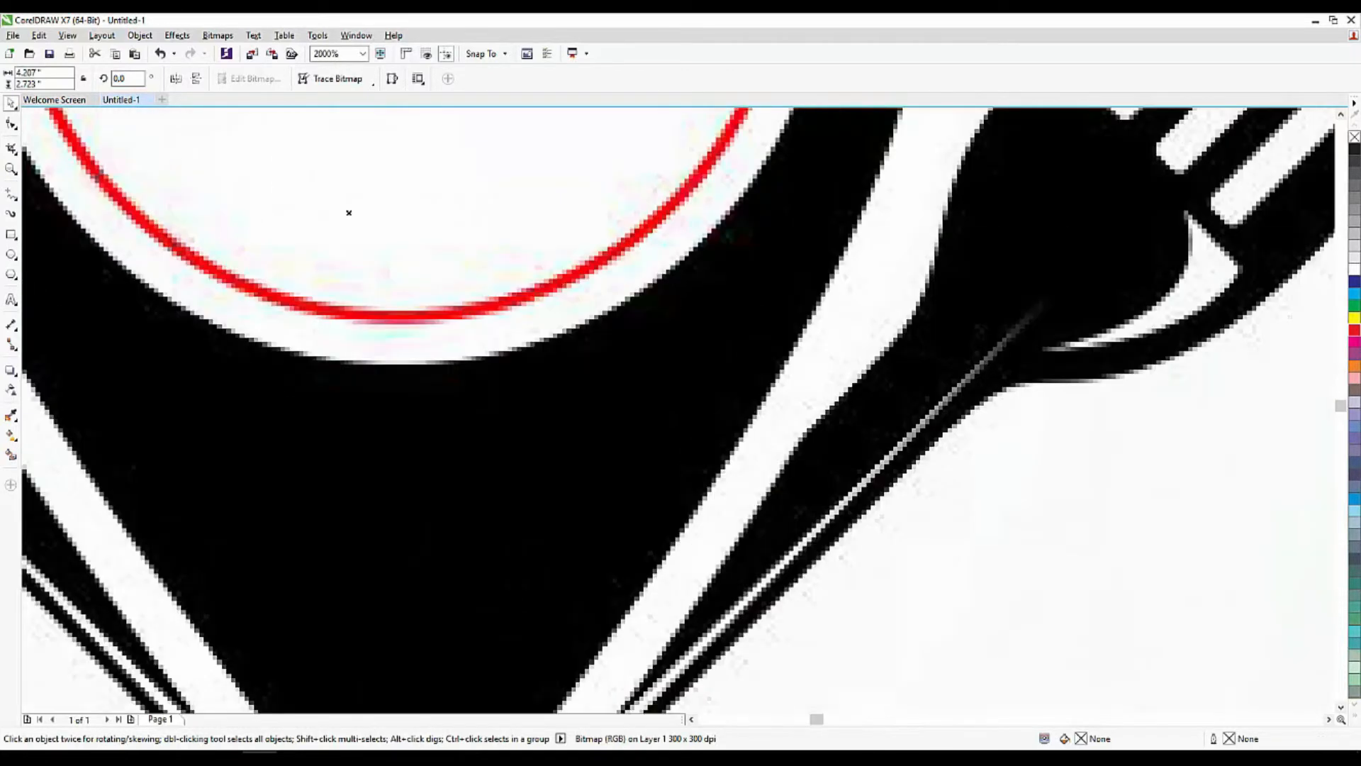
scroll(683, 404, "down", 2)
scroll(685, 396, "down", 1)
Convert the iFood bitmap to vectors with an outline trace of the Detailed logo type, keeping its default settings.
right_click(695, 365)
key("Escape")
right_click(687, 337)
mouse_move(760, 396)
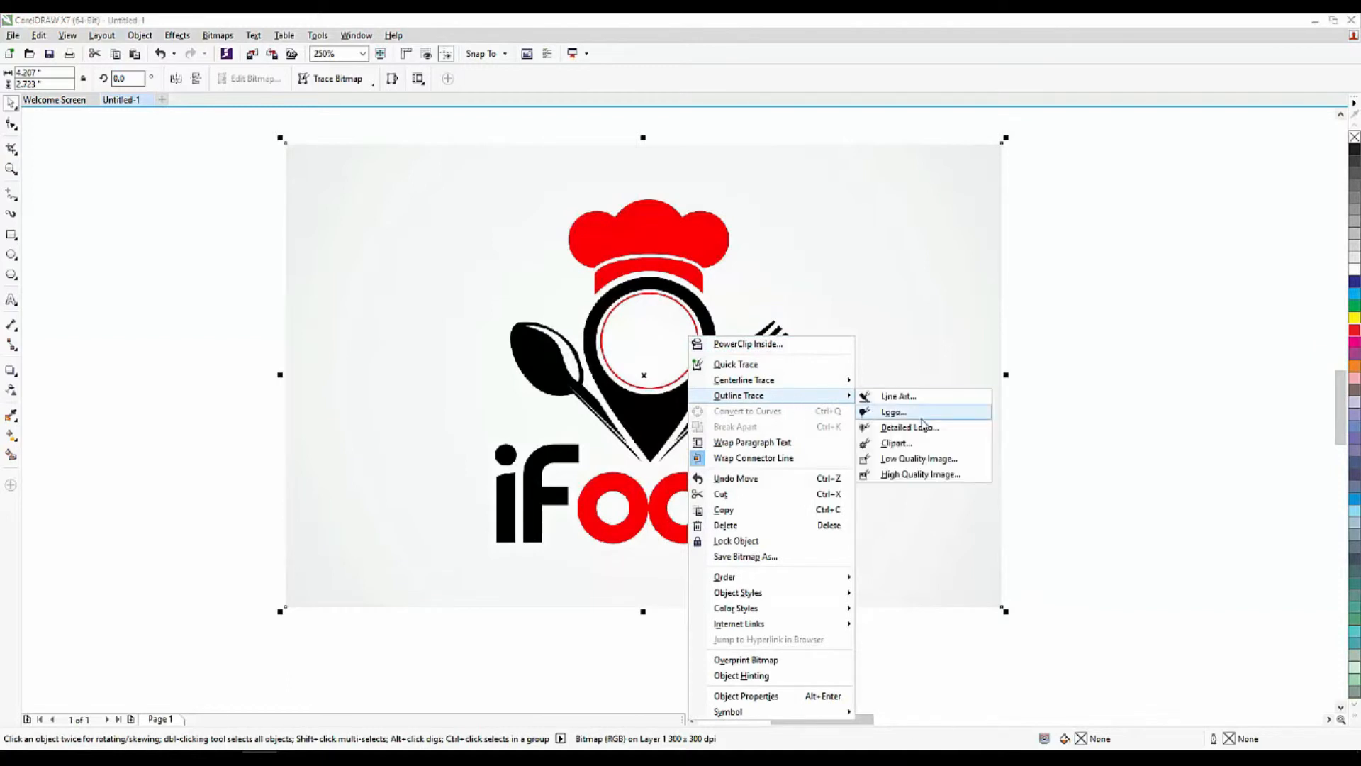
left_click(921, 426)
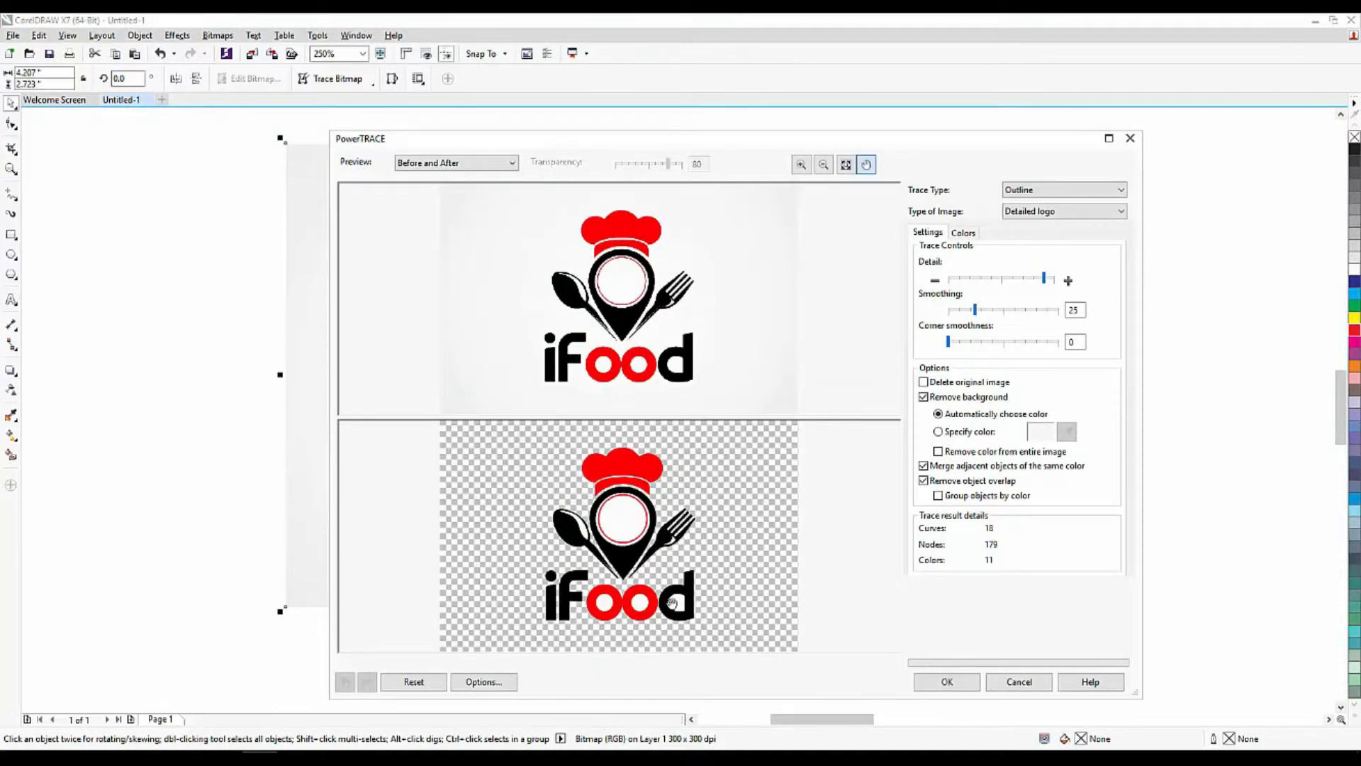
left_click(947, 682)
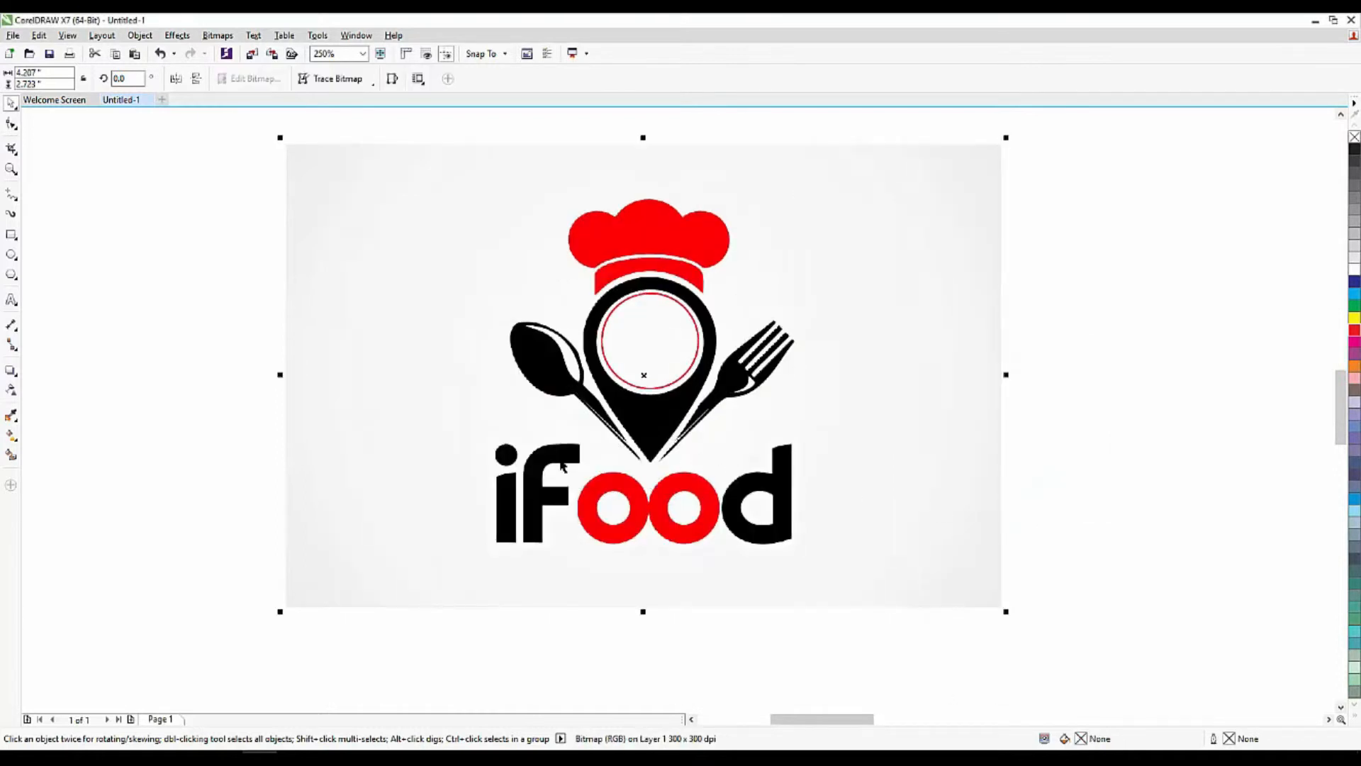
Place the traced iFood logo to the right of its bitmap and ungroup all its objects.
scroll(635, 526, "down", 2)
left_click_drag(621, 497, 964, 485)
scroll(1030, 480, "up", 2)
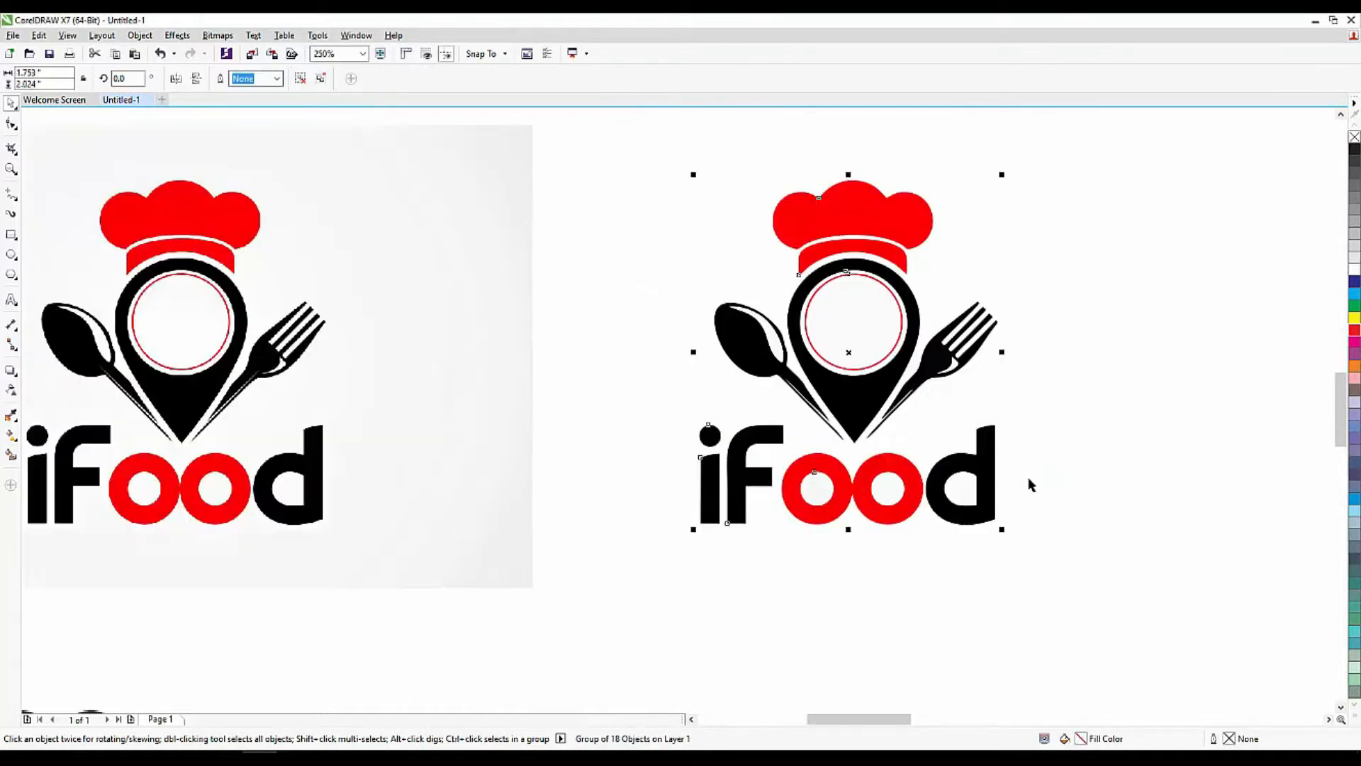
left_click(300, 78)
Pull the near-white centre piece out of an o in the traced iFood logo and undo the move.
left_click(879, 611)
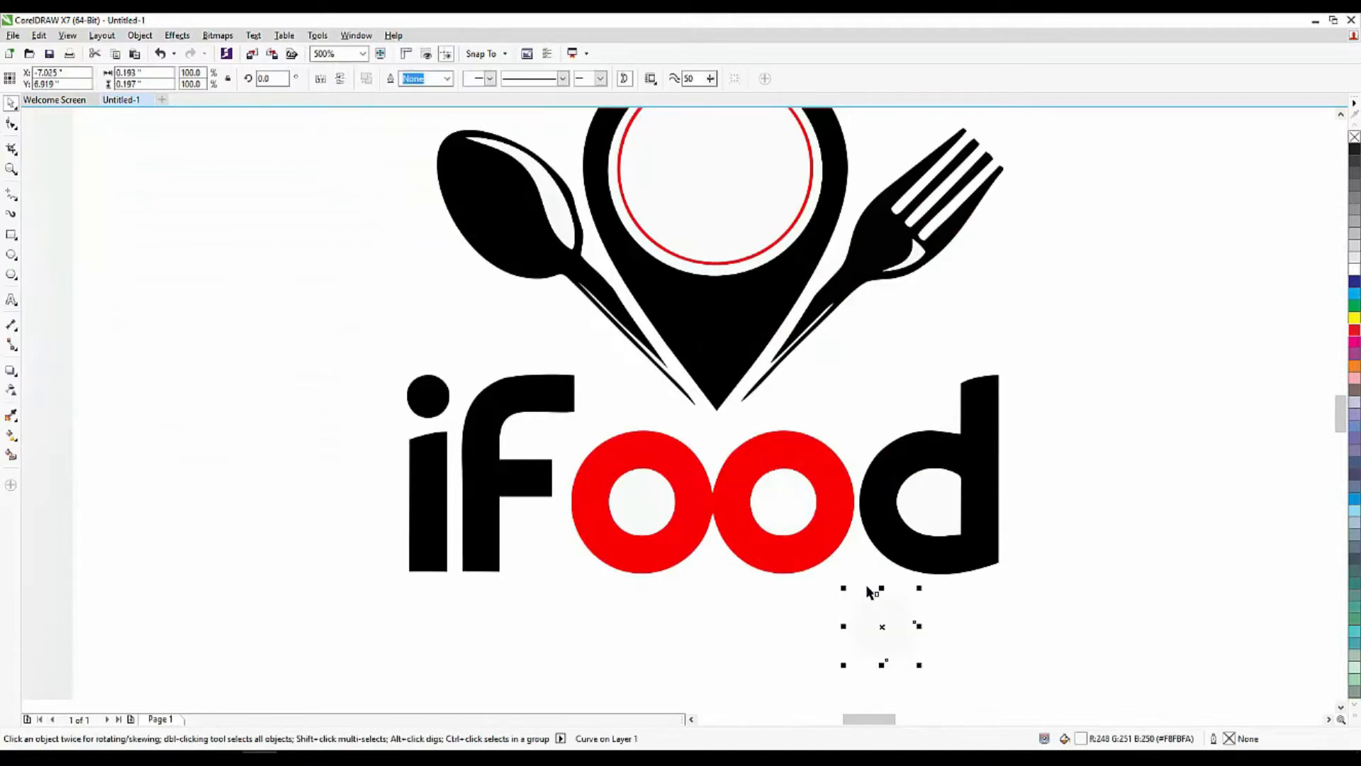
key("ctrl+z")
key("Escape")
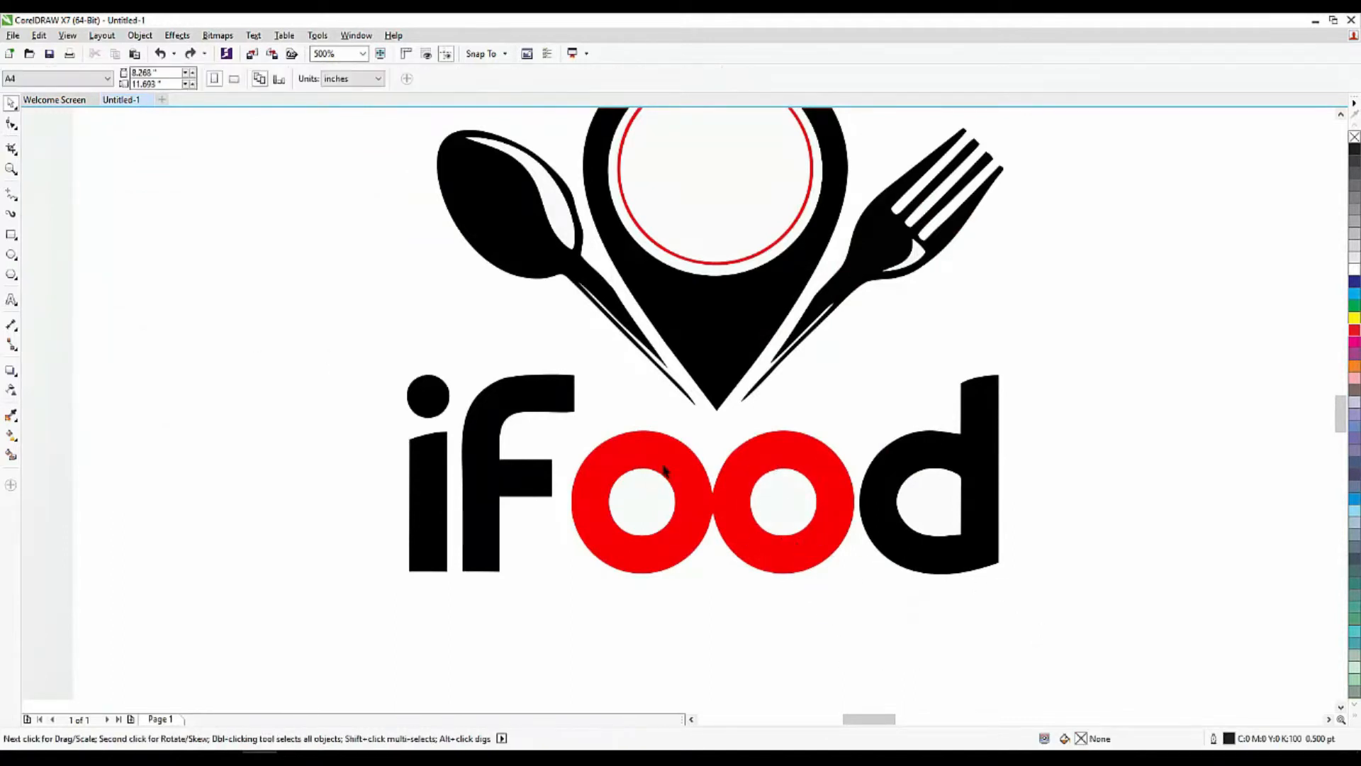
Fill the second o's centre piece with black, and delete the separate centre pieces of both o letters and the d.
left_click(797, 502)
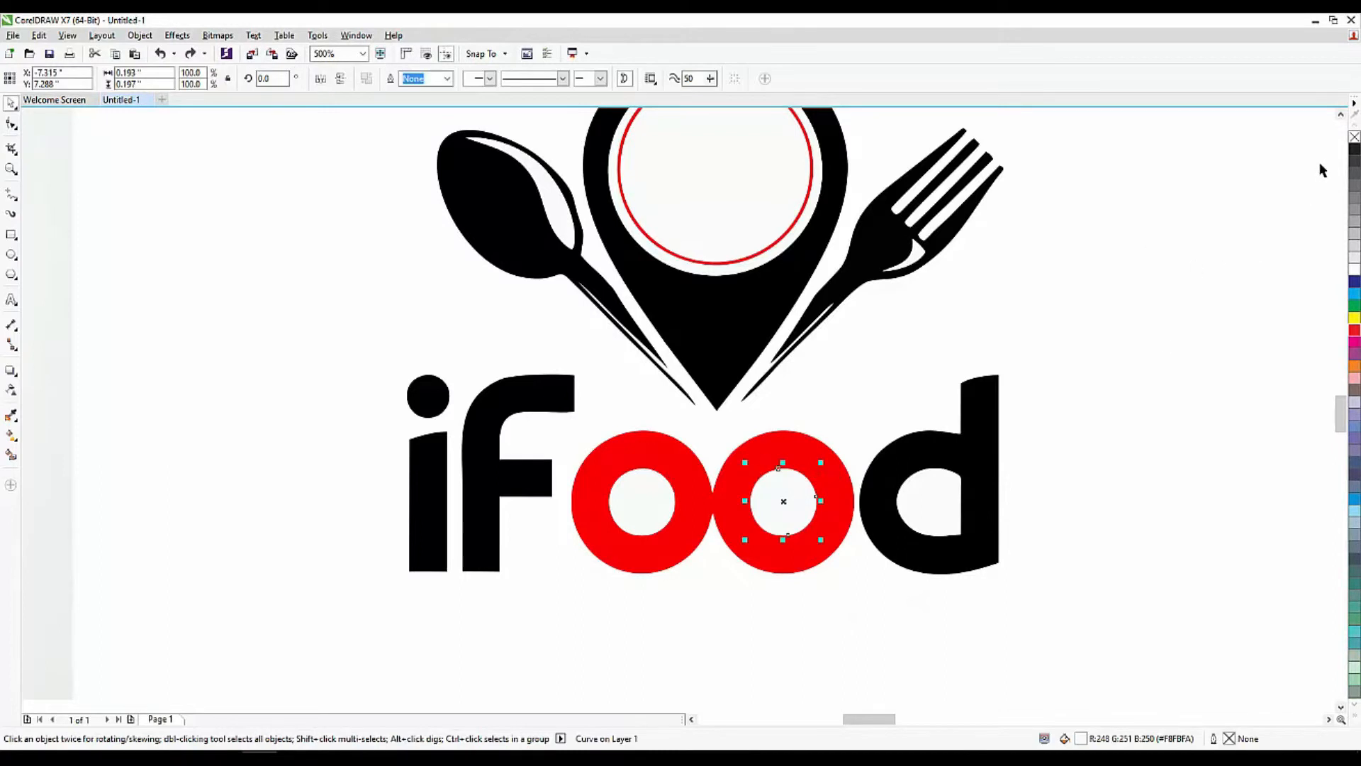
left_click(1354, 149)
left_click_drag(760, 504, 917, 321)
key("Delete")
left_click_drag(925, 513, 1025, 266)
key("Delete")
left_click(638, 505)
key("Delete")
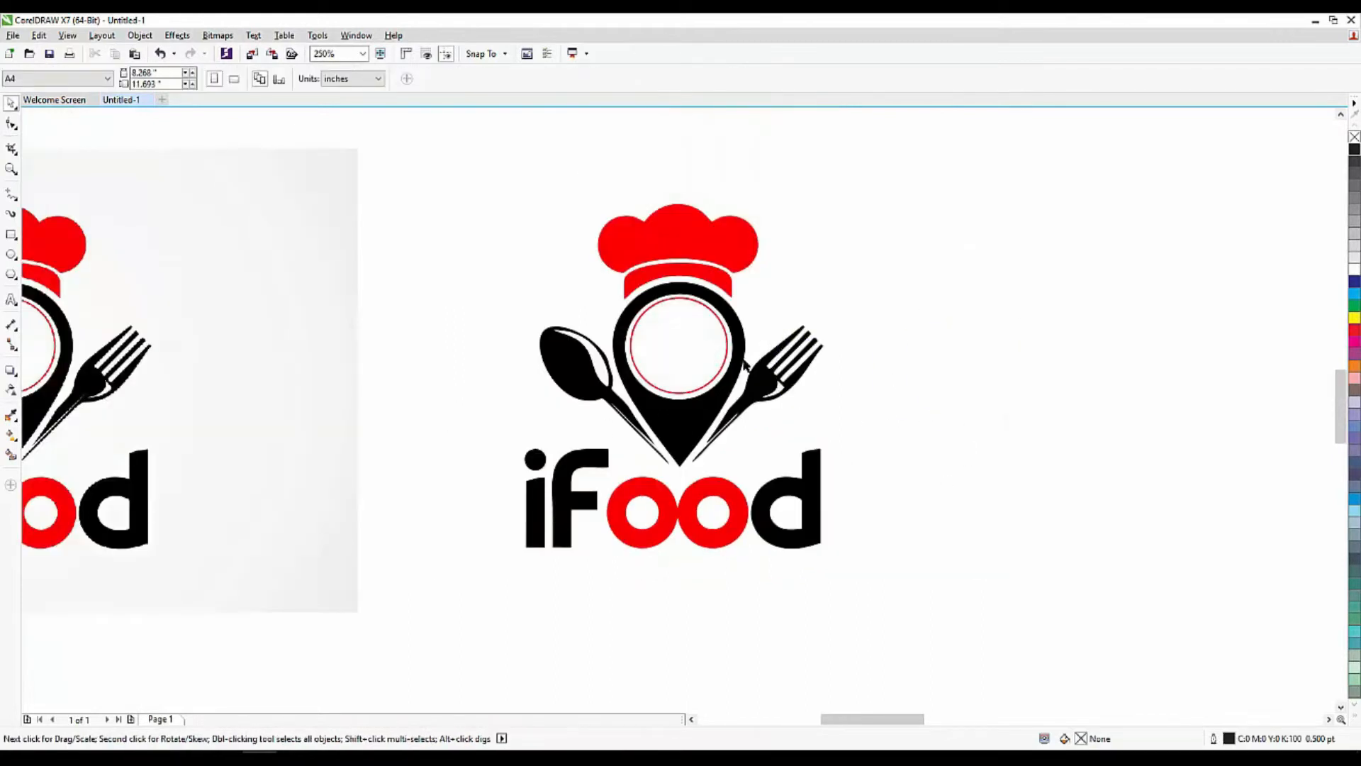
Pull out and delete the near-white pieces inside the traced iFood logo's pin and the spoon's highlight.
scroll(744, 366, "up", 2)
left_click(1013, 315)
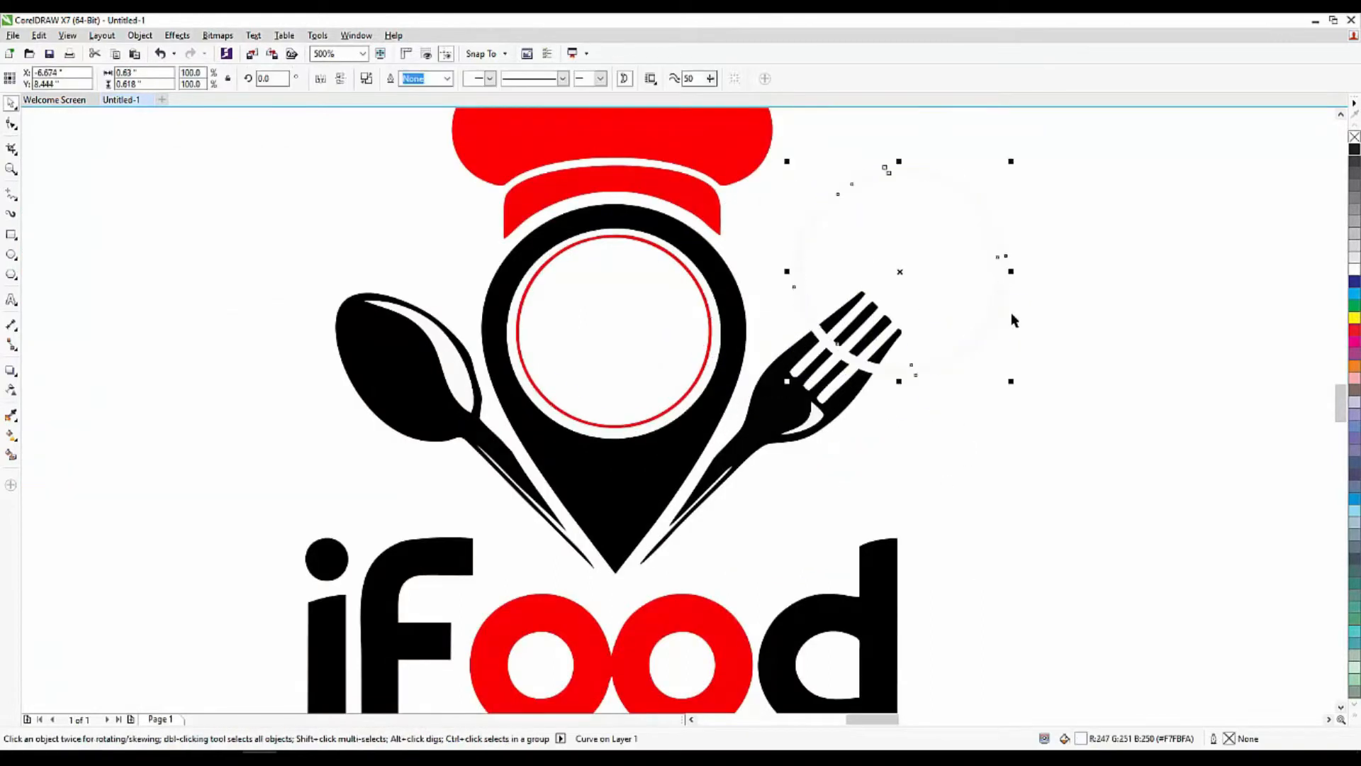
left_click(1025, 347)
scroll(634, 349, "down", 2)
scroll(697, 383, "up", 1)
left_click(751, 371)
left_click(270, 375)
left_click_drag(397, 309, 919, 295)
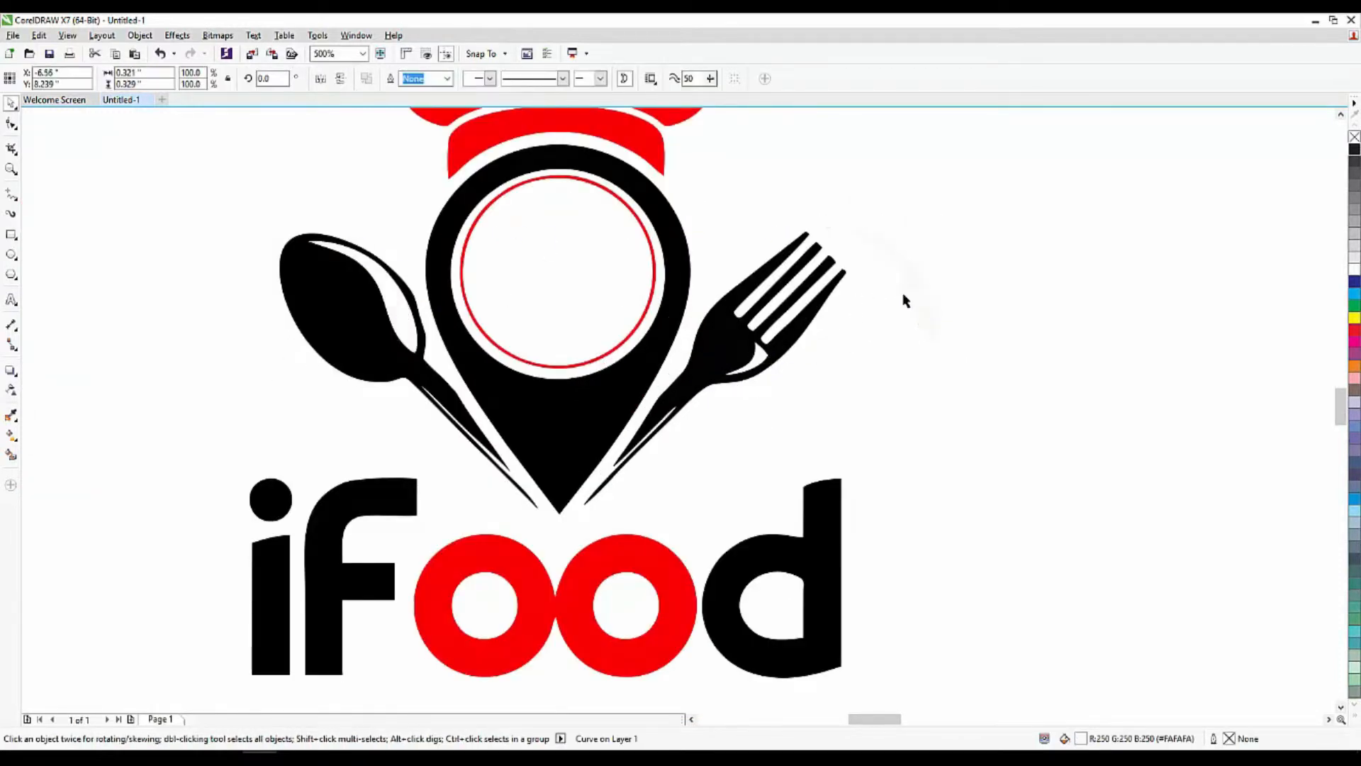
key("Delete")
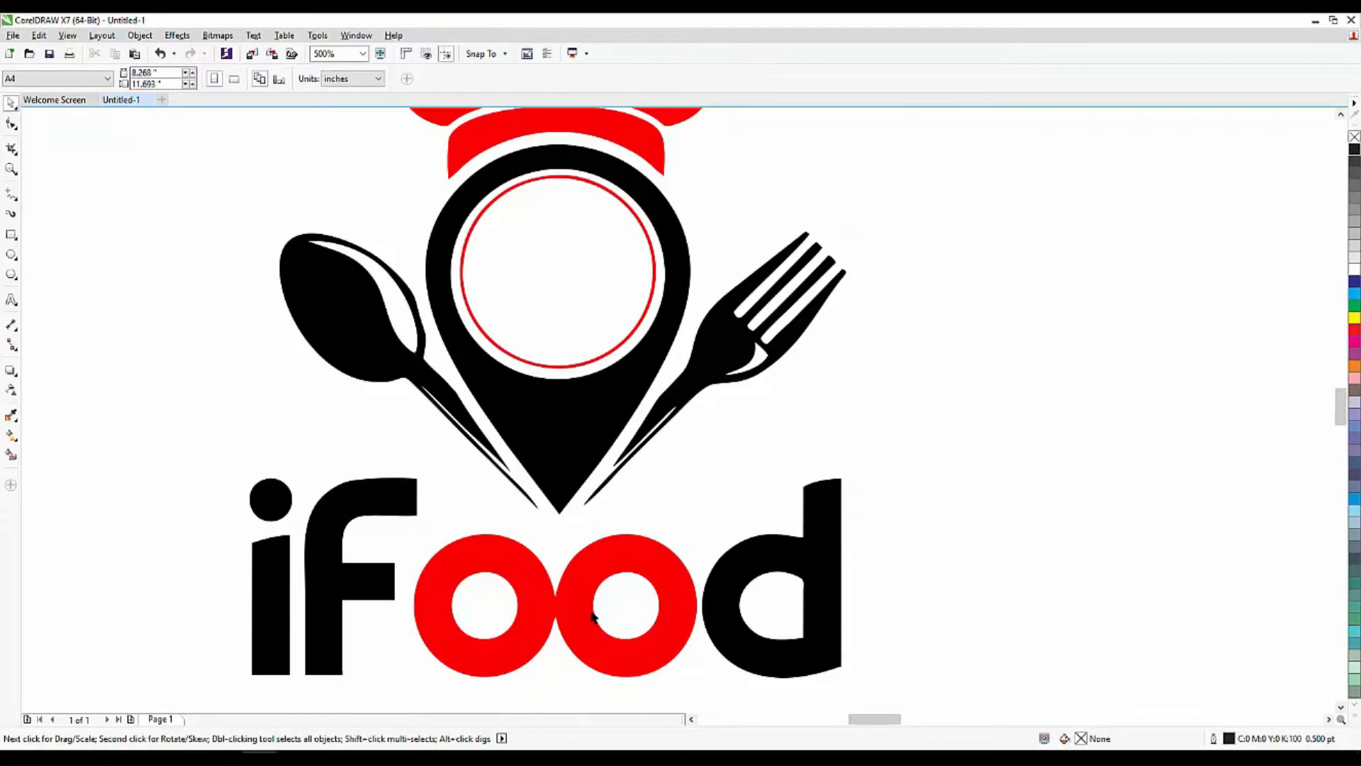
scroll(565, 524, "down", 4)
scroll(149, 543, "up", 4)
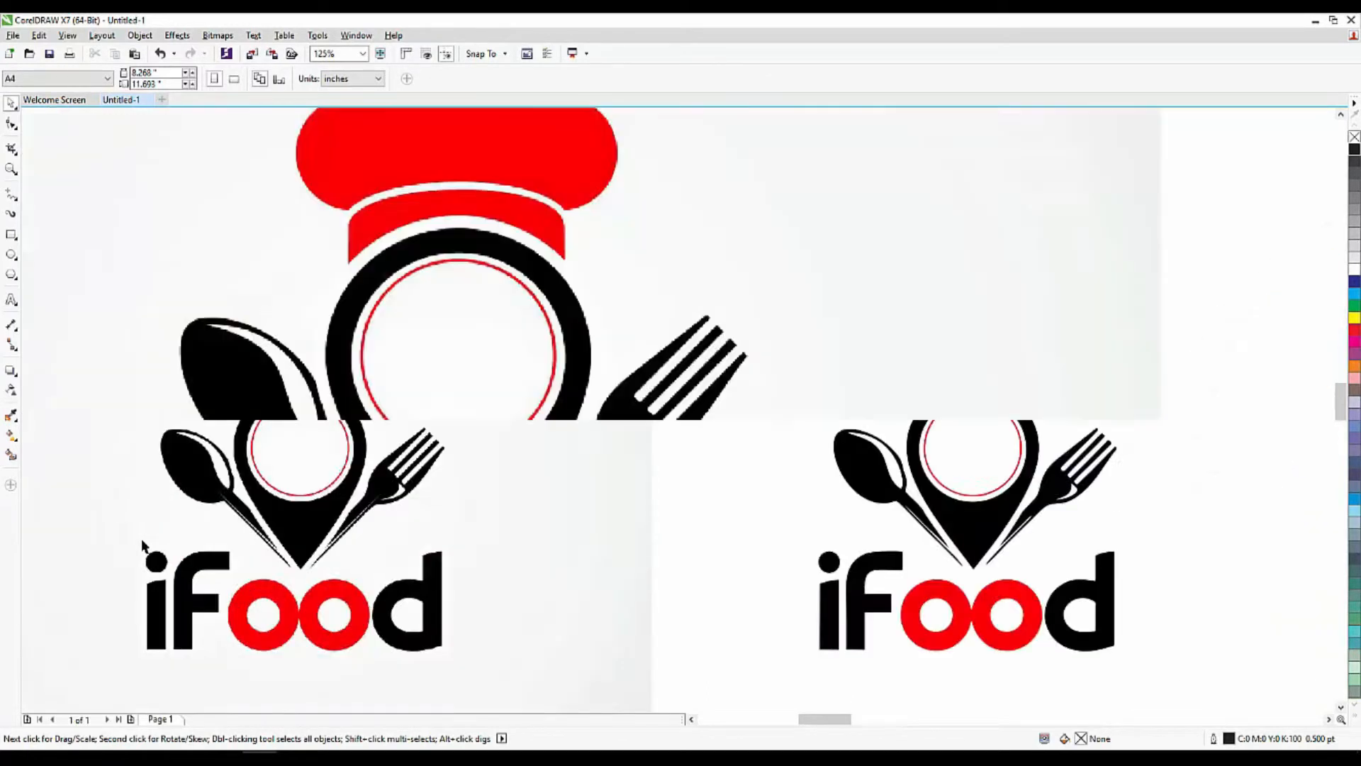
Pull the spoon out of the traced iFood logo and undo the move.
scroll(429, 366, "down", 4)
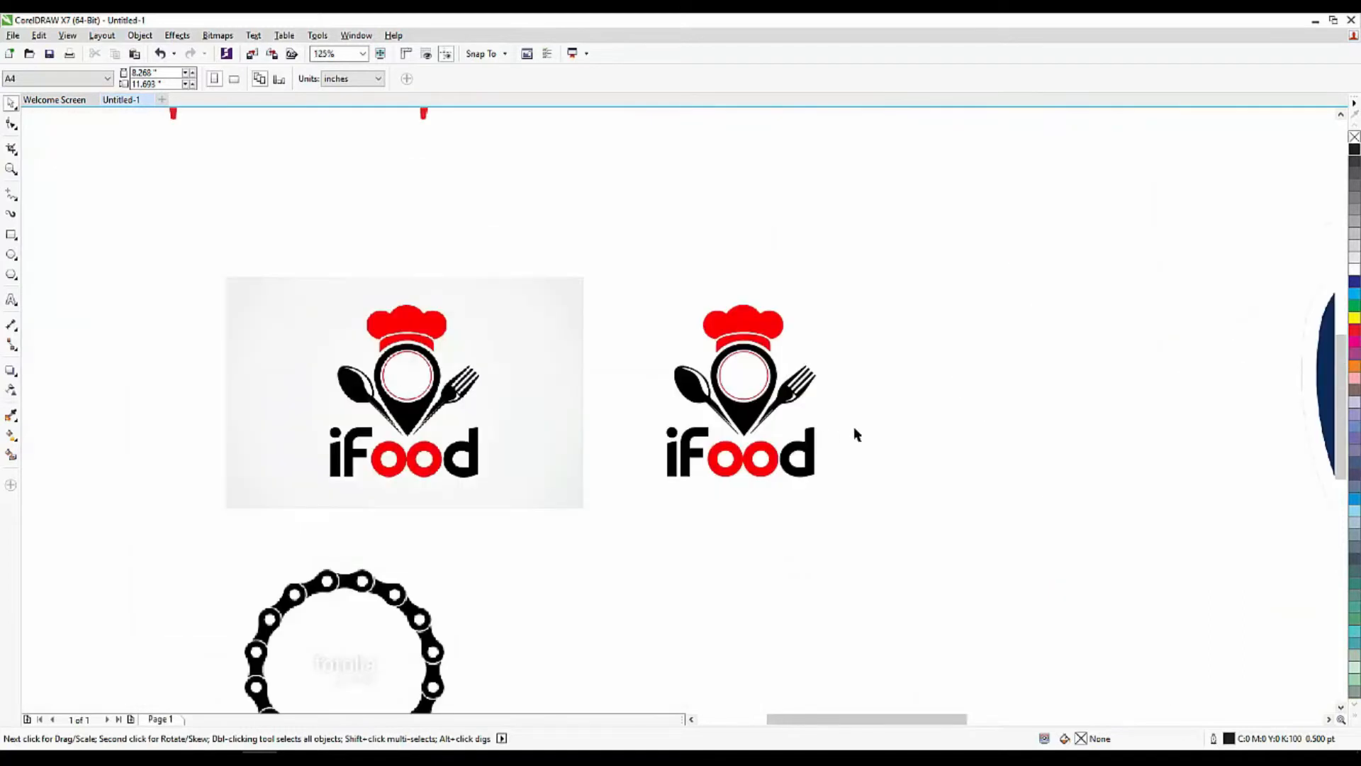
scroll(835, 417, "up", 2)
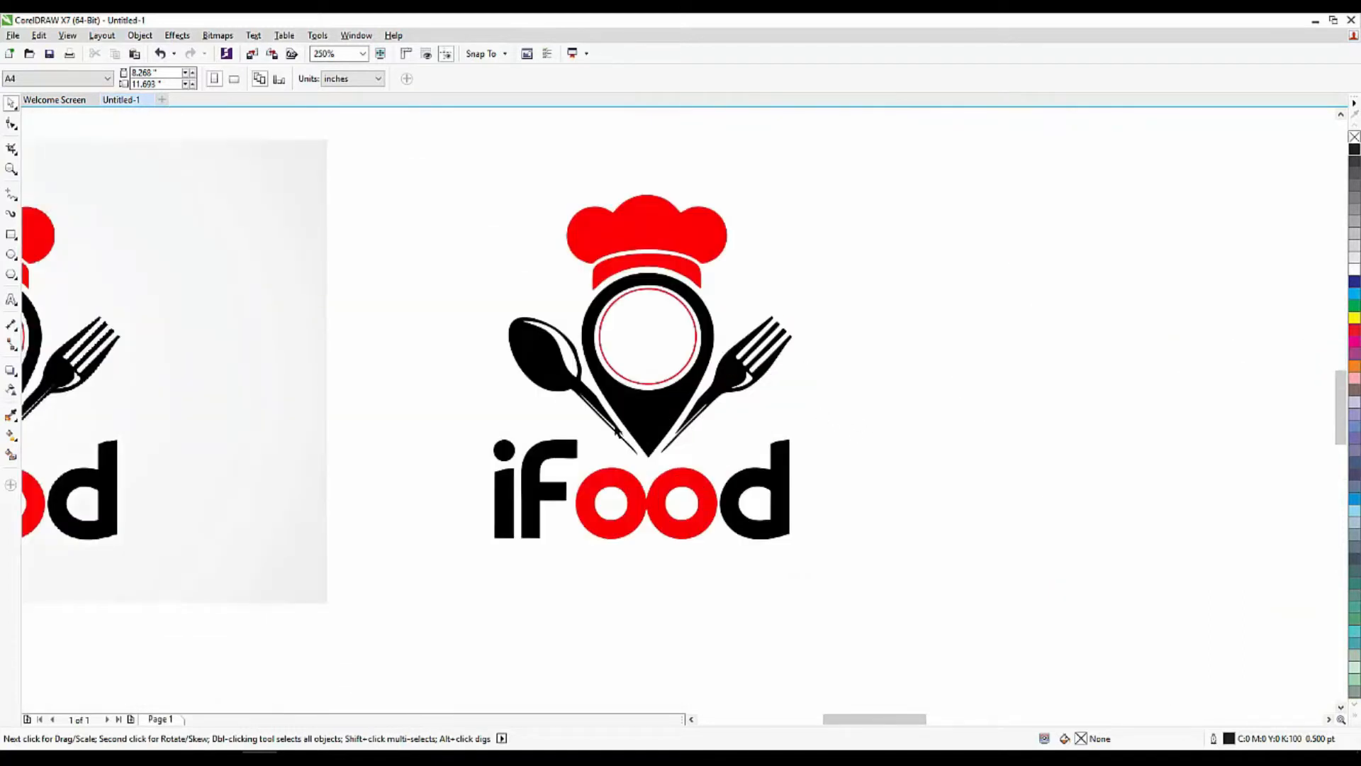
scroll(615, 427, "up", 1)
left_click_drag(614, 429, 686, 440)
key("ctrl+z")
left_click(962, 425)
Fill the black pin of the traced iFood logo with red and select its fork.
scroll(418, 377, "down", 1)
scroll(408, 378, "down", 1)
left_click_drag(356, 252, 705, 533)
left_click(705, 533)
scroll(504, 410, "up", 1)
left_click(496, 373)
left_click(1353, 329)
left_click(756, 316)
left_click(567, 327)
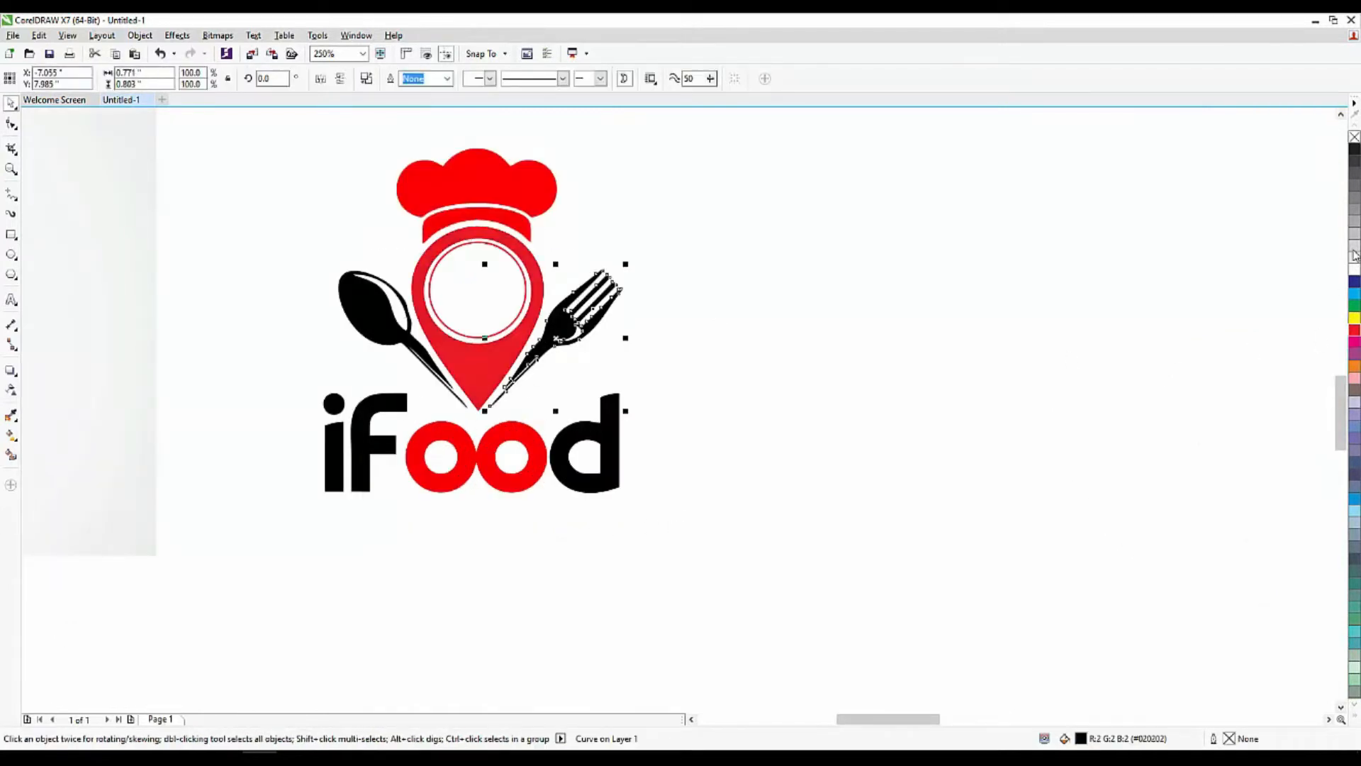
left_click(1012, 310)
Outline-trace the Viper bitmap as a detailed logo, place the result to the right of the bitmap and ungroup it.
scroll(334, 488, "down", 2)
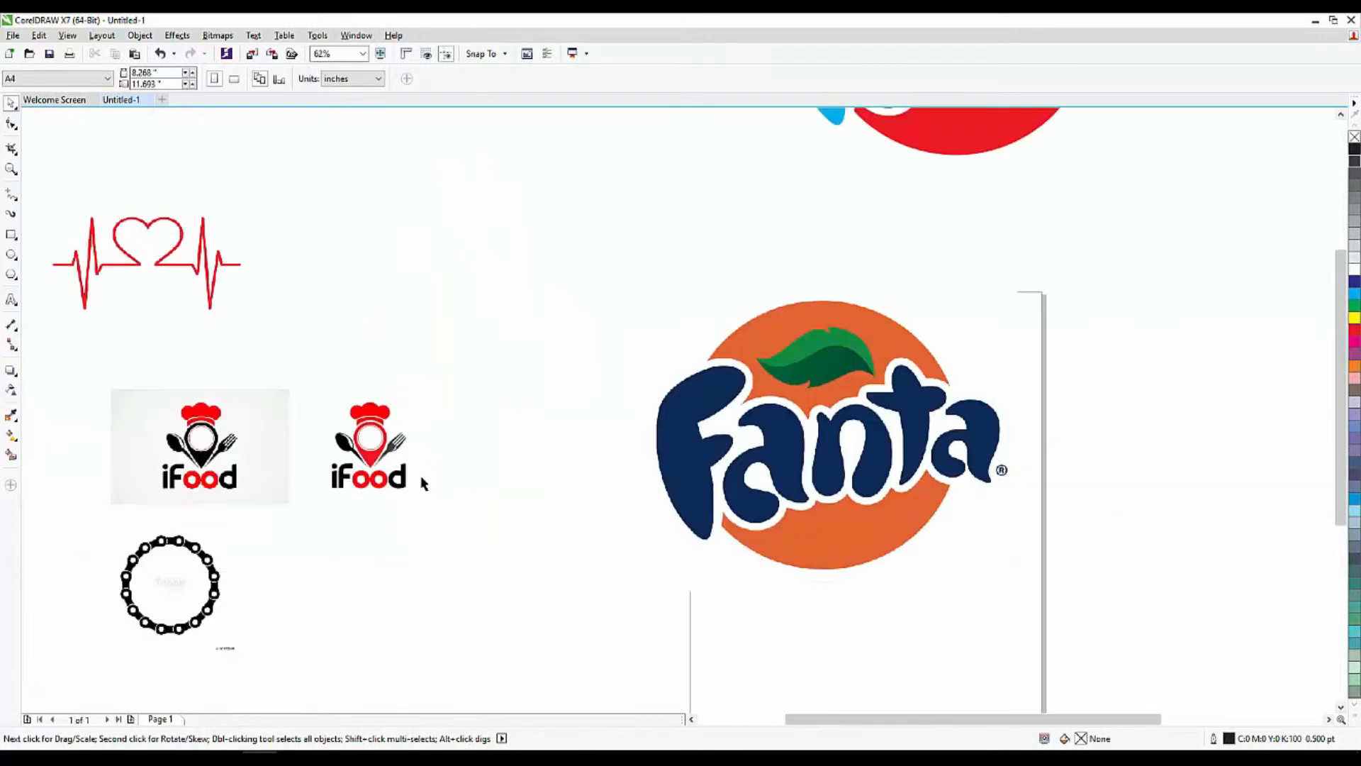
scroll(423, 483, "down", 2)
scroll(716, 503, "up", 3)
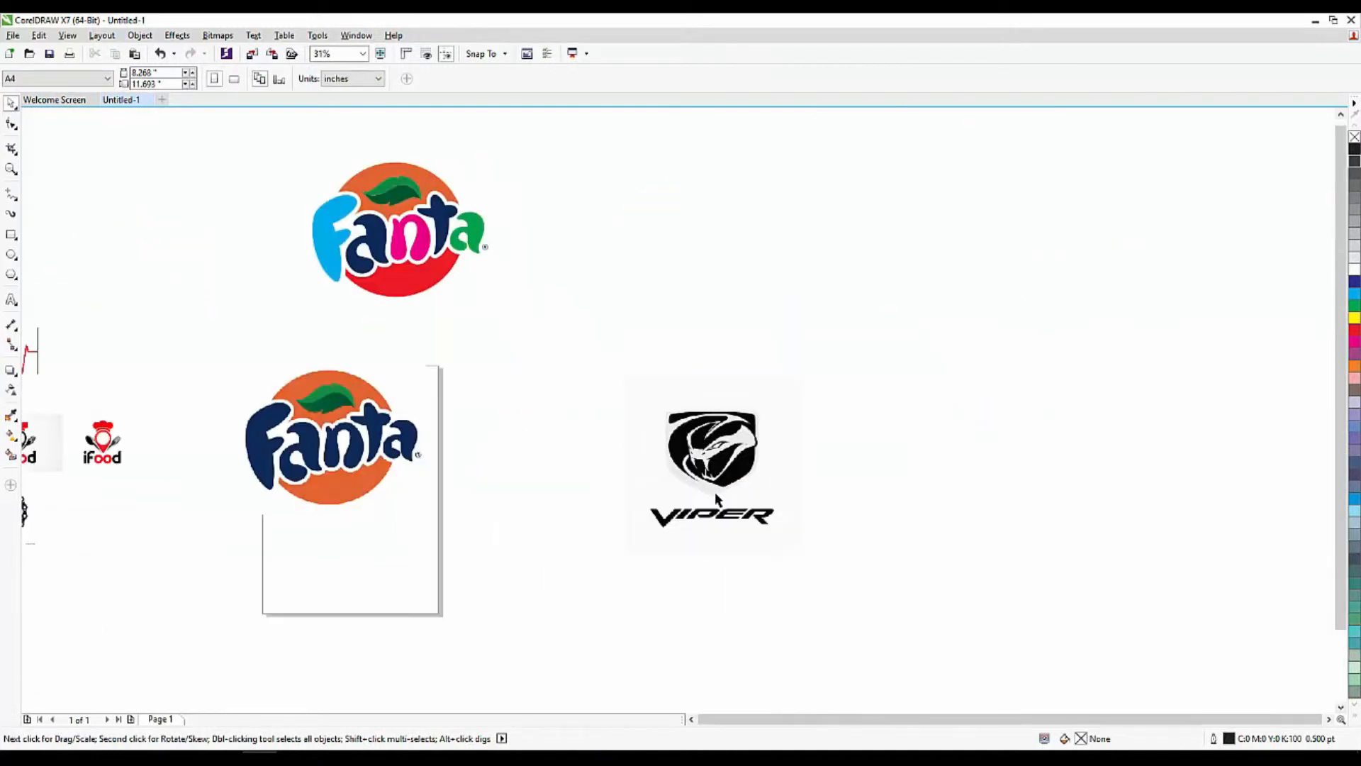
scroll(508, 442, "down", 1)
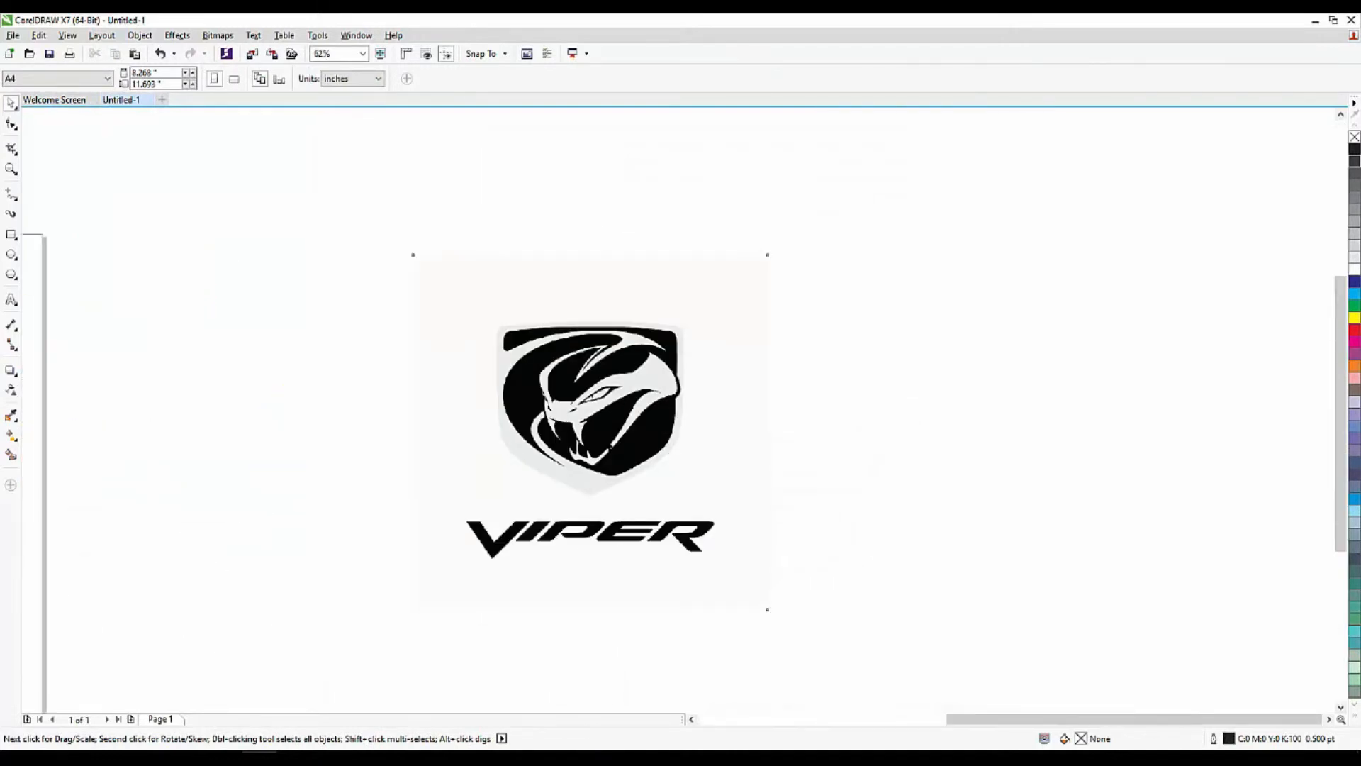
right_click(606, 441)
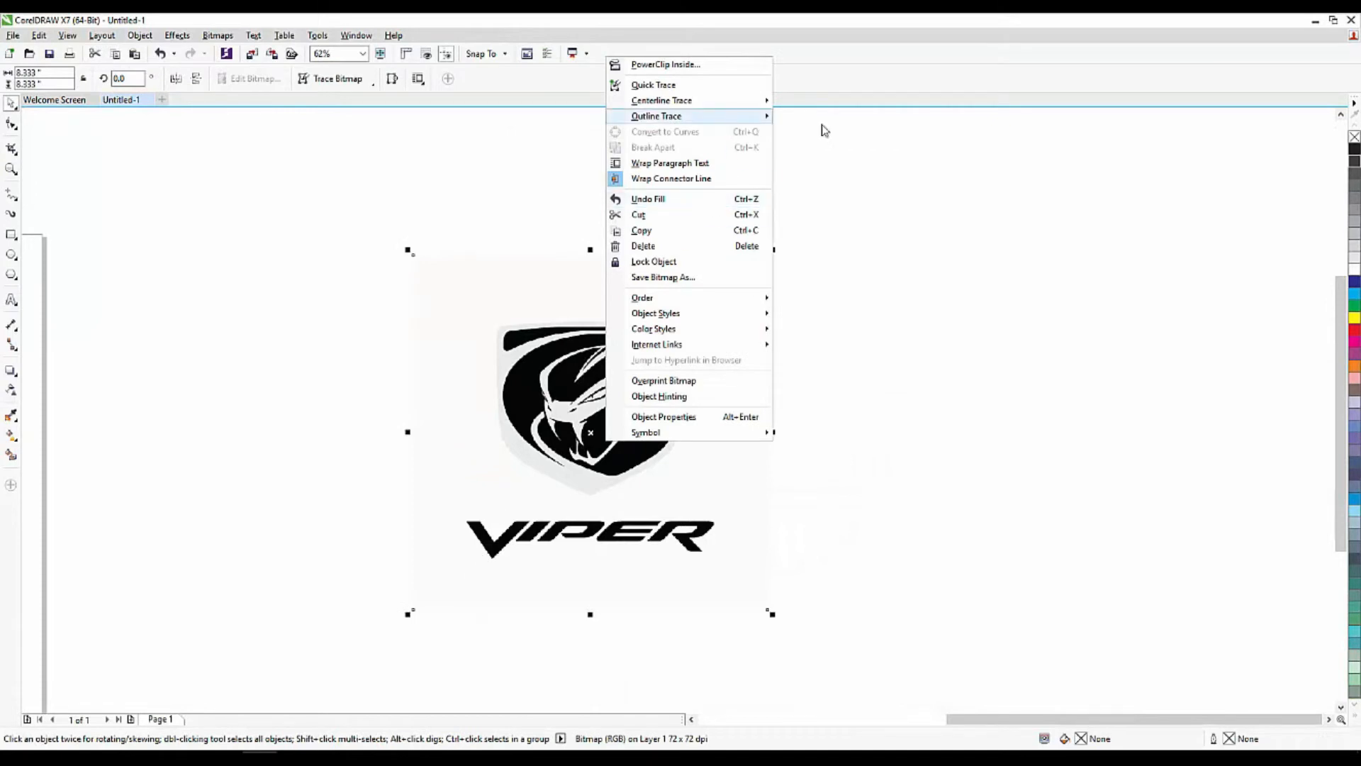
left_click(877, 149)
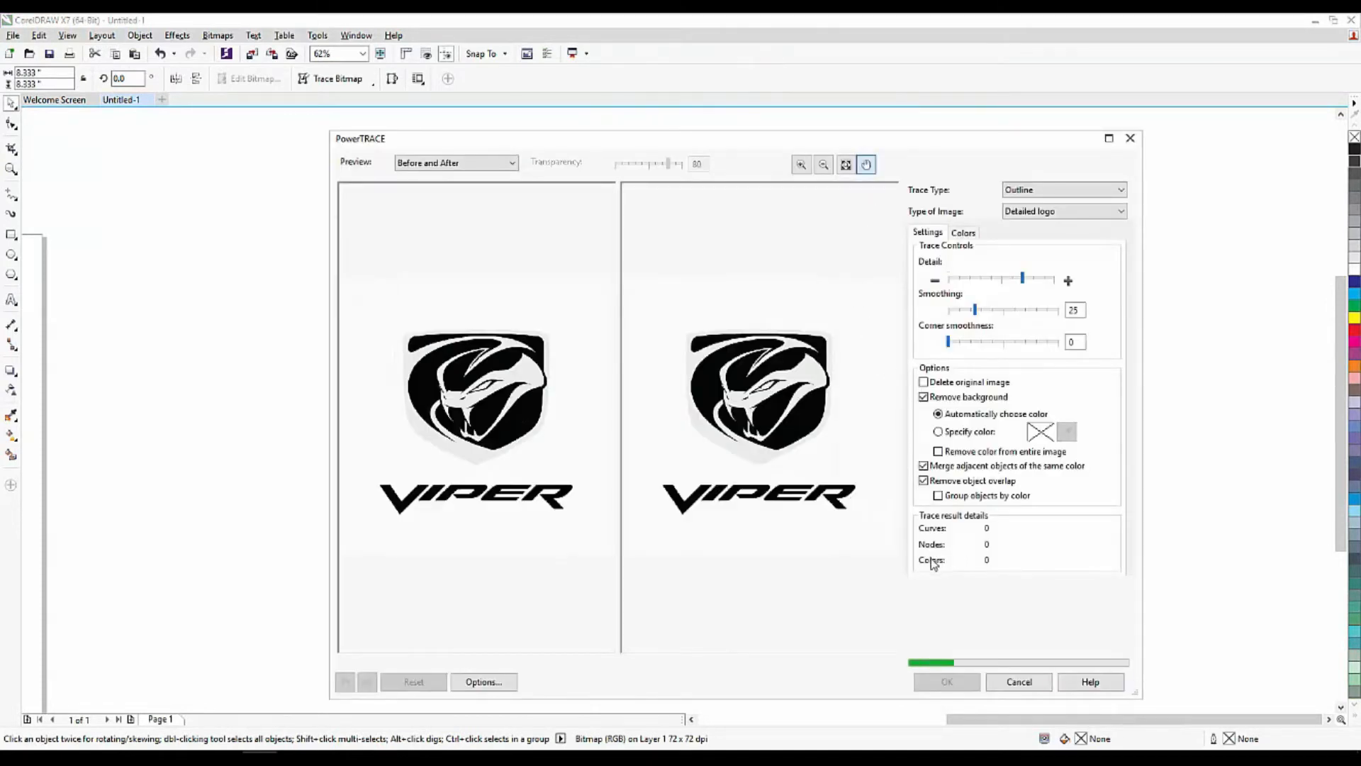
left_click(947, 682)
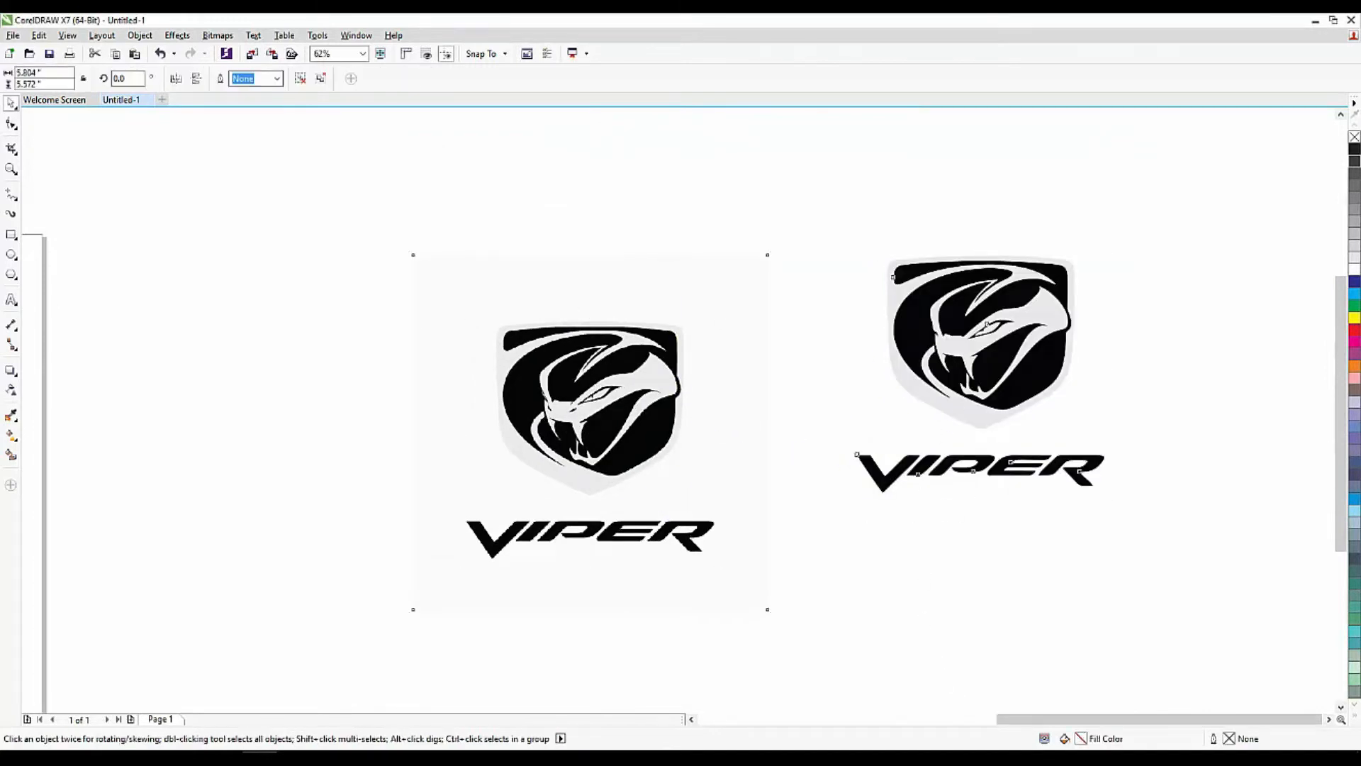
left_click(302, 79)
left_click(613, 252)
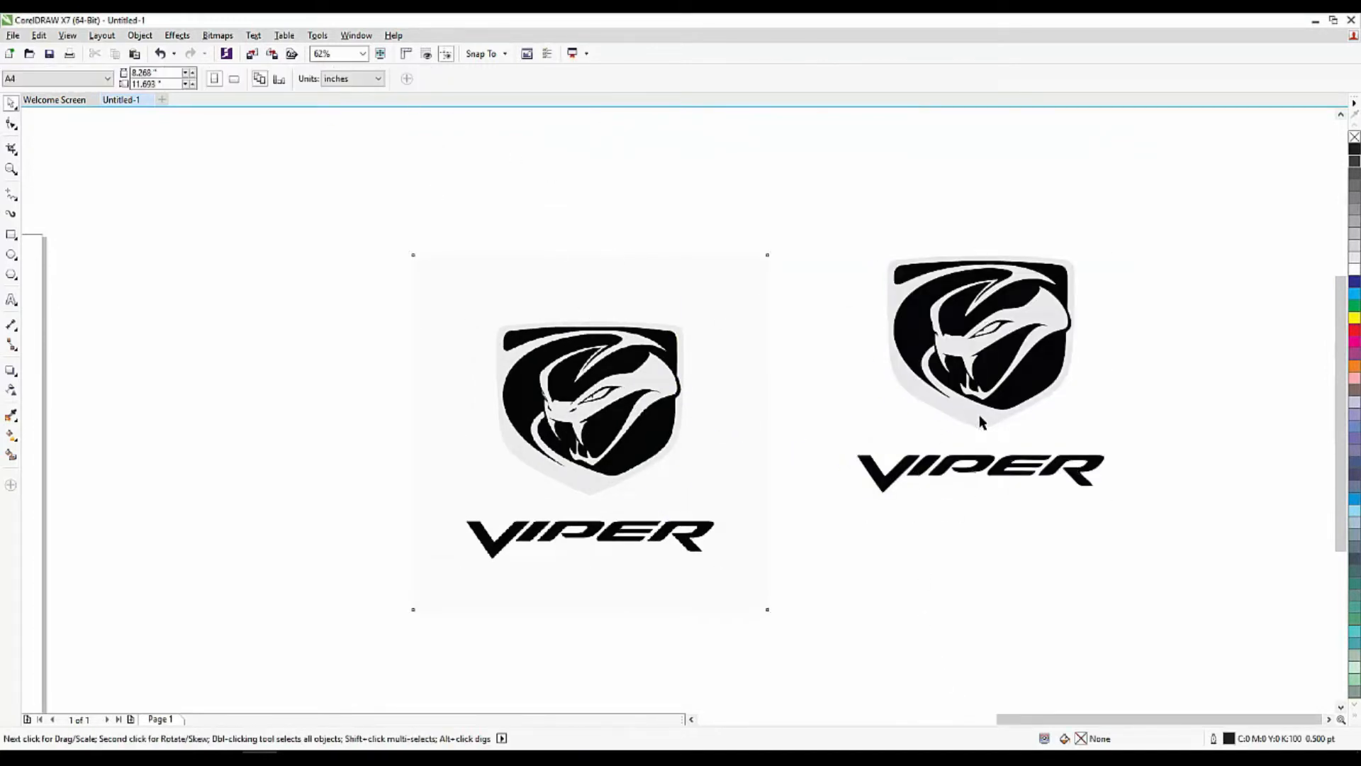
Pull out the traced Viper logo's light shield piece, undo the move and fill the piece with grey.
left_click_drag(941, 334, 766, 339)
key("ctrl+z")
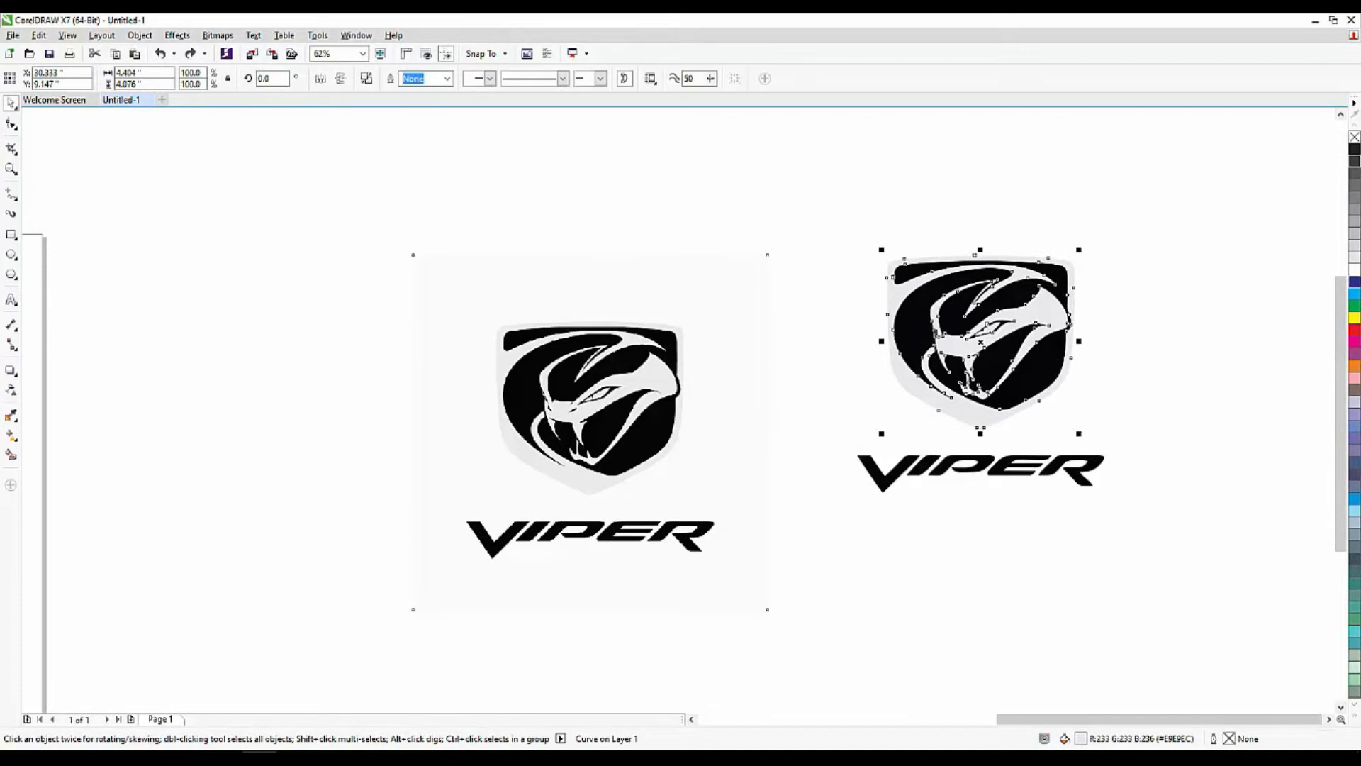
left_click(1354, 233)
left_click(1197, 329)
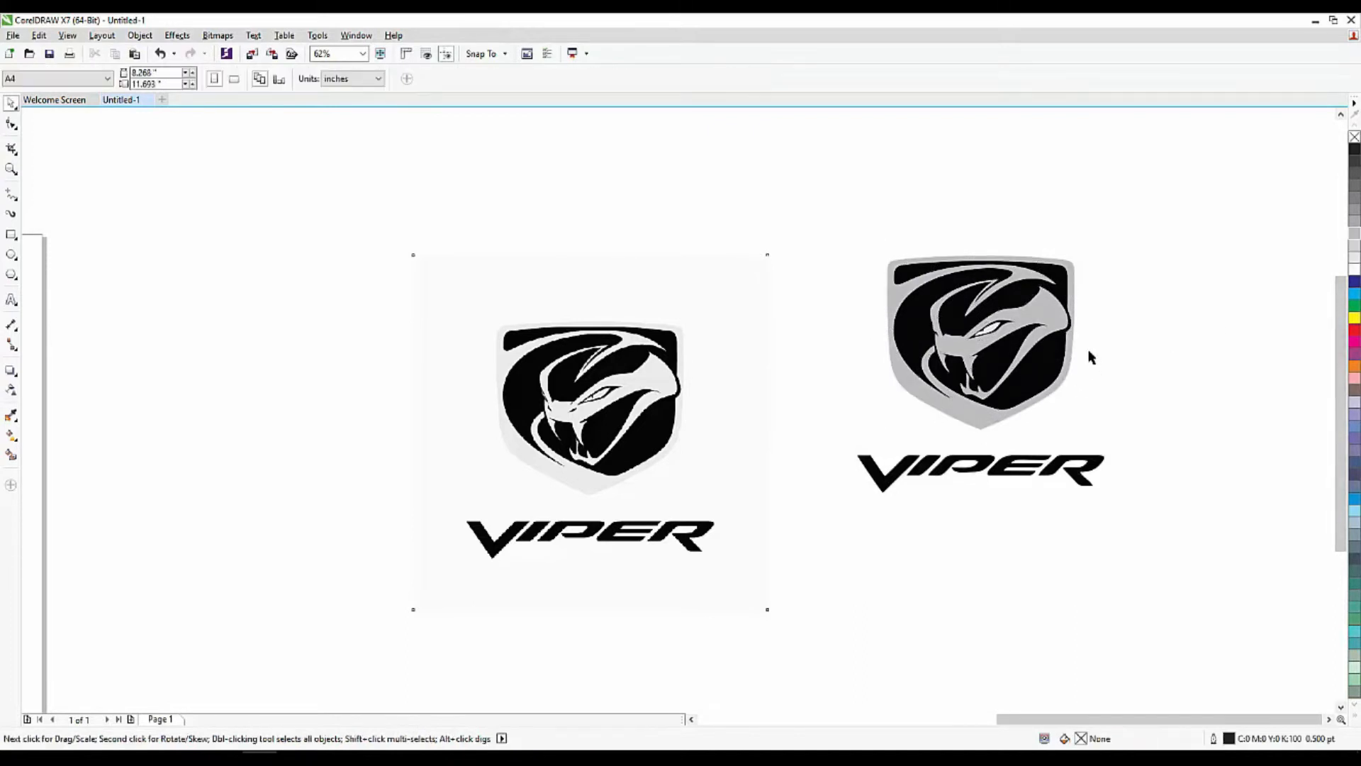
Pull individual pieces out of the traced Viper logo, including the grey shield piece, and undo each move.
scroll(1091, 356, "up", 2)
left_click_drag(985, 453, 1015, 483)
key("ctrl+z")
left_click(1015, 483)
left_click_drag(996, 291, 1068, 248)
key("ctrl+z")
Try red, light pink and magenta fills on the traced Viper logo's grey shield piece, and finish with orange.
left_click(1354, 329)
left_click(1354, 378)
left_click(1315, 474)
scroll(570, 331, "down", 4)
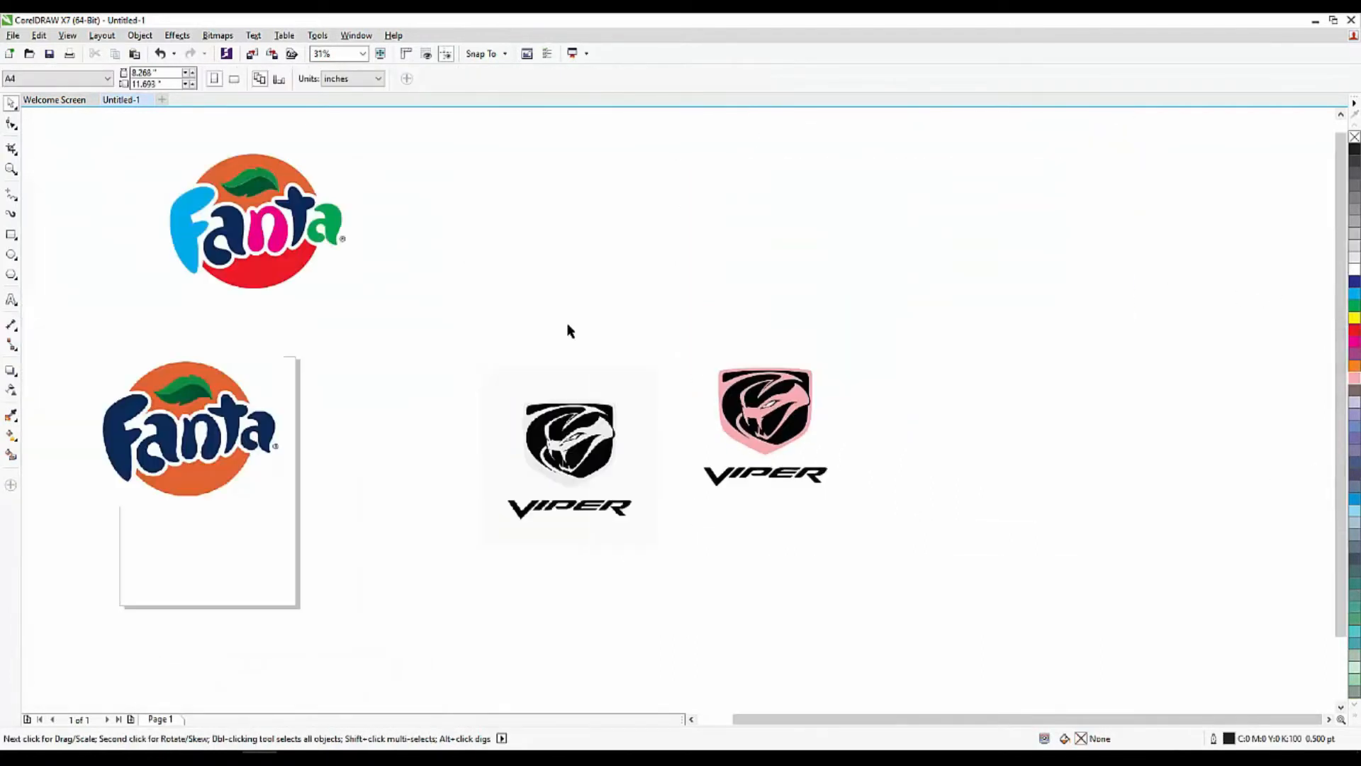
left_click(769, 446)
left_click(1354, 341)
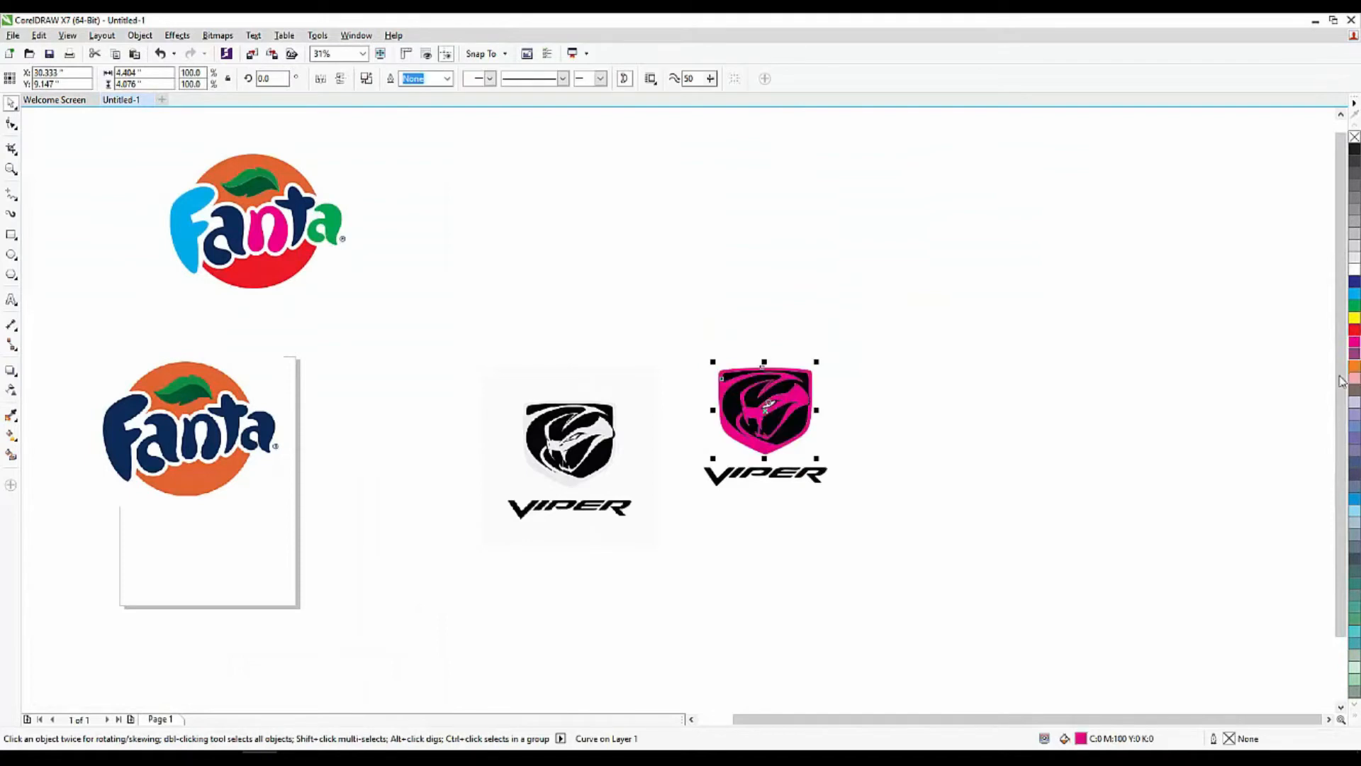
left_click(1354, 365)
left_click(681, 419)
Open the CARLOGO bitmap in PowerTRACE as a Detailed Logo outline trace.
scroll(894, 361, "down", 4)
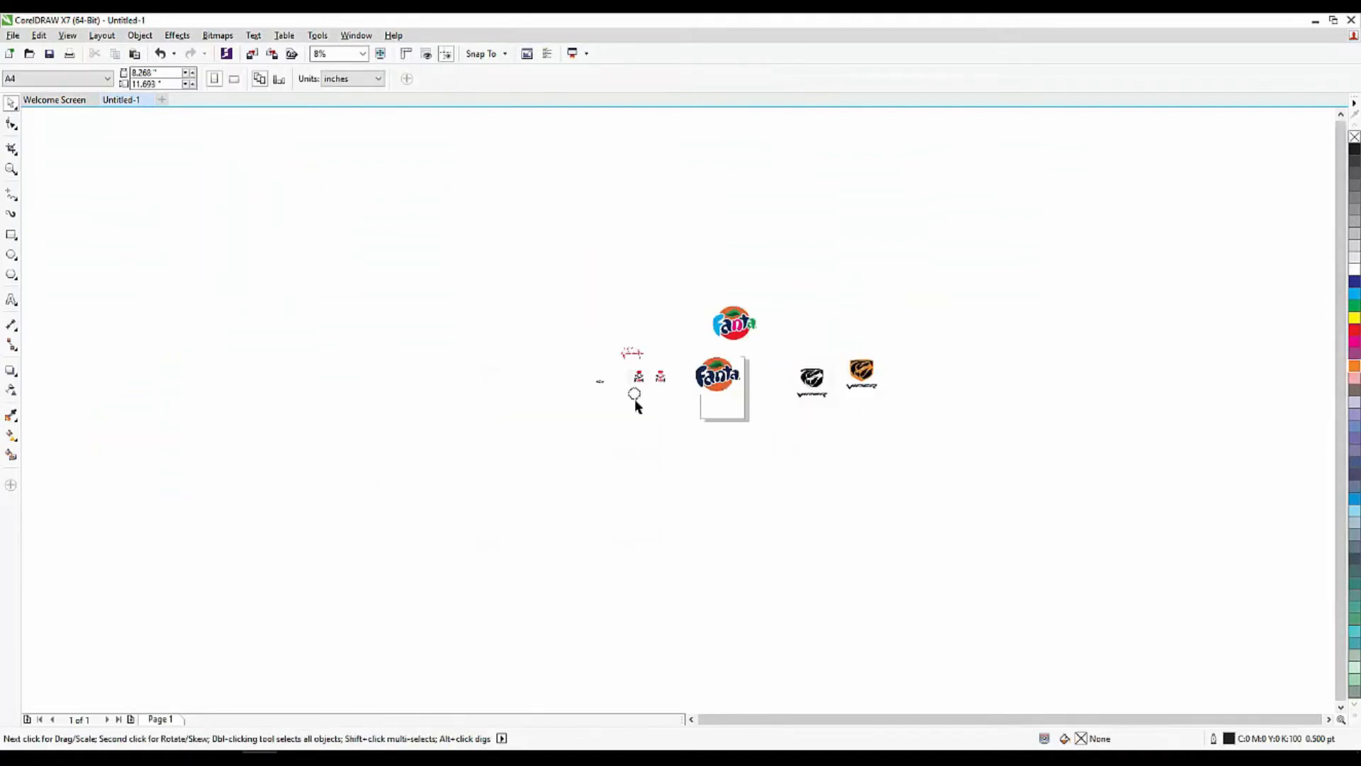
scroll(627, 397, "up", 4)
scroll(521, 335, "up", 5)
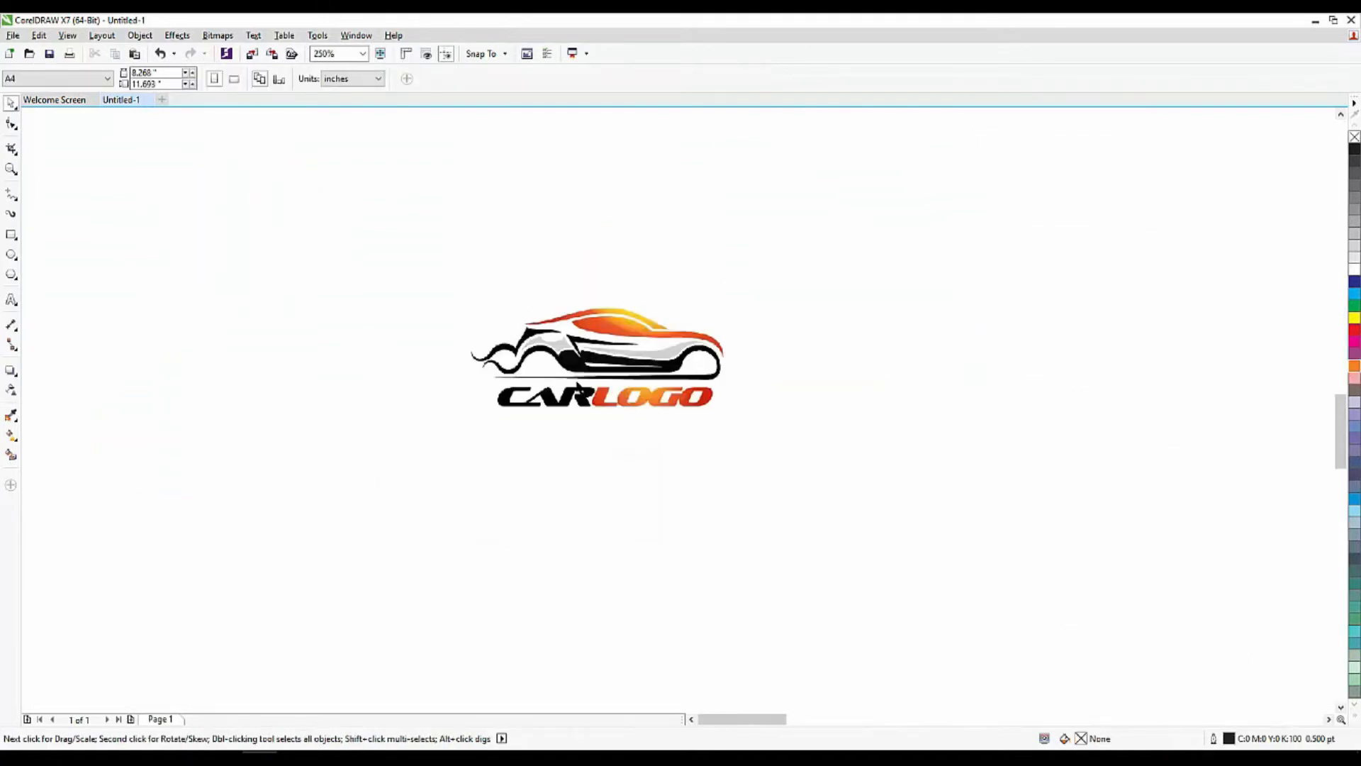
scroll(593, 355, "up", 3)
scroll(593, 355, "down", 2)
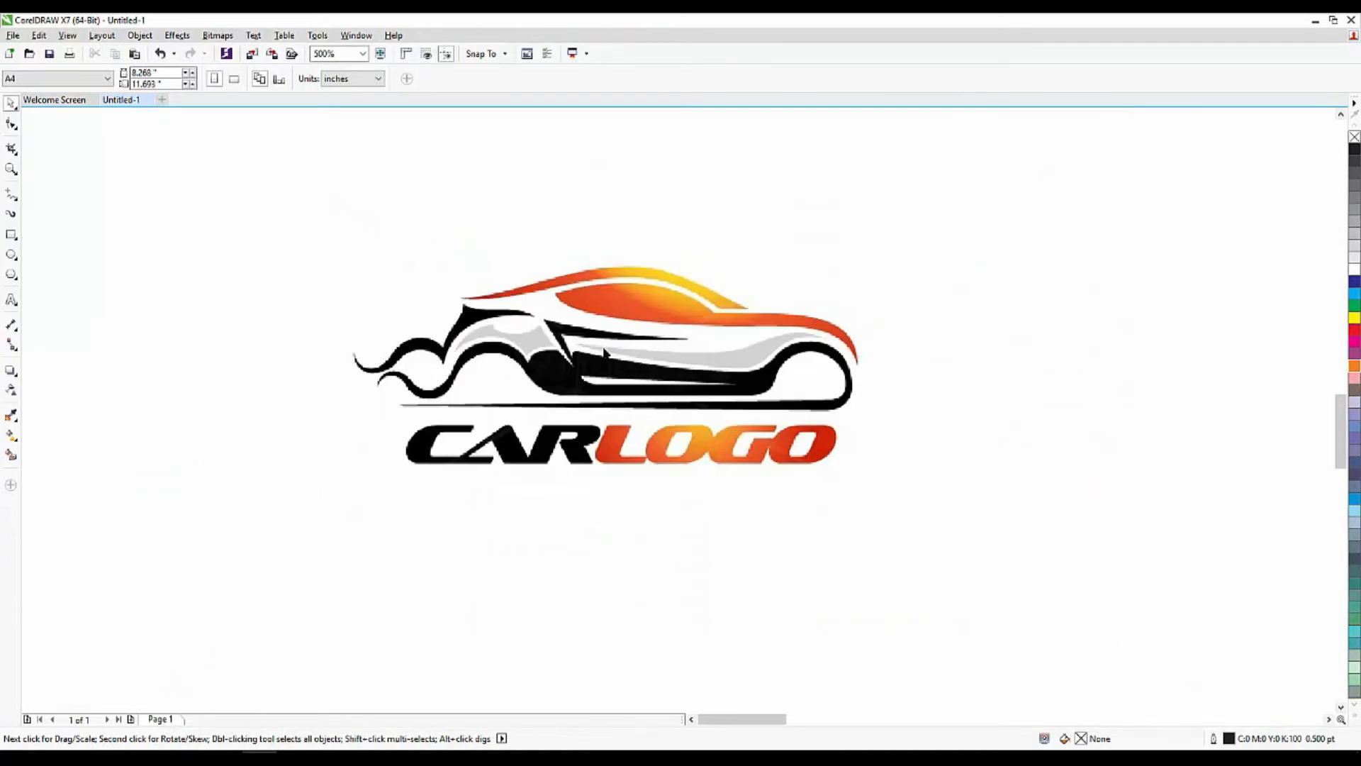
scroll(593, 355, "down", 3)
scroll(606, 353, "down", 2)
scroll(606, 353, "up", 4)
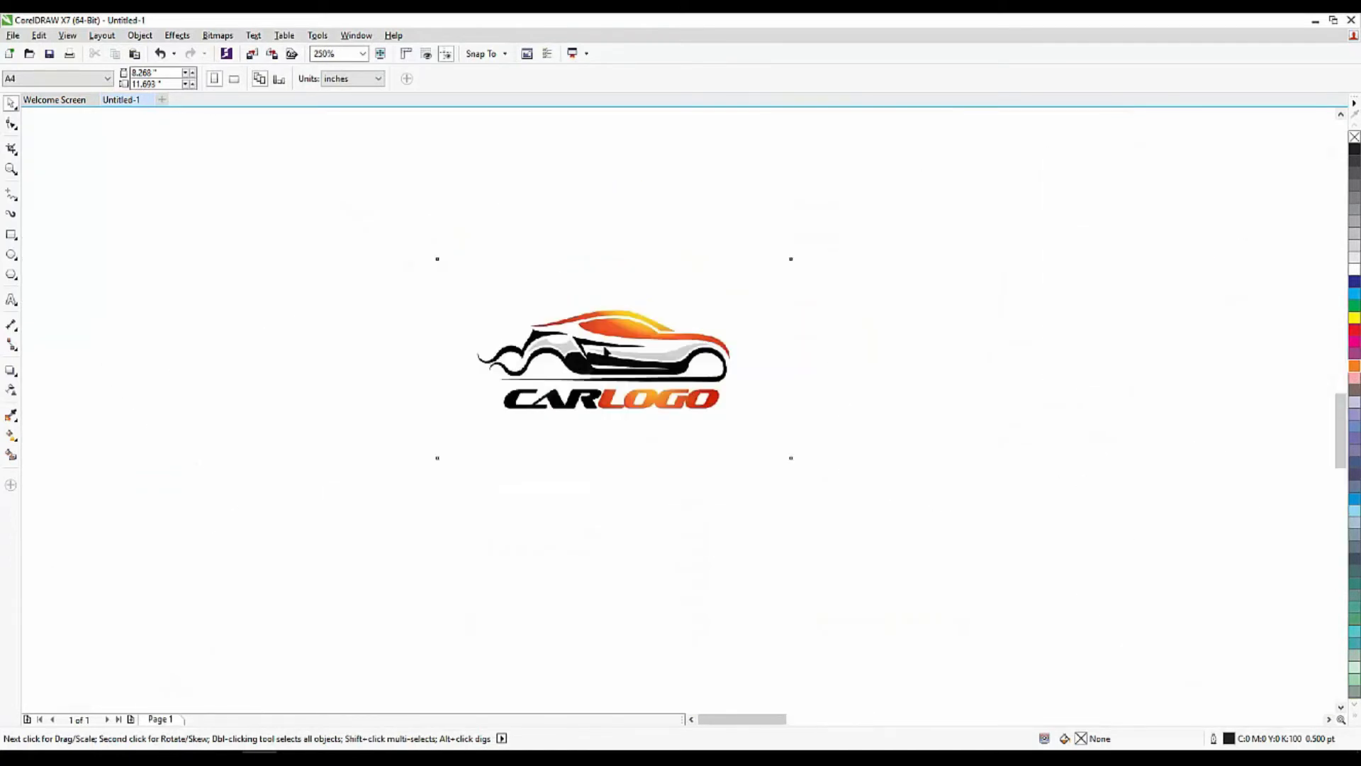
right_click(606, 351)
mouse_move(763, 403)
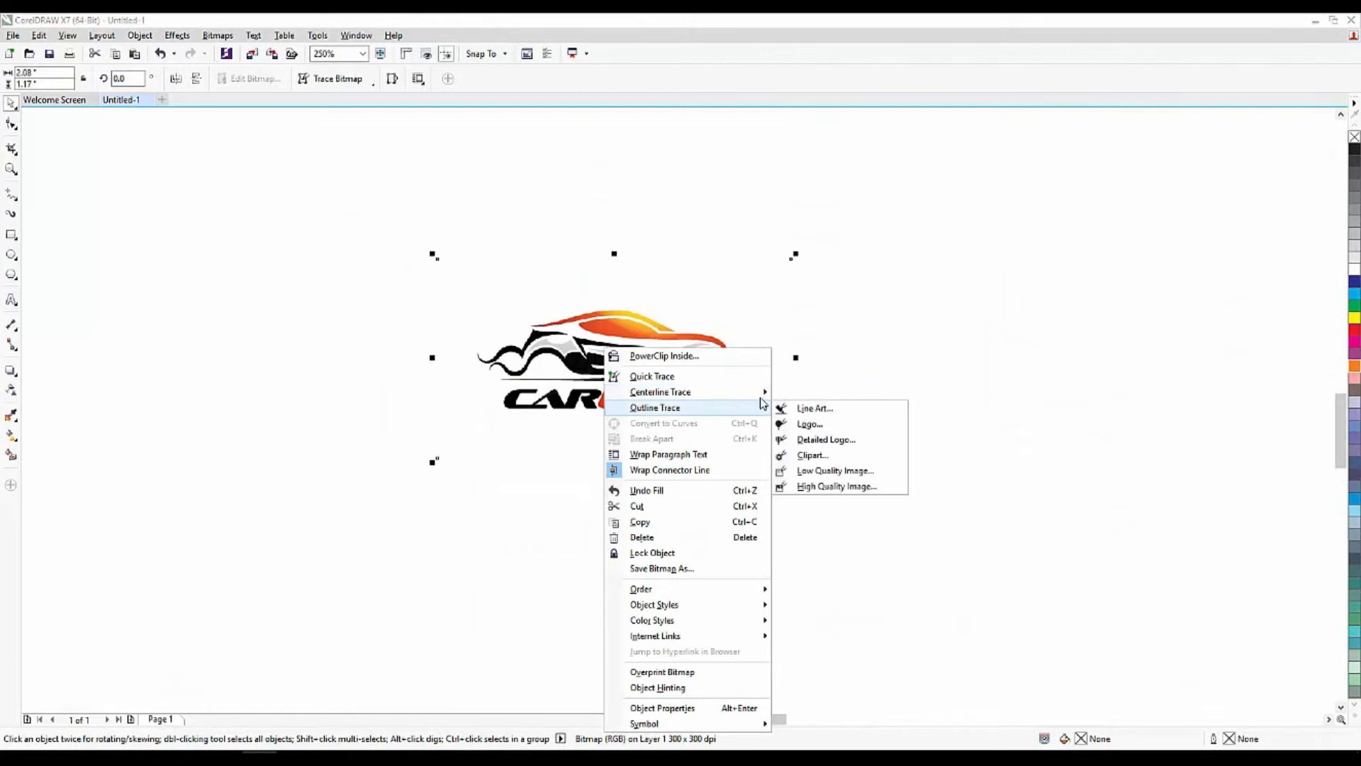
left_click(850, 442)
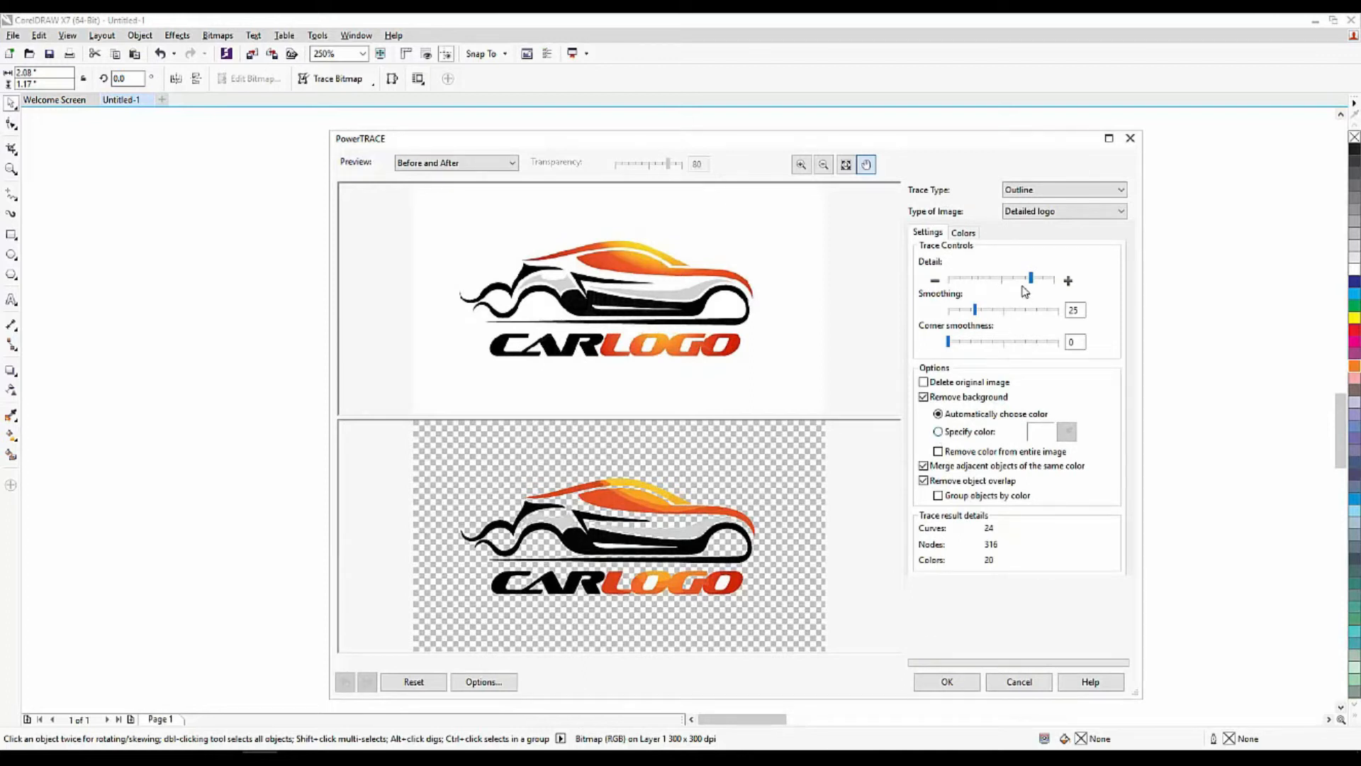
Raise the trace detail close to its maximum and apply the trace to the car logo.
left_click(1043, 282)
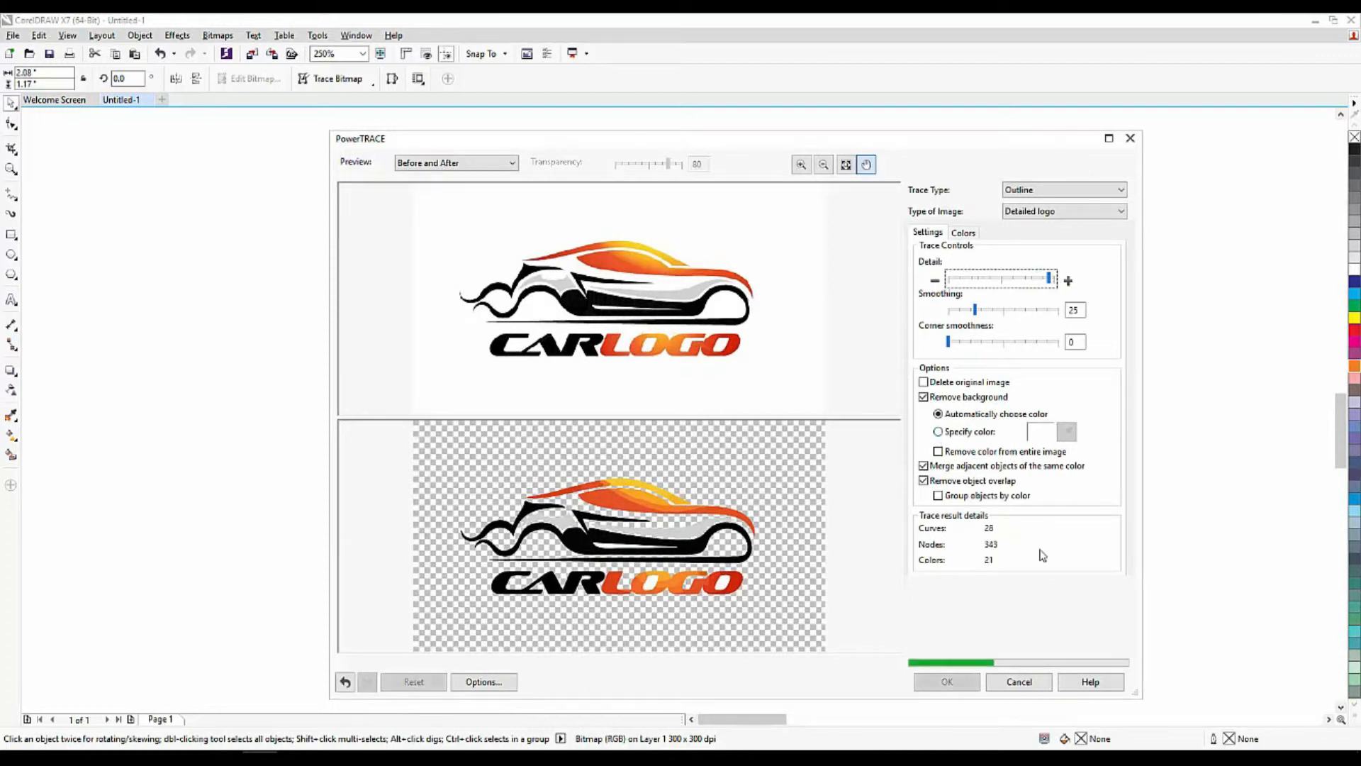
left_click(947, 681)
left_click(637, 435)
Move the traced car logo group to the right of its bitmap.
scroll(637, 435, "up", 4)
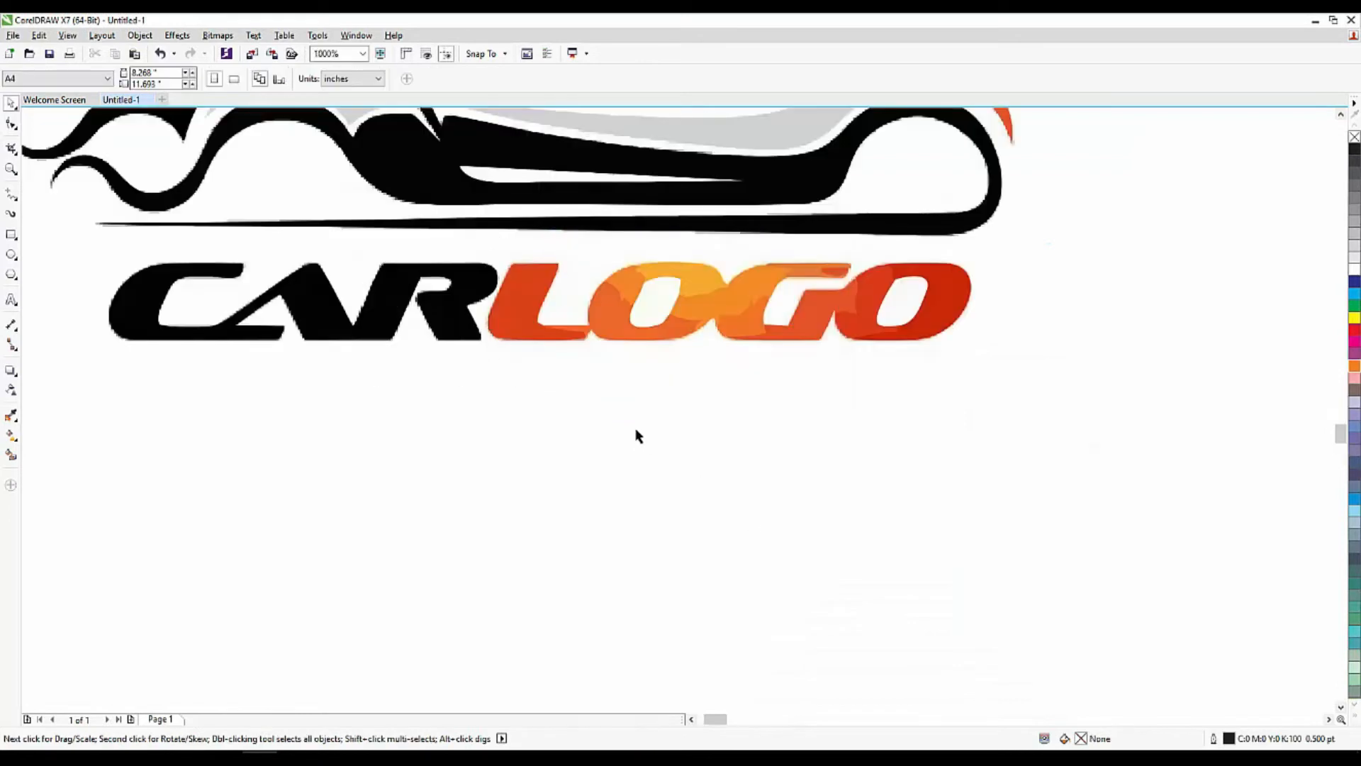
scroll(648, 484, "down", 2)
scroll(615, 216, "up", 1)
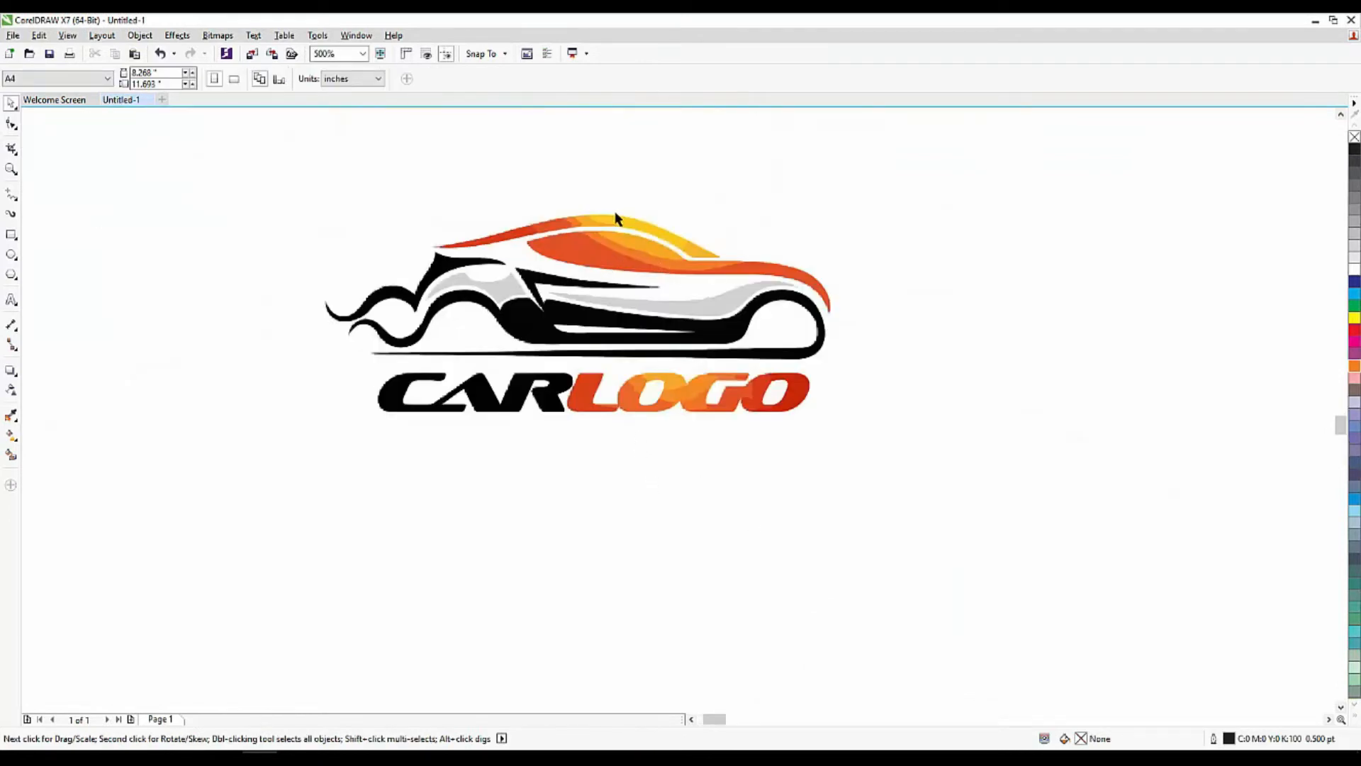
scroll(561, 369, "down", 2)
left_click_drag(561, 369, 980, 371)
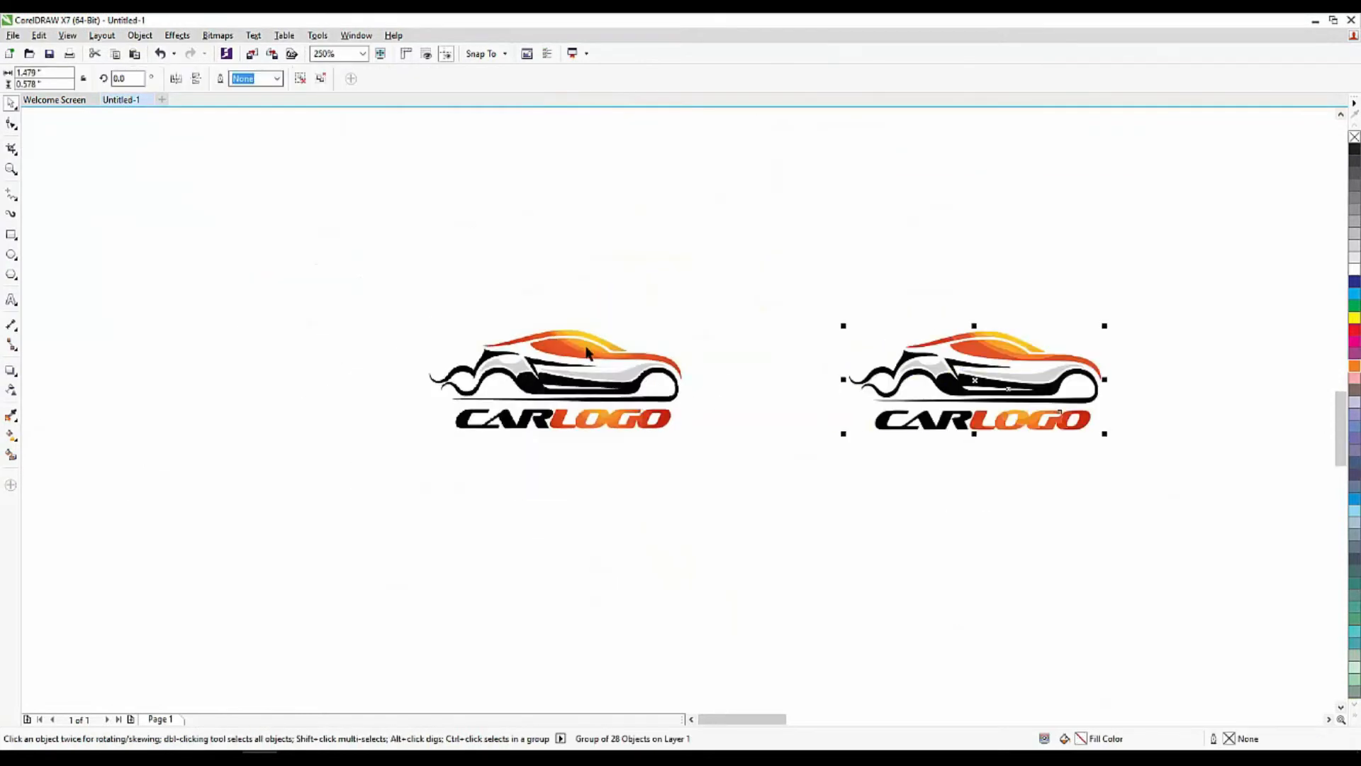
Compare the colour gradients of the CARLOGO bitmap with the colour areas of its traced copy up close.
scroll(590, 353, "up", 2)
left_click(463, 368)
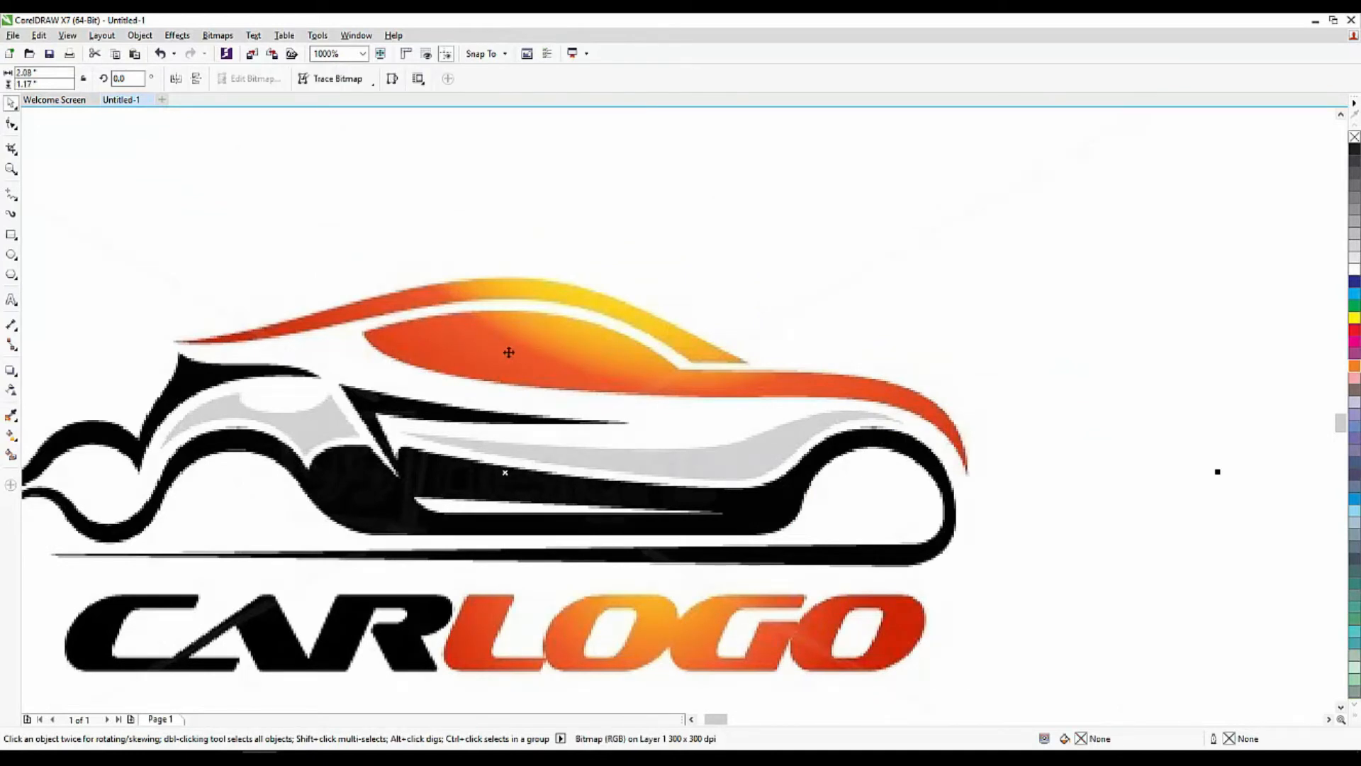
scroll(509, 352, "down", 2)
scroll(1097, 389, "up", 2)
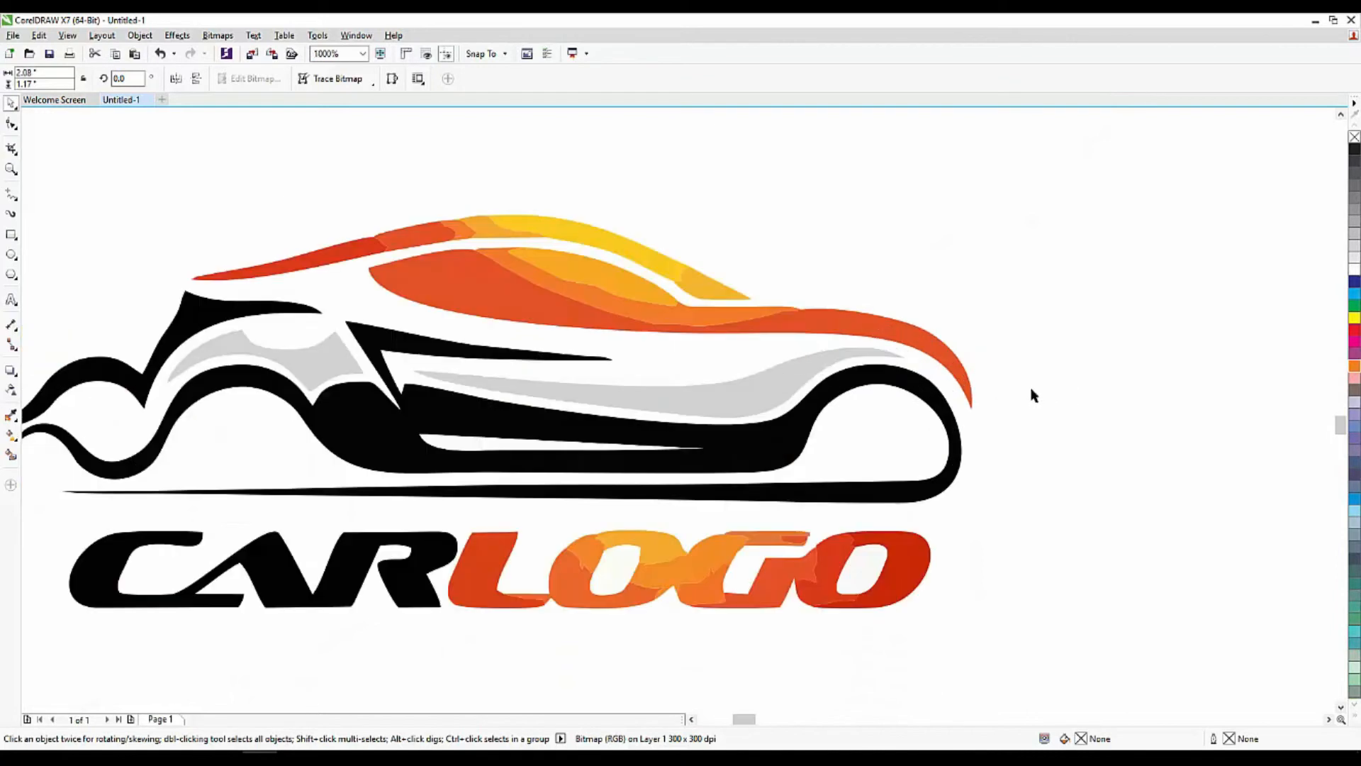
left_click(620, 309)
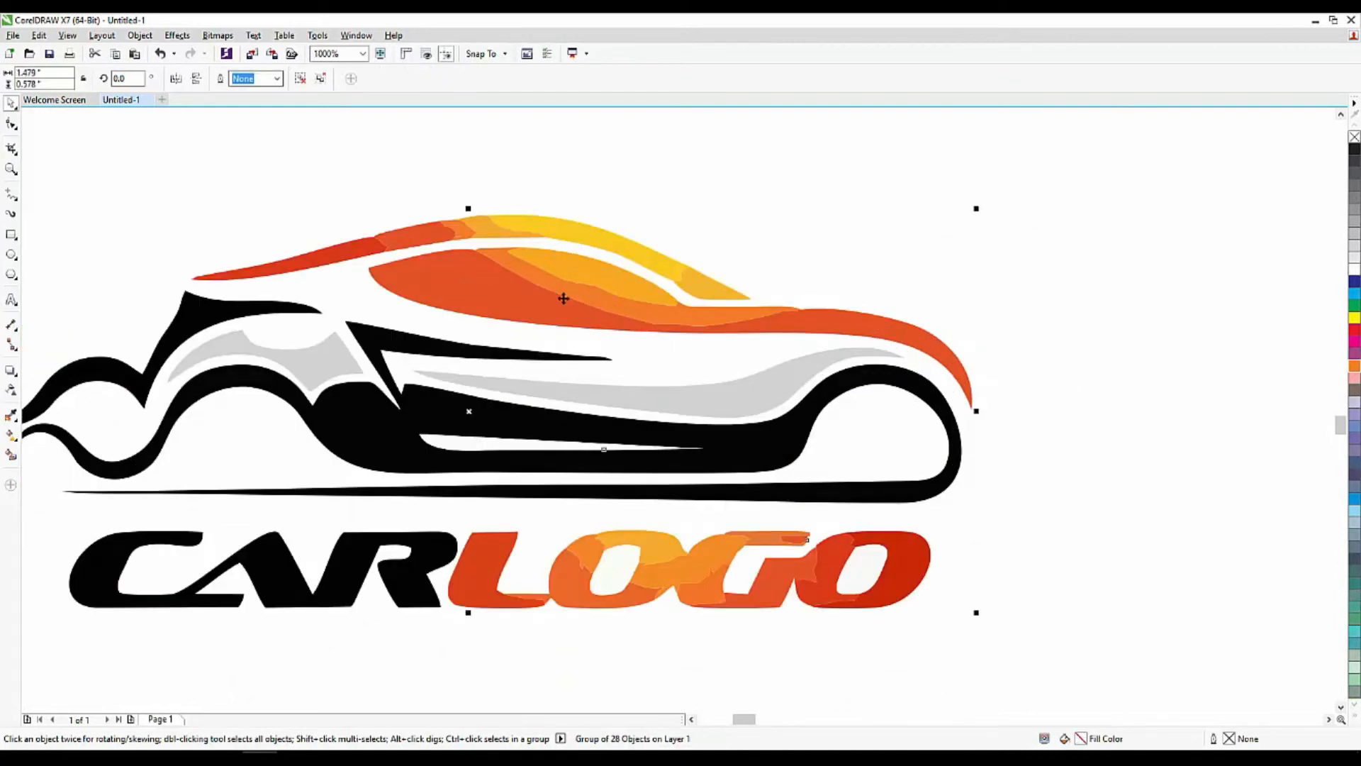
scroll(605, 397, "down", 2)
scroll(589, 529, "up", 1)
scroll(597, 488, "up", 1)
scroll(598, 471, "down", 3)
scroll(541, 465, "up", 2)
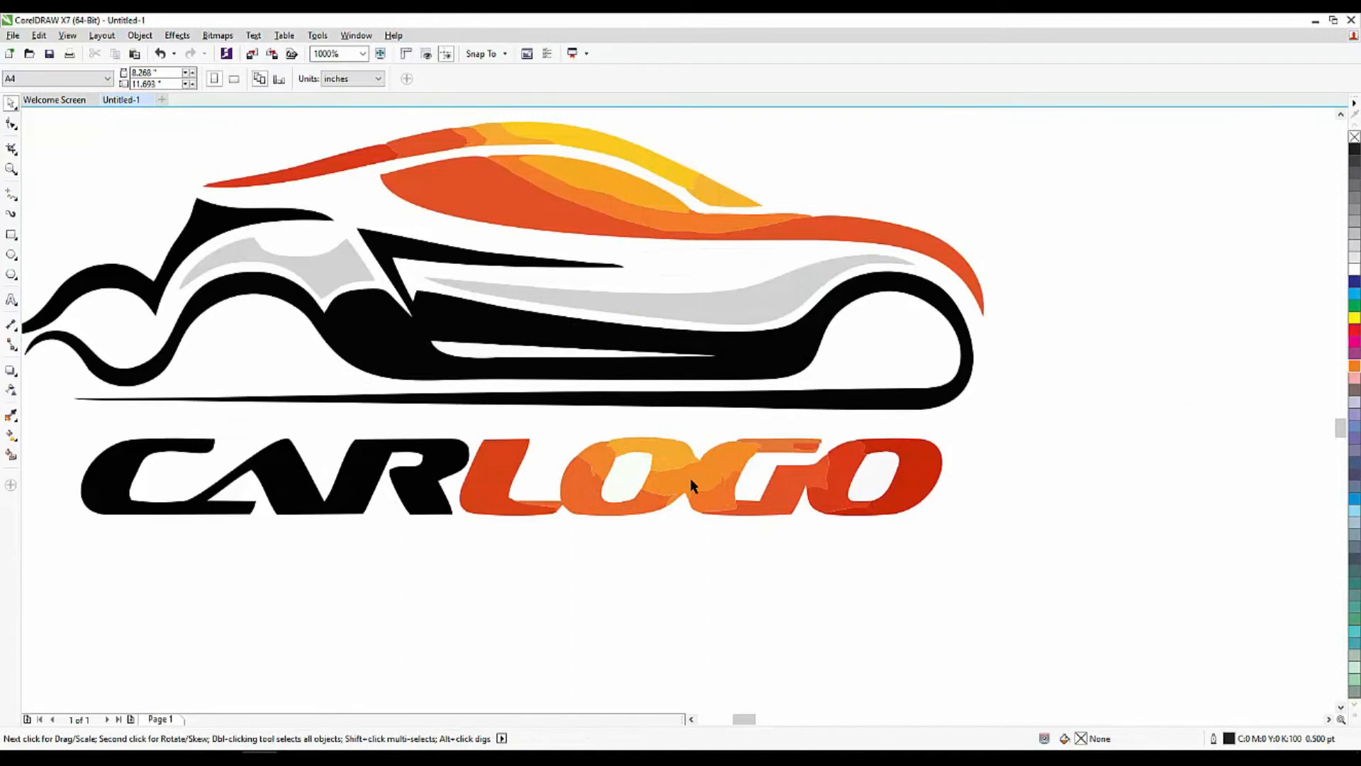
Pull an orange piece out of the traced LOGO lettering between the O and G, and undo the move.
left_click_drag(692, 480, 742, 449)
key("ctrl+z")
scroll(534, 477, "down", 2)
left_click(458, 486)
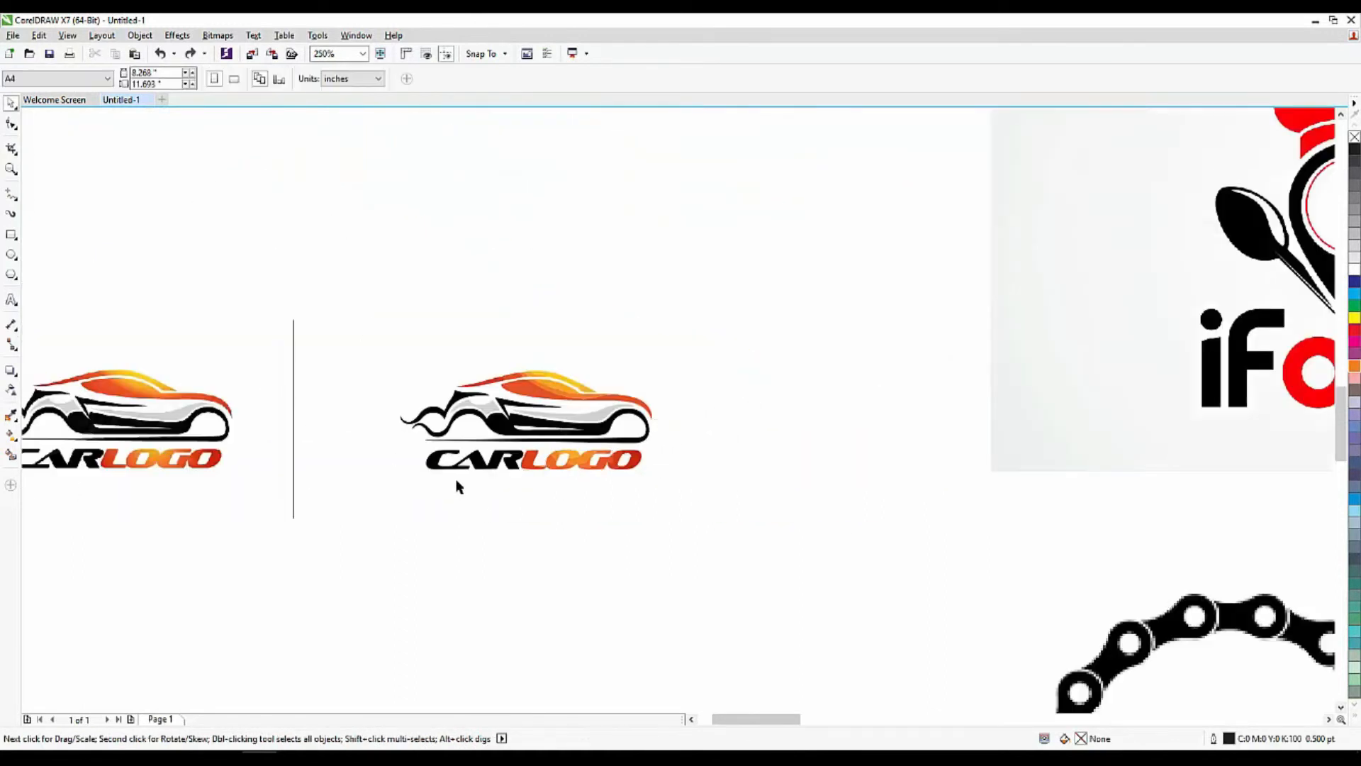
Outline-trace the red heartbeat bitmap as a detailed logo and place the result to the right of the bitmap.
scroll(681, 395, "down", 1)
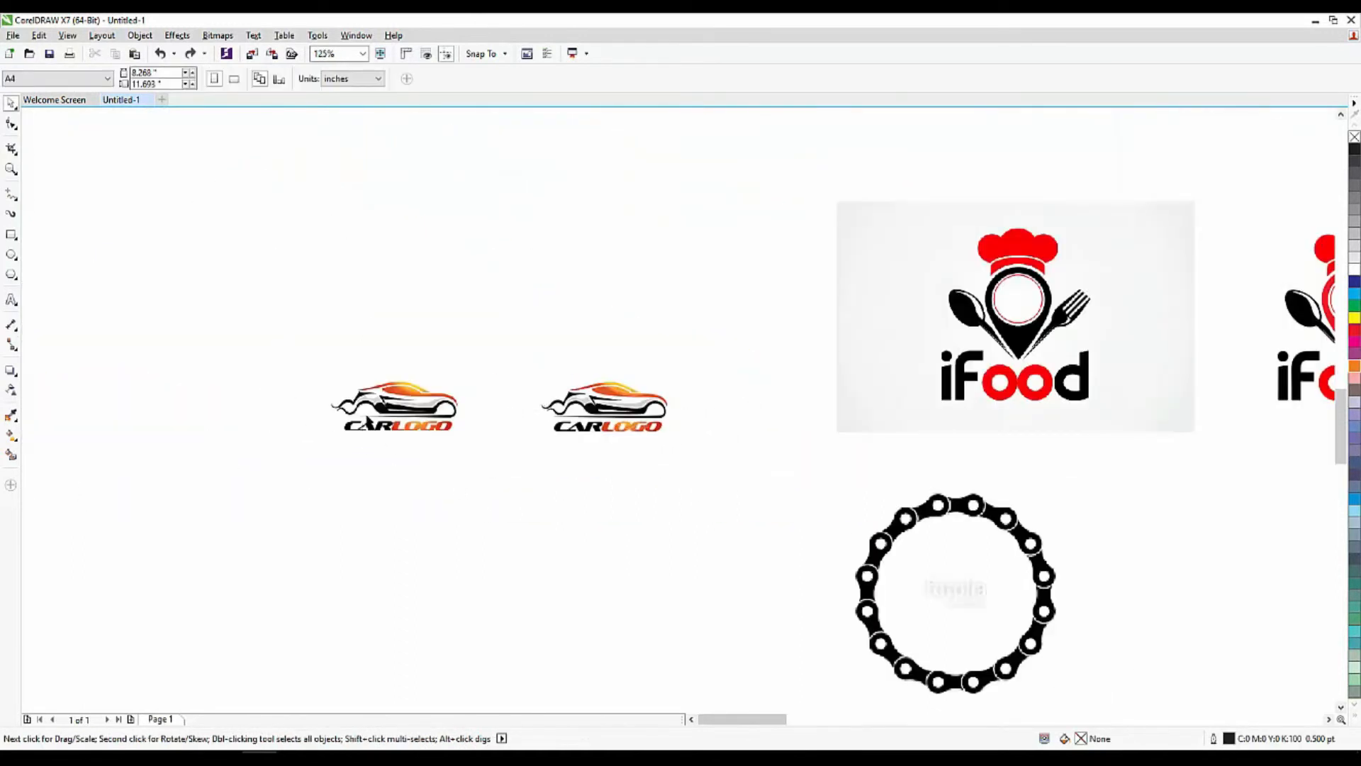
scroll(368, 418, "up", 1)
scroll(352, 446, "up", 1)
scroll(376, 425, "down", 5)
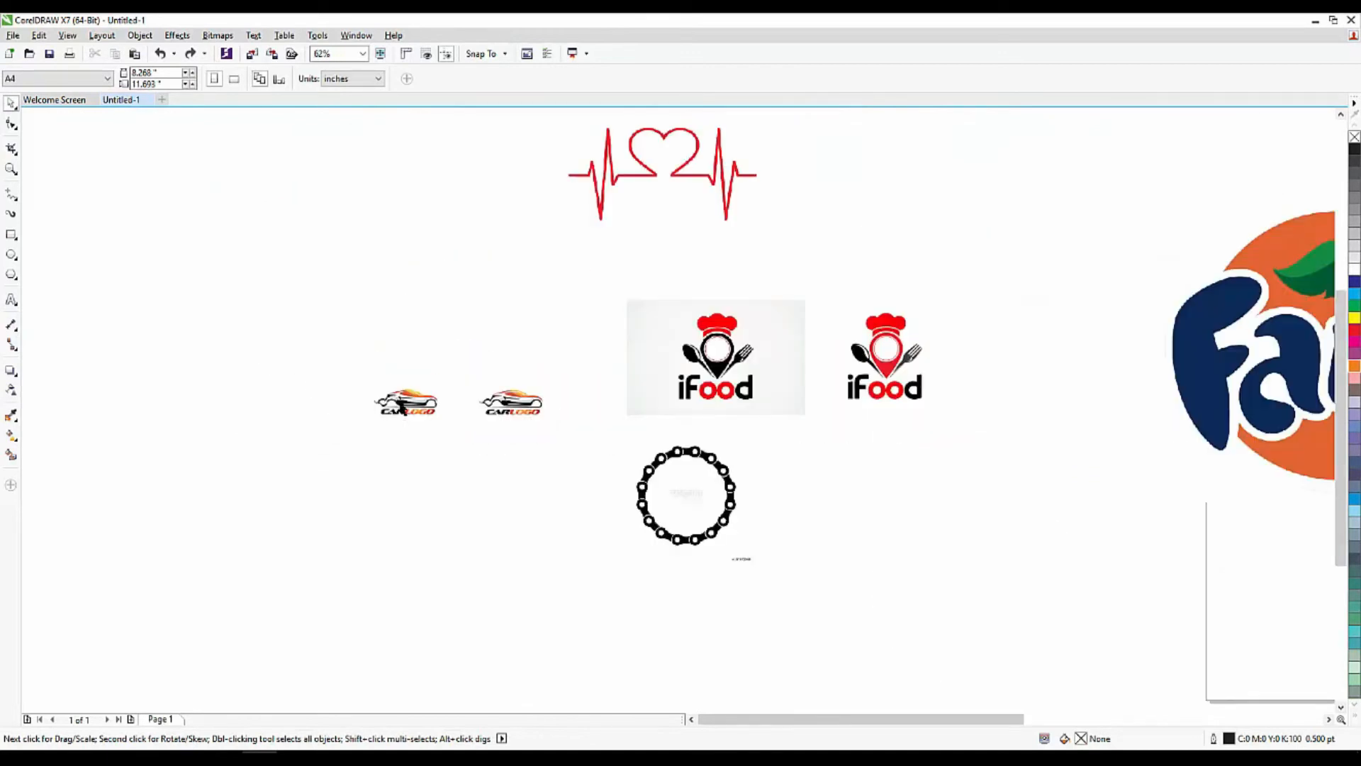
scroll(441, 351, "up", 5)
left_click(679, 293)
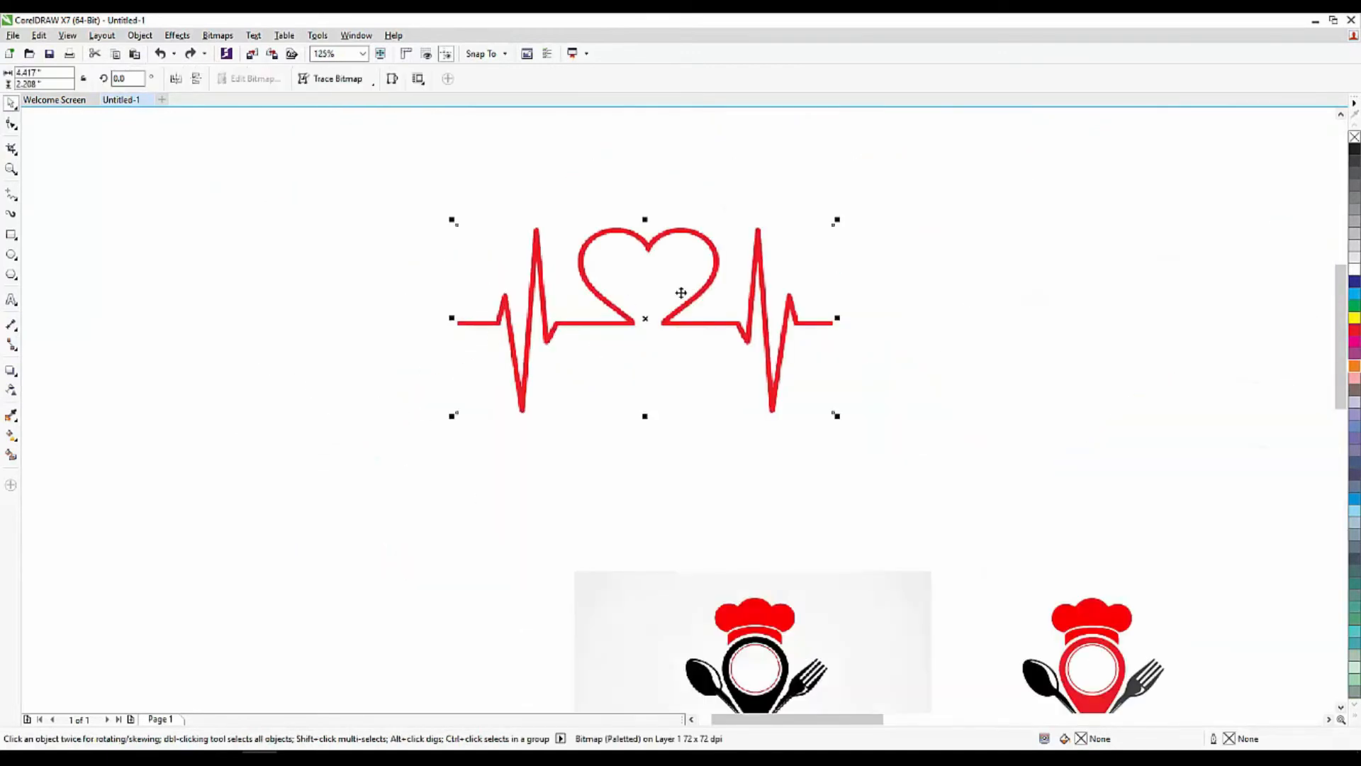
right_click(681, 293)
mouse_move(767, 355)
left_click(891, 384)
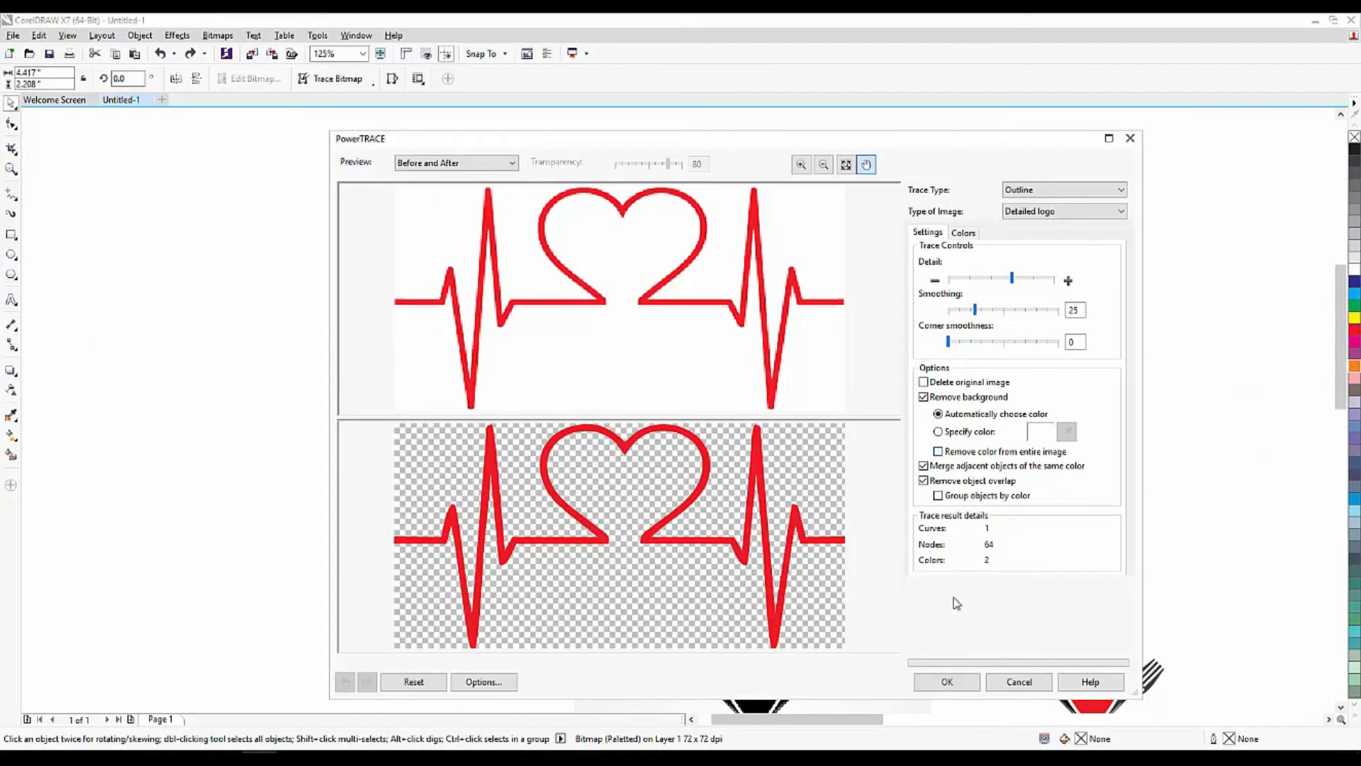
left_click(946, 679)
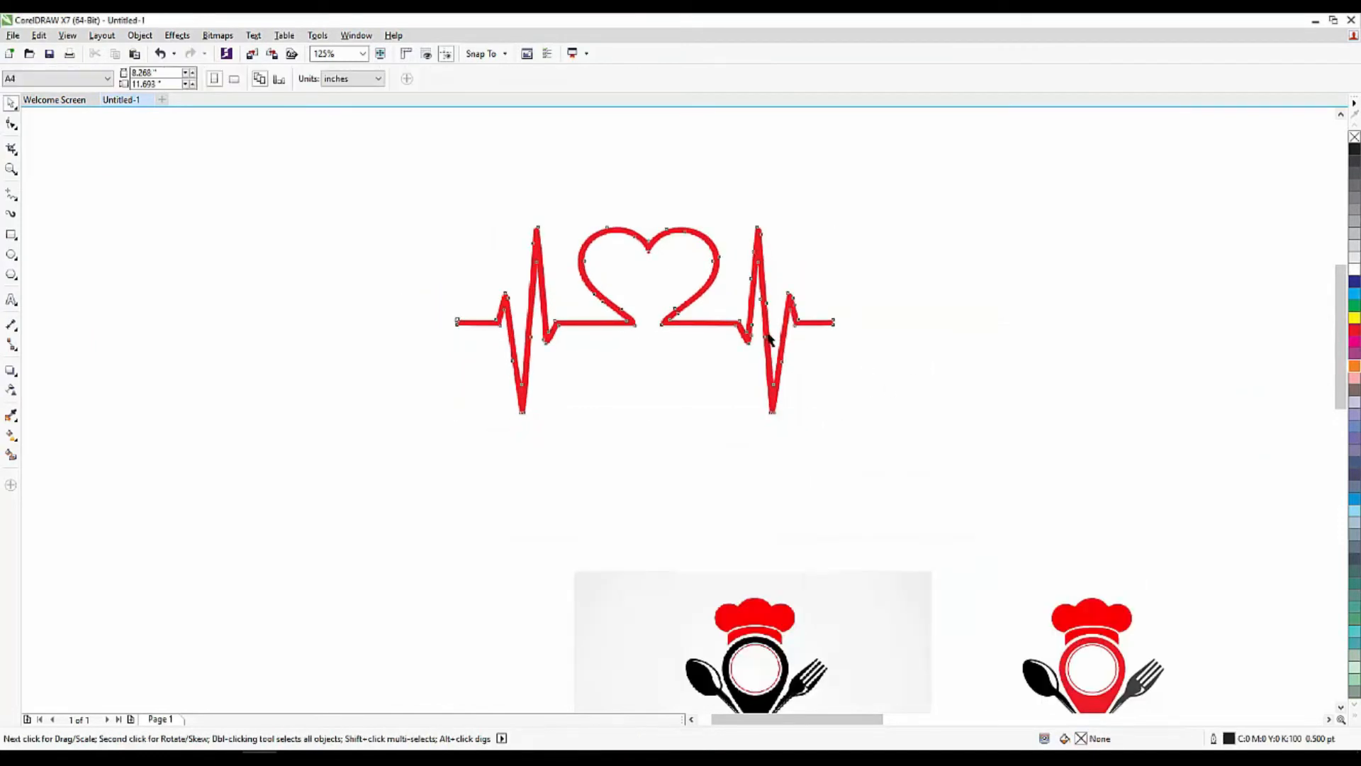
scroll(383, 350, "down", 2)
left_click(478, 408)
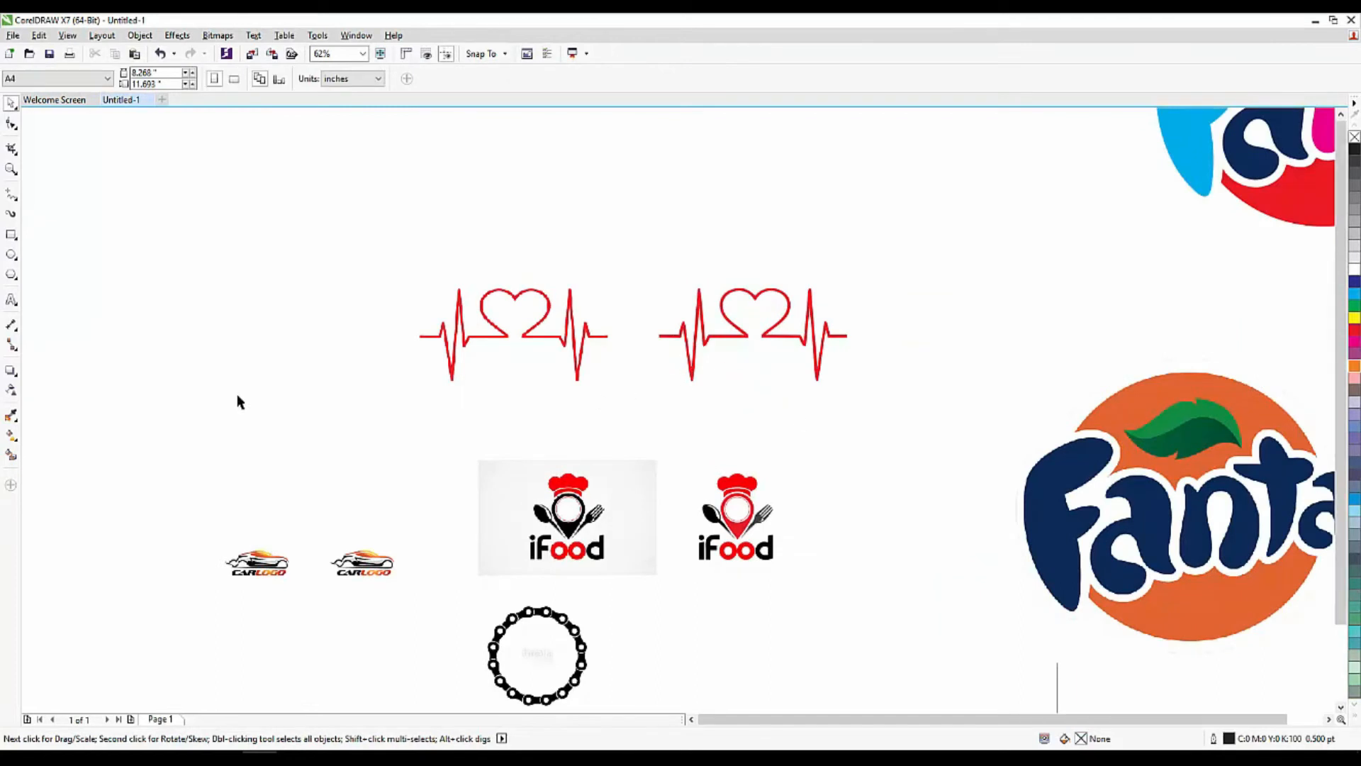
Try moving the heartbeat bitmap slightly away from its place and undo the move.
scroll(237, 402, "down", 2)
scroll(334, 386, "up", 4)
left_click(379, 406)
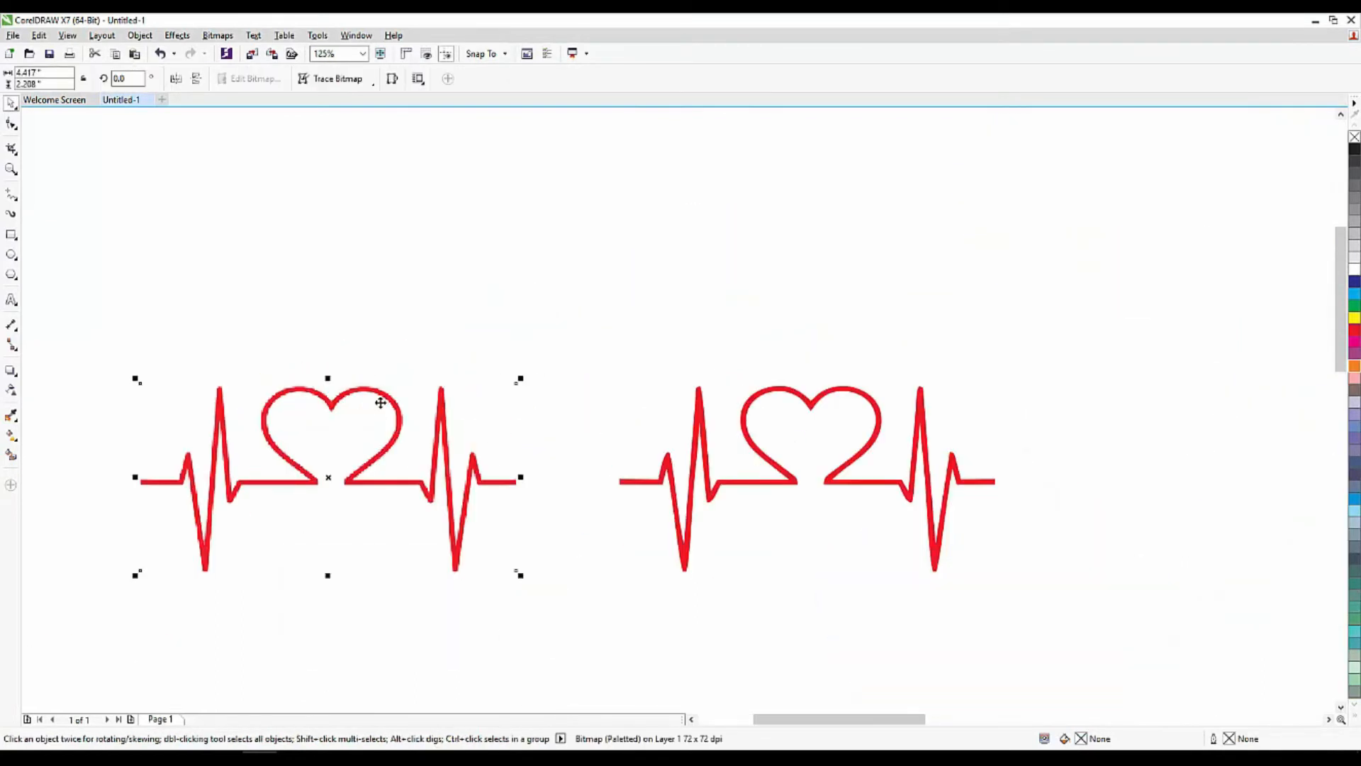
left_click_drag(381, 400, 406, 347)
key("ctrl+z")
Review the Outline Trace options available for the heartbeat bitmap without applying one.
right_click(386, 403)
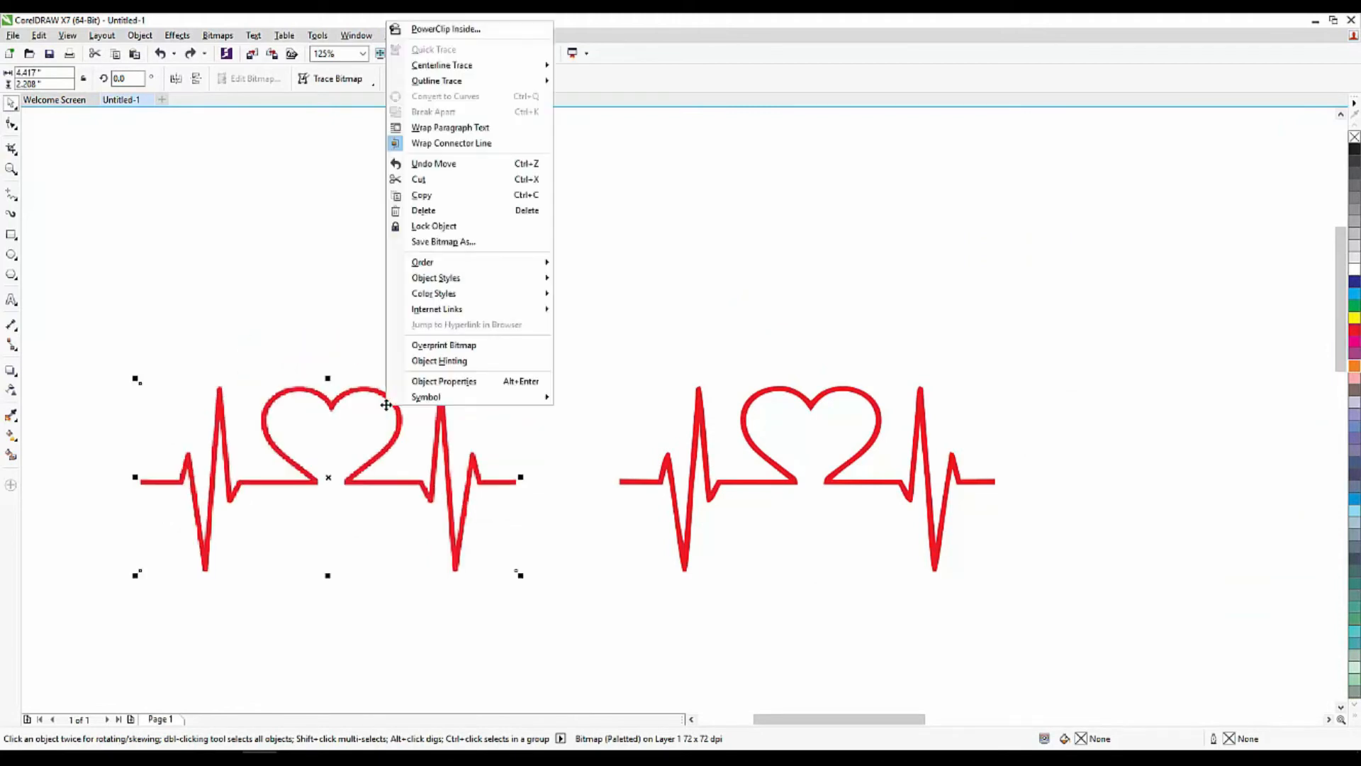
mouse_move(517, 85)
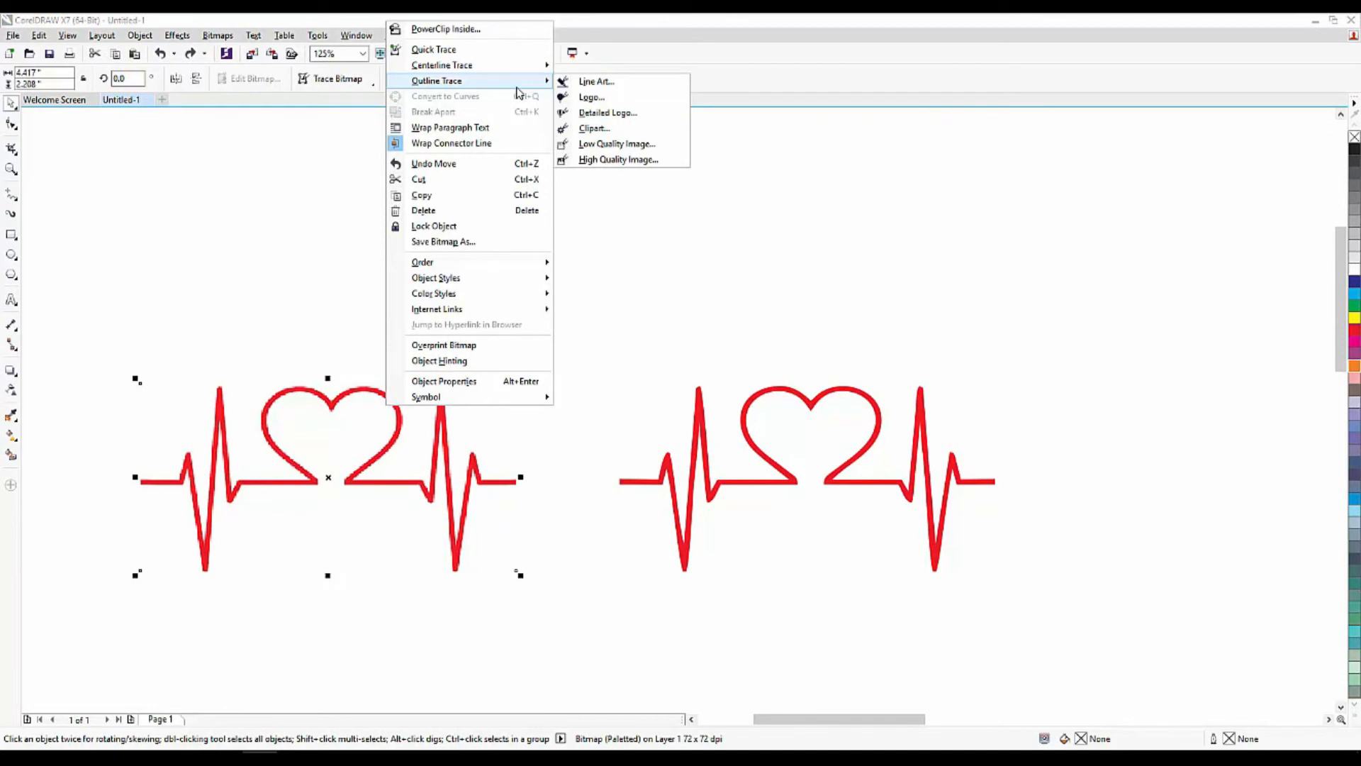
left_click(360, 81)
mouse_move(369, 128)
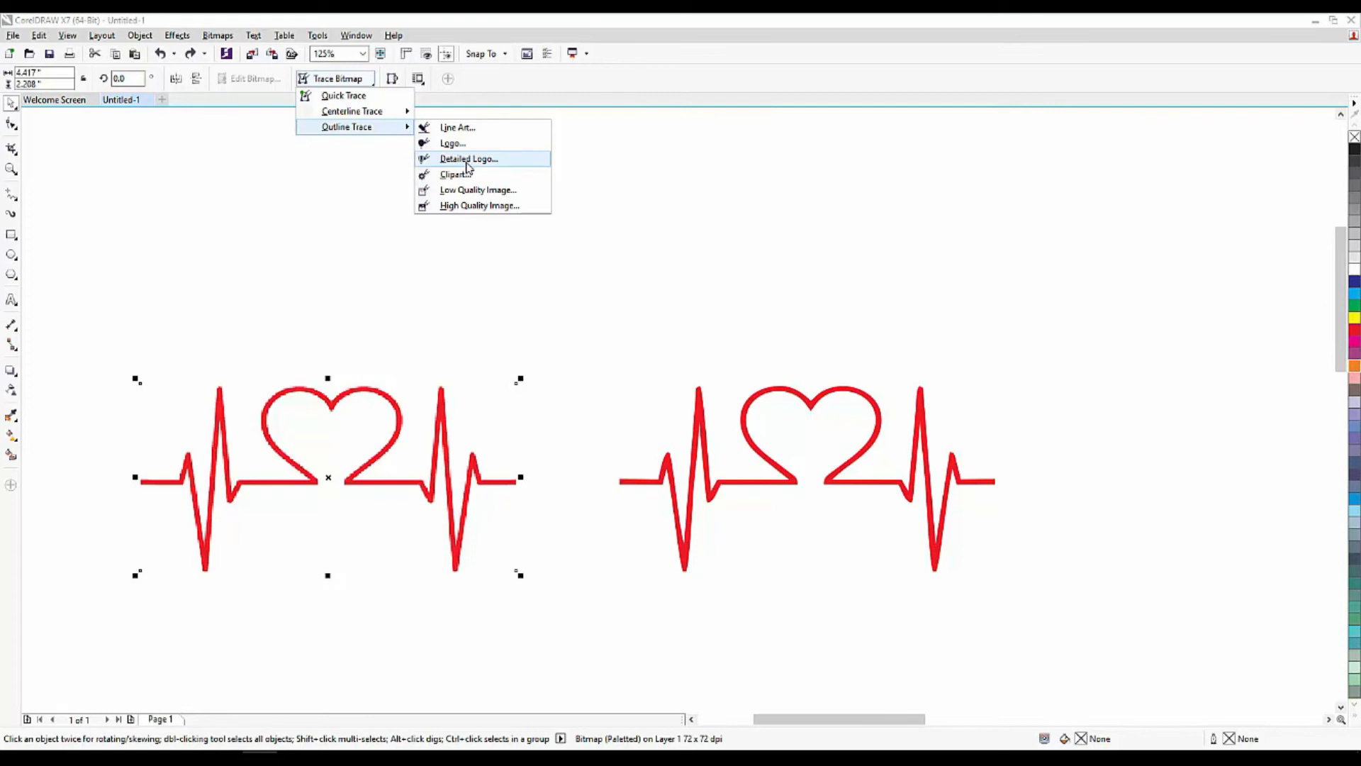
left_click(632, 234)
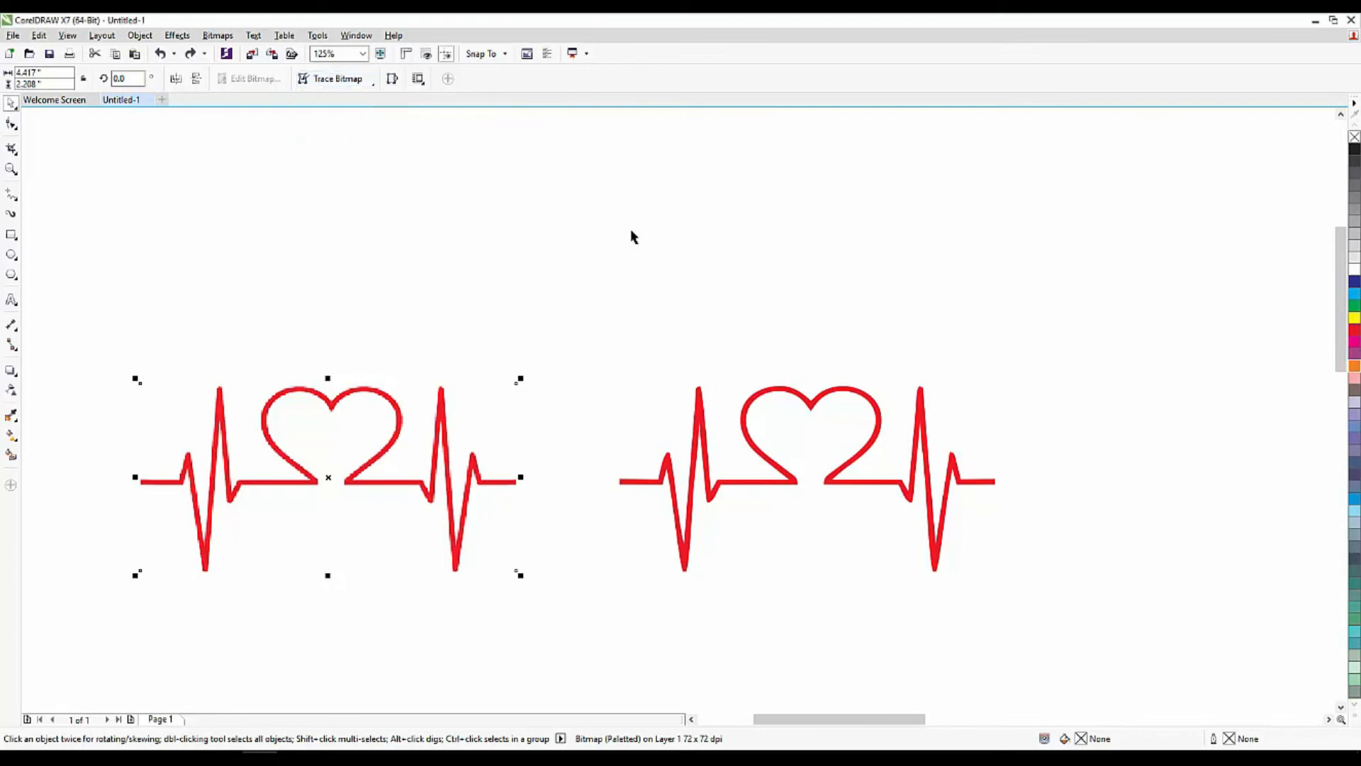
Look over the original bitmap logos and their traced copies across the drawing.
scroll(406, 280, "down", 5)
left_click(331, 266)
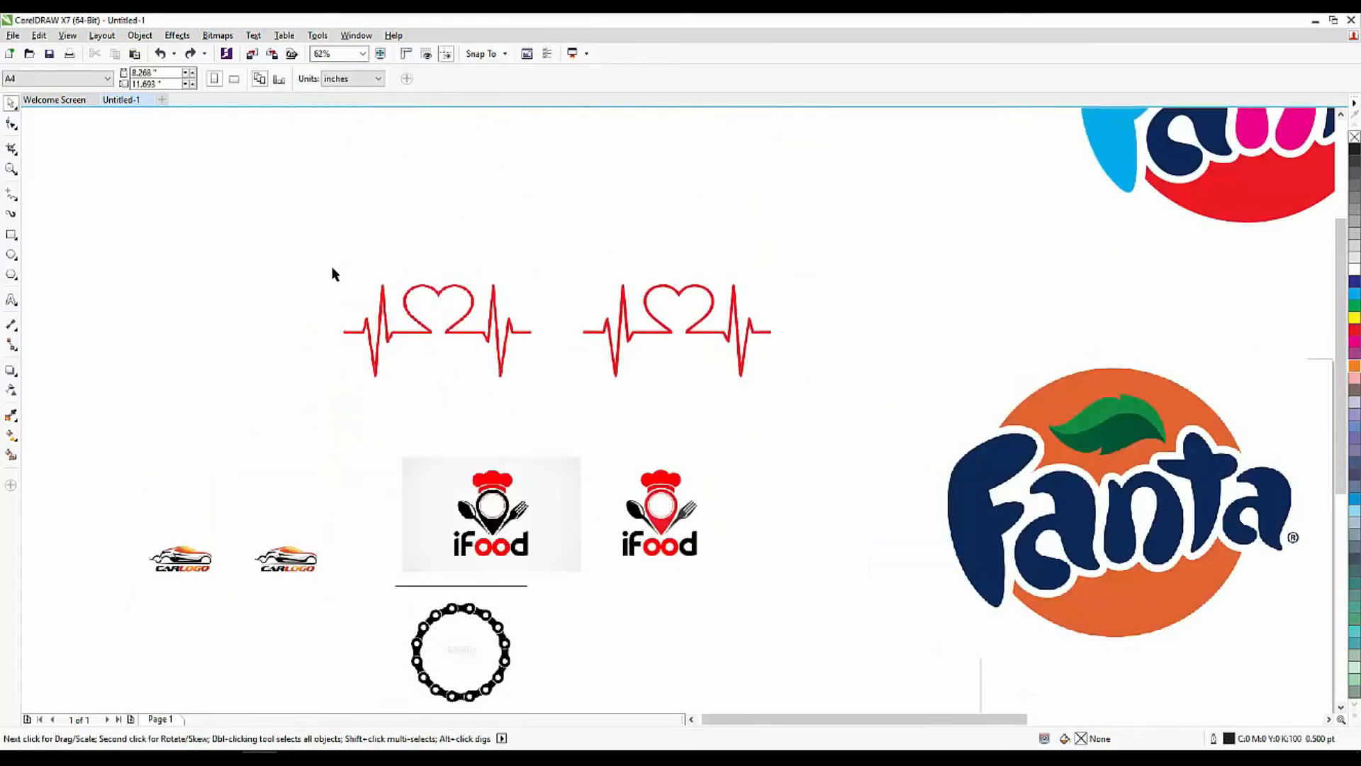
scroll(328, 279, "down", 2)
left_click_drag(939, 430, 937, 432)
left_click(860, 487)
scroll(326, 276, "up", 2)
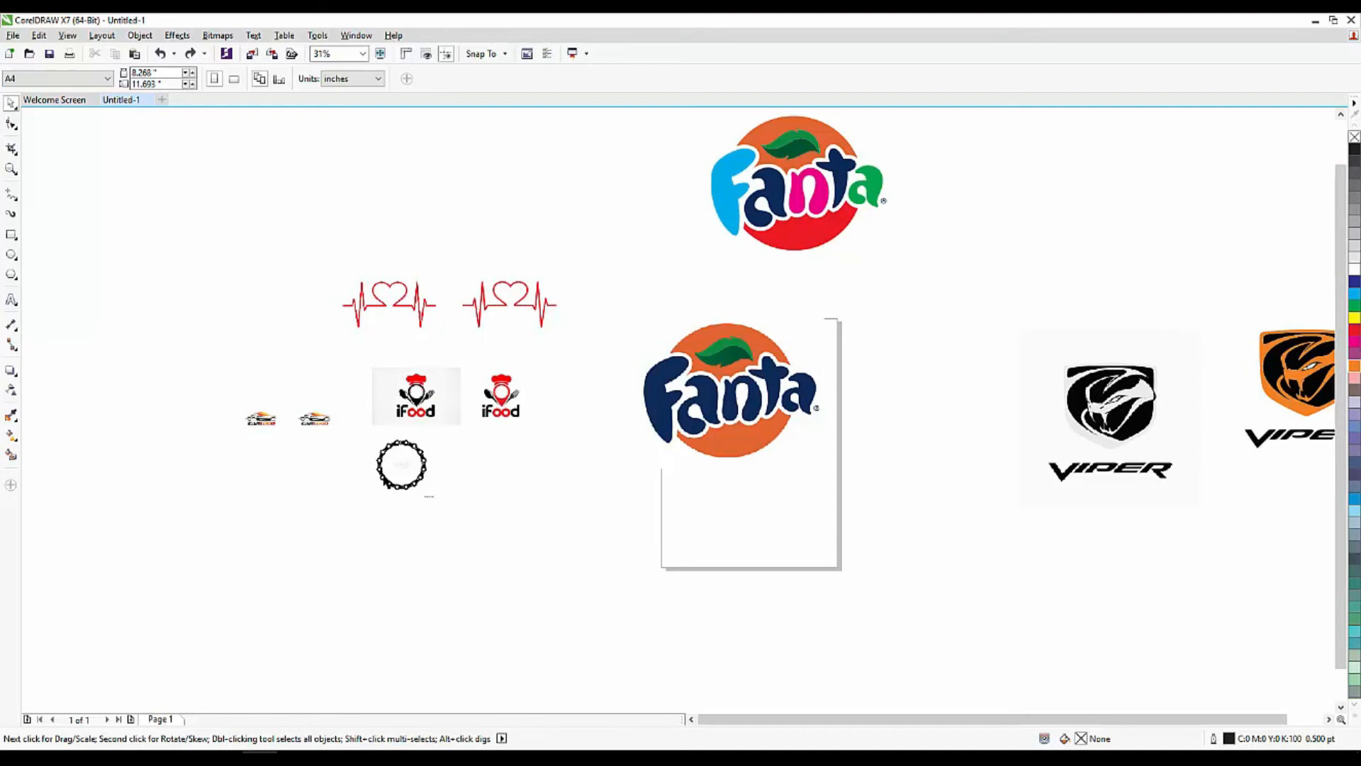
scroll(401, 461, "up", 2)
left_click(414, 460)
left_click(308, 426)
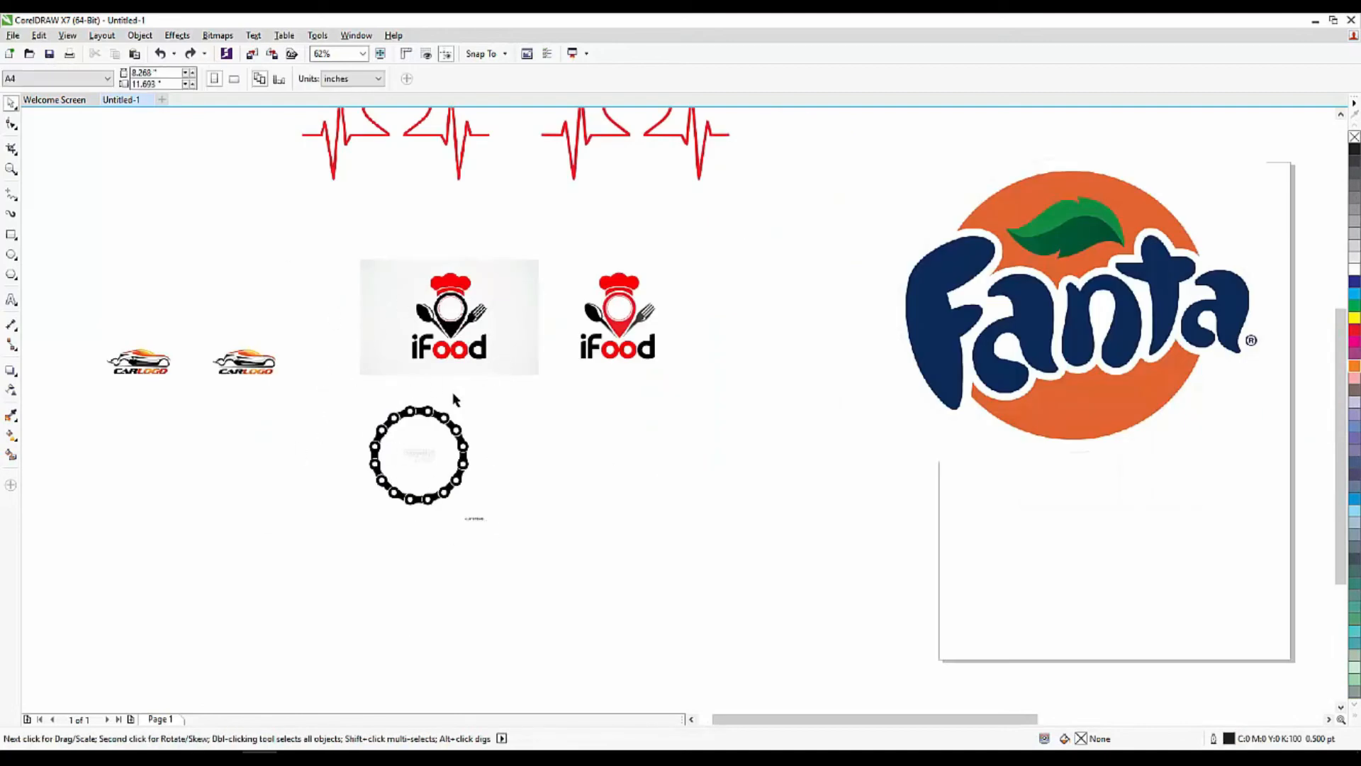
Try moving the original Fanta bitmap sideways across the page edge and undo the move.
scroll(503, 489, "down", 2)
scroll(829, 432, "up", 2)
left_click(567, 497)
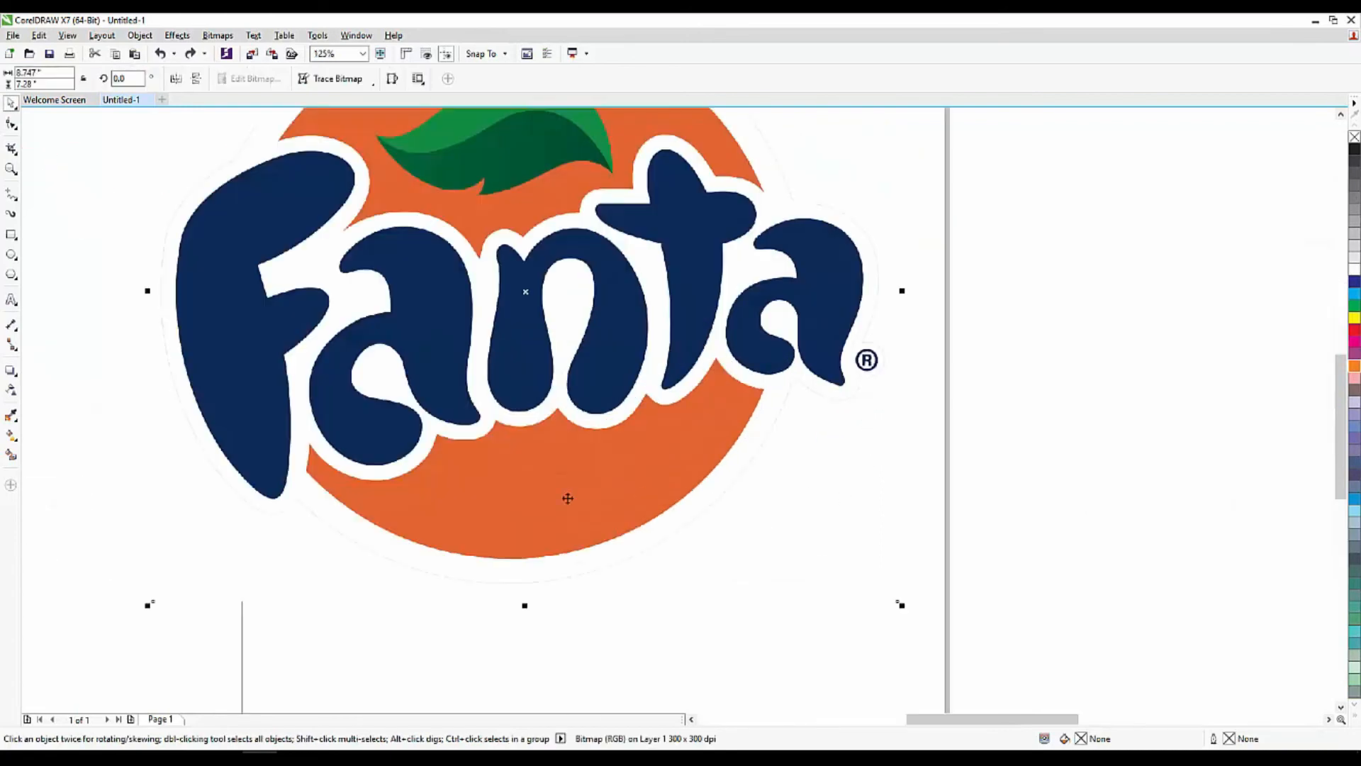
scroll(601, 513, "down", 1)
left_click(648, 583)
left_click_drag(631, 526, 804, 546)
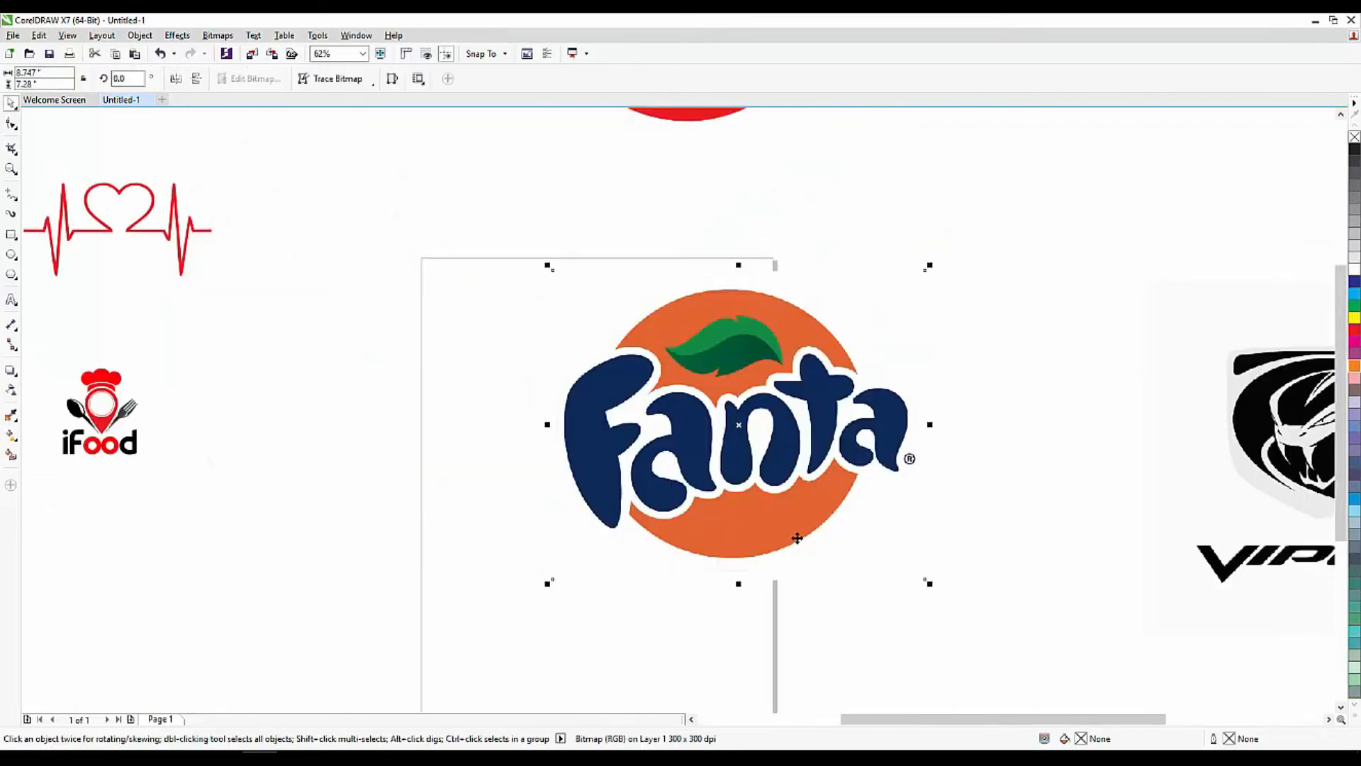
key("ctrl+z")
Inspect the edges and watermark of the black chain ring bitmap up close and select the bitmap.
scroll(517, 468, "down", 2)
left_click(580, 550)
scroll(185, 528, "up", 4)
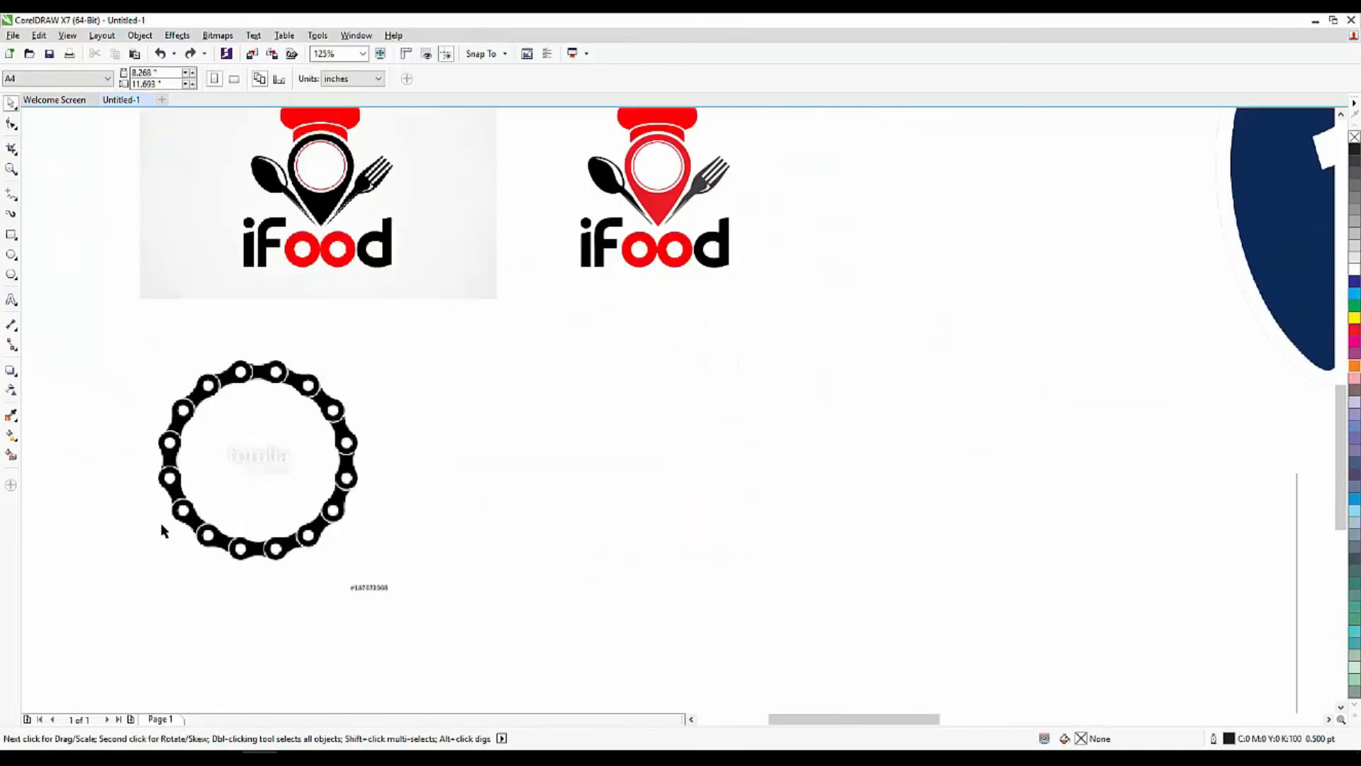
scroll(428, 516, "down", 2)
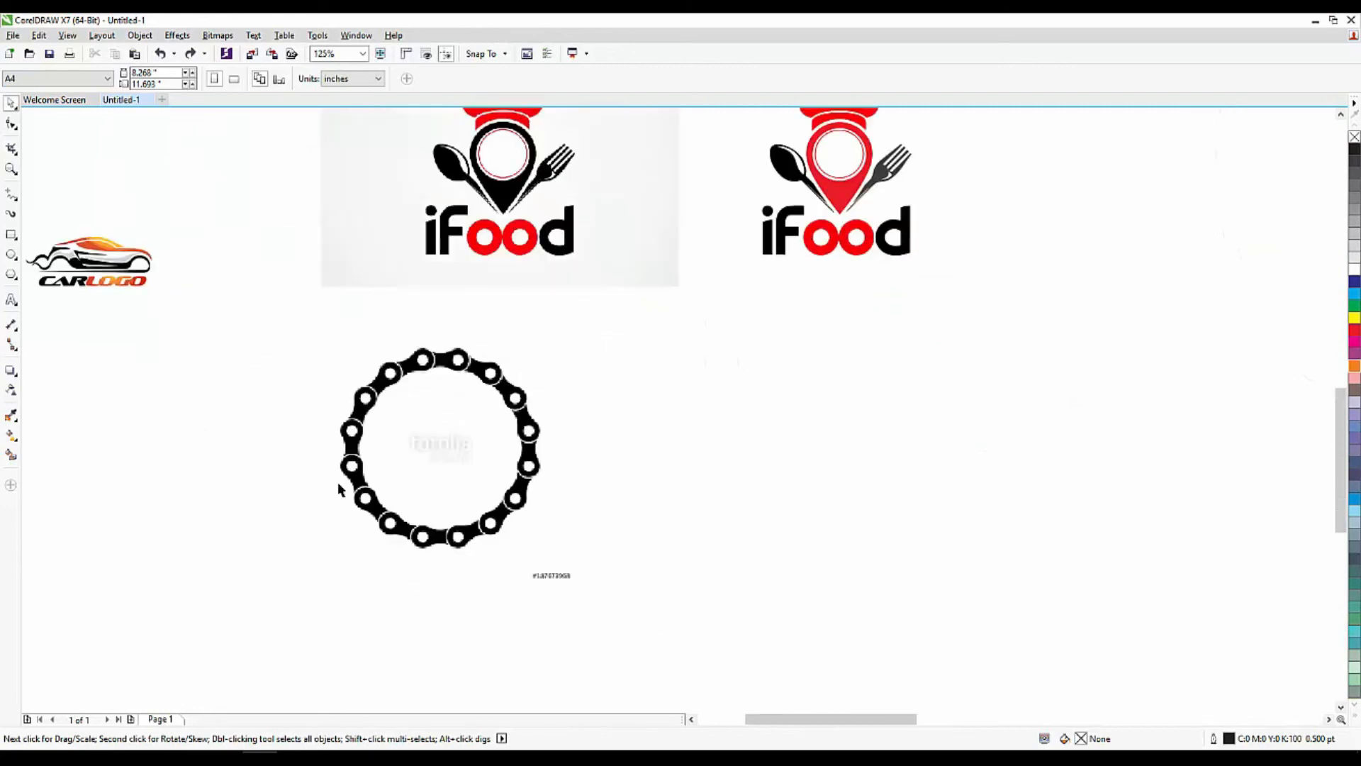
scroll(336, 482, "up", 1)
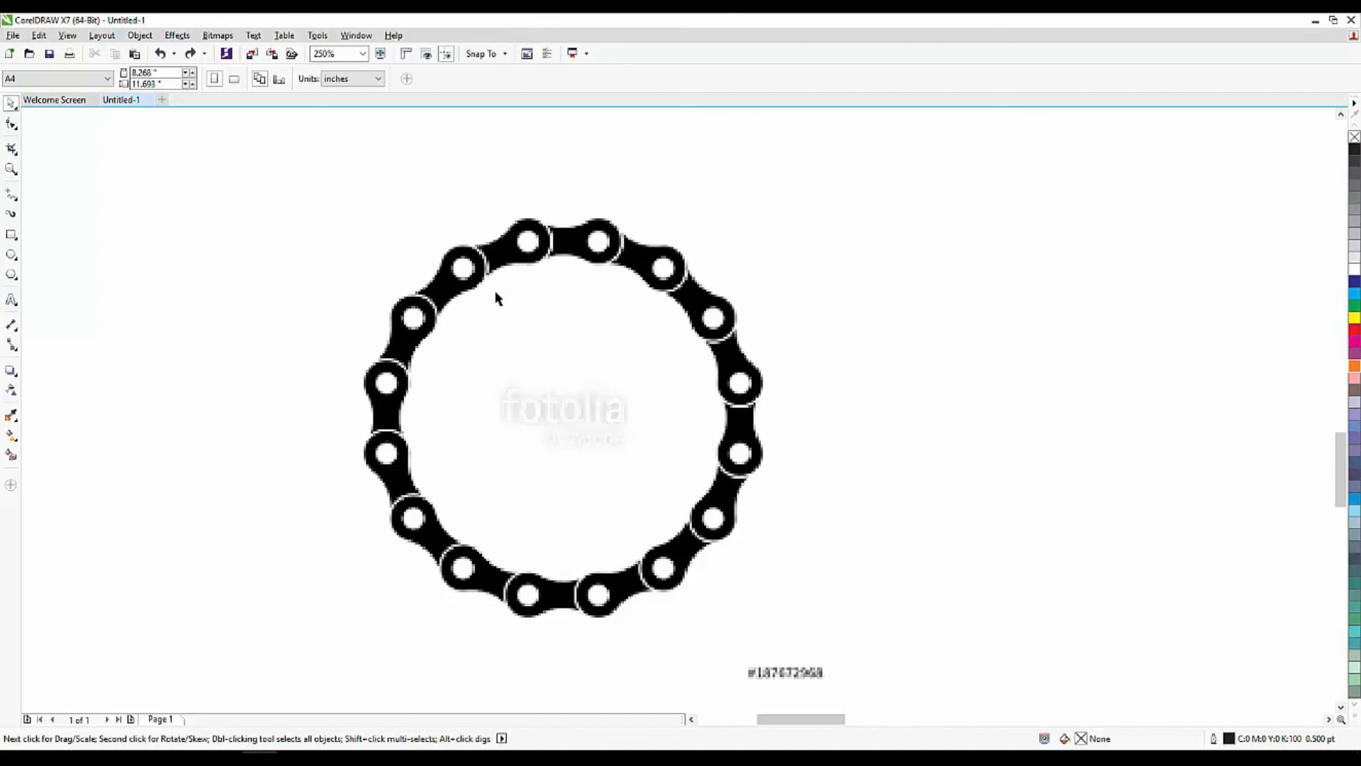
scroll(509, 358, "down", 2)
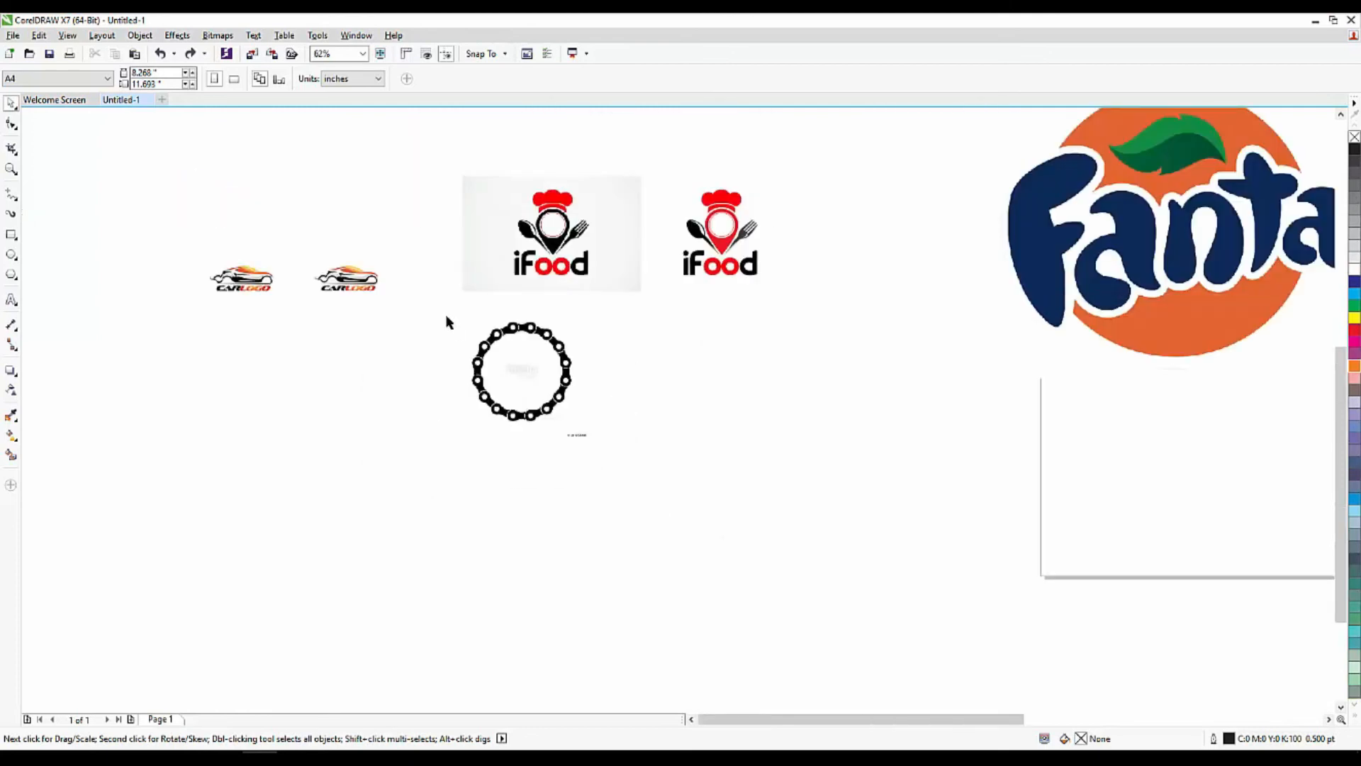
scroll(482, 329, "up", 1)
left_click(560, 380)
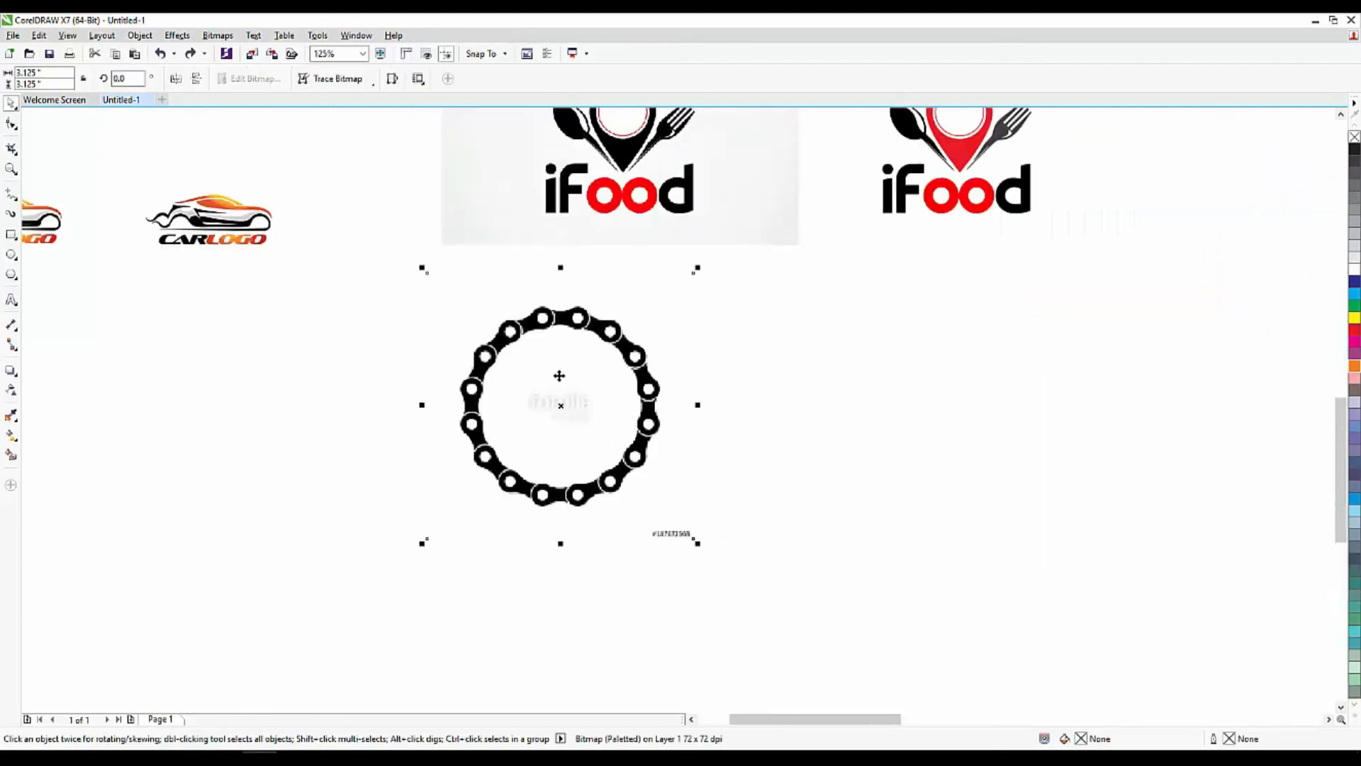